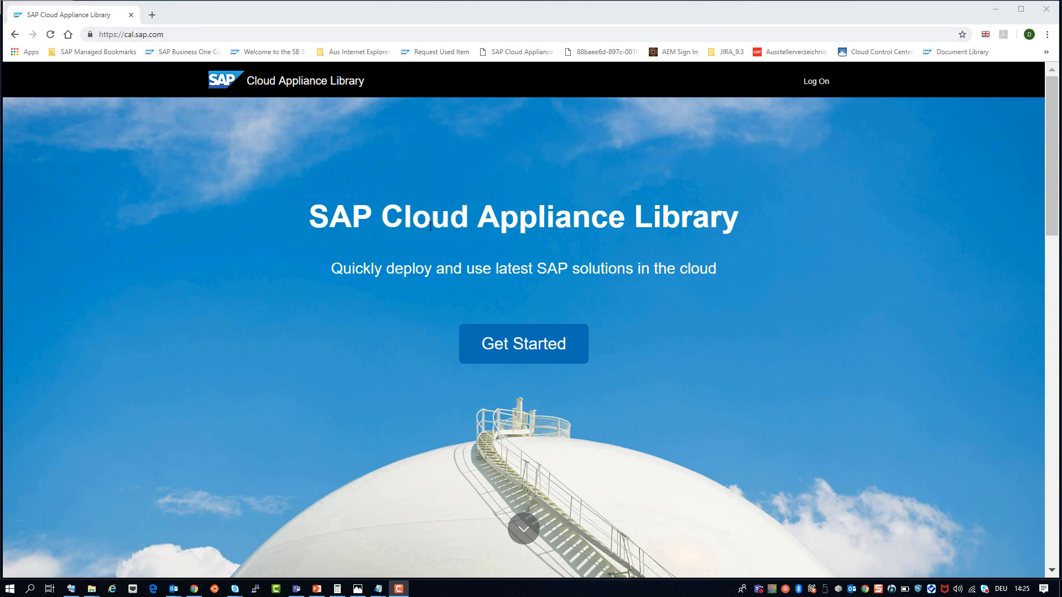
Step: Sign in, search for 'business one', and start a new SAP Business One 9.3 for SAP HANA PL4 instance
{"action": "left_click", "coordinate": [816, 88]}
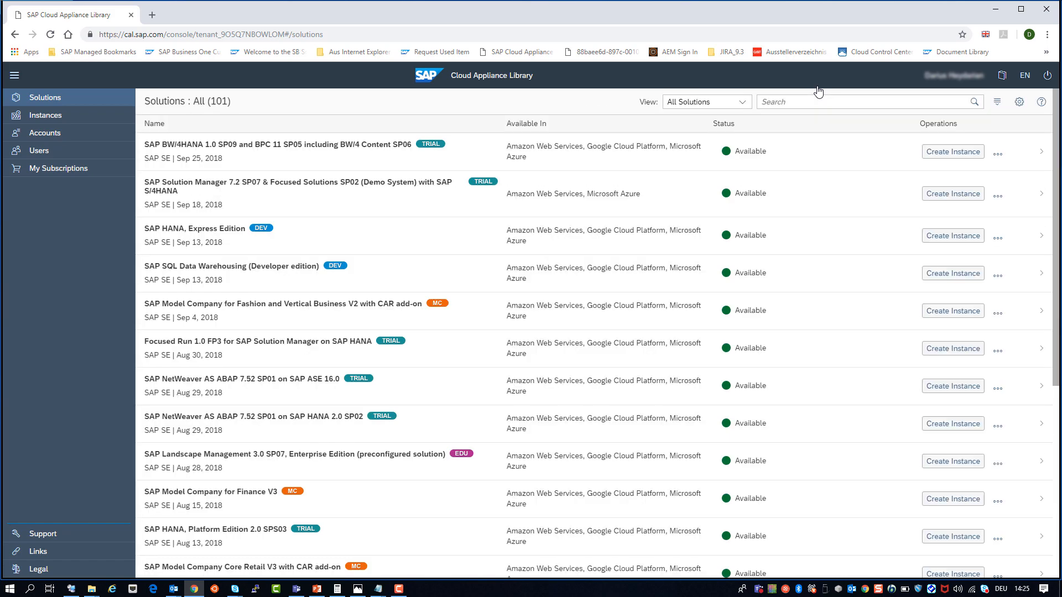
{"action": "left_click", "coordinate": [781, 103]}
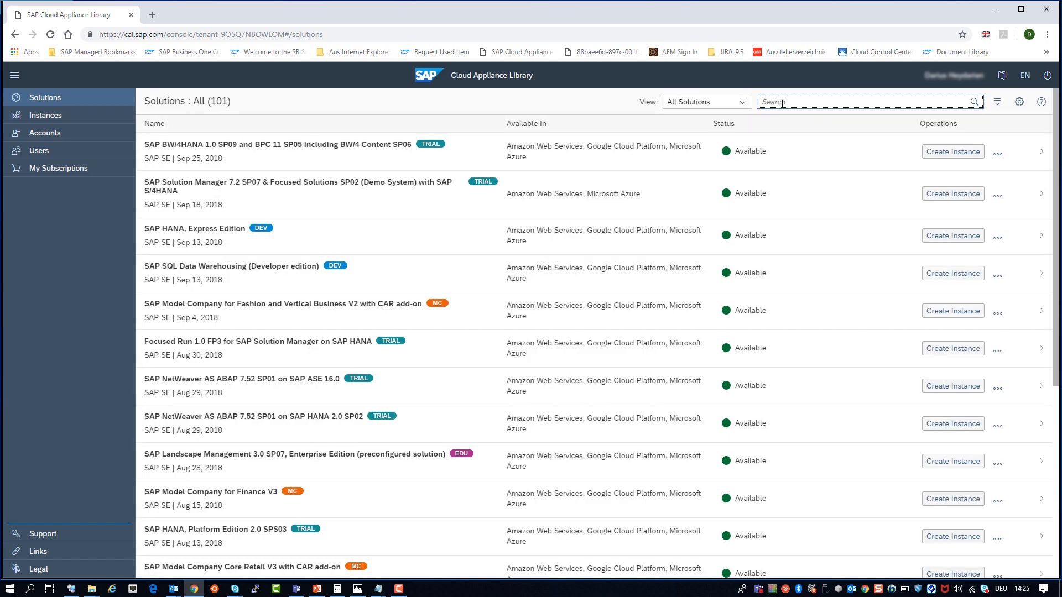
{"action": "type", "text": "business one"}
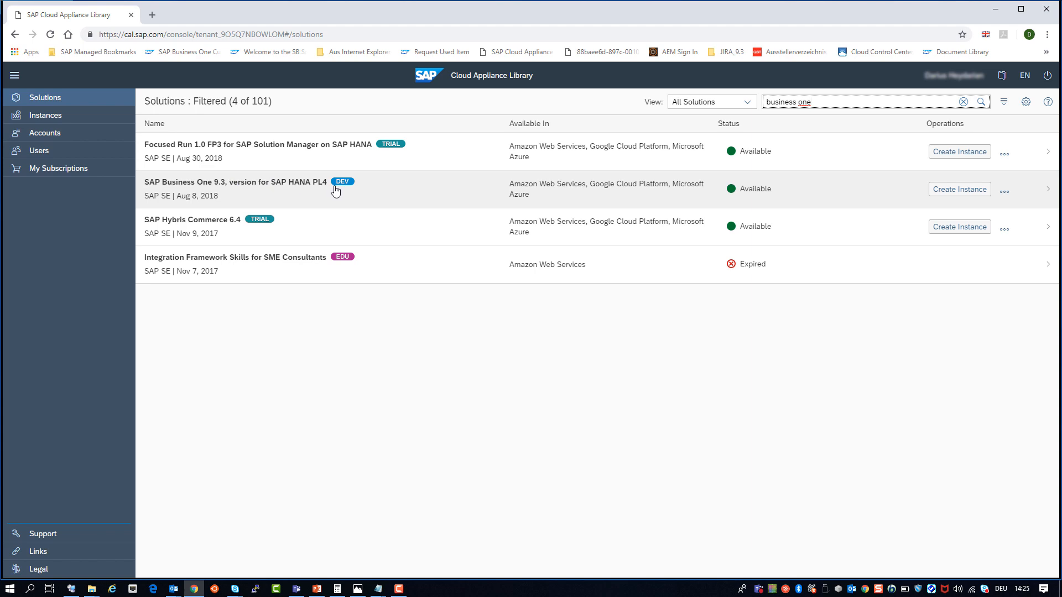
{"action": "left_click", "coordinate": [964, 190]}
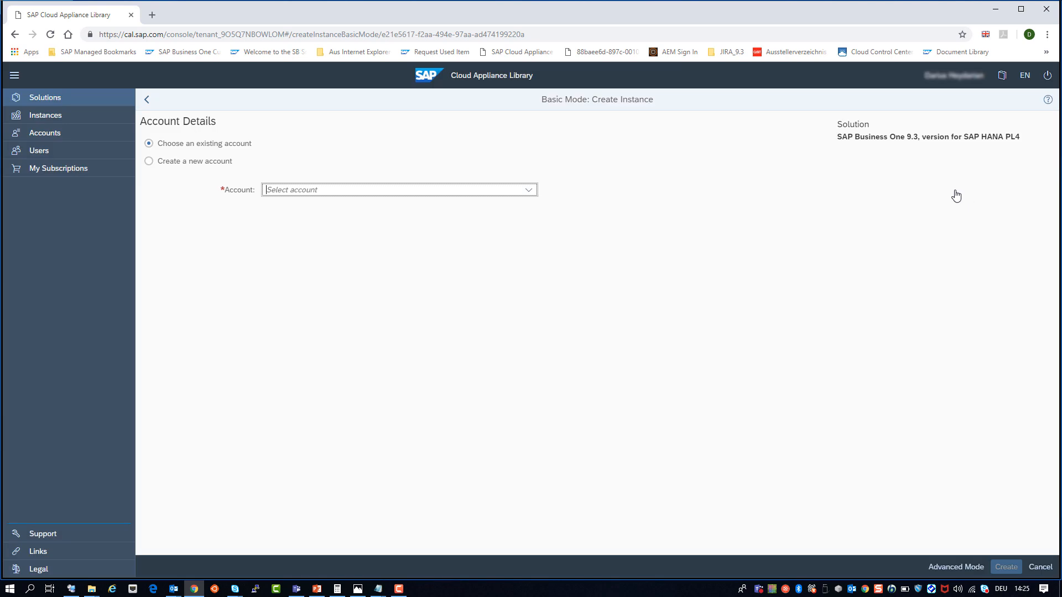
Step: Choose the SAP Business One - AWS account and name the instance 'Custom DemoDB Import'
{"action": "left_click", "coordinate": [527, 194]}
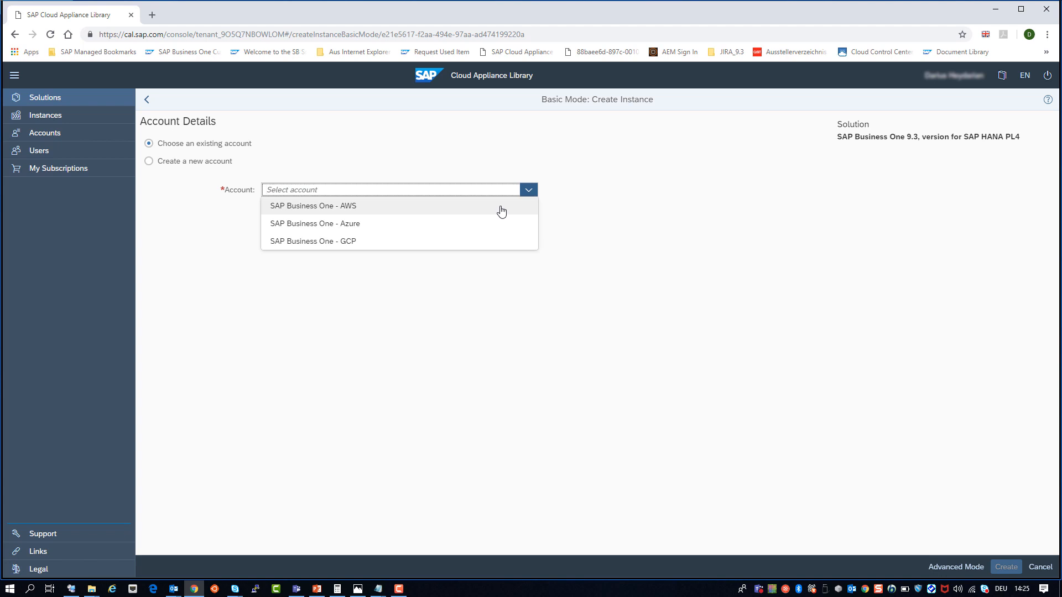
{"action": "left_click", "coordinate": [501, 211]}
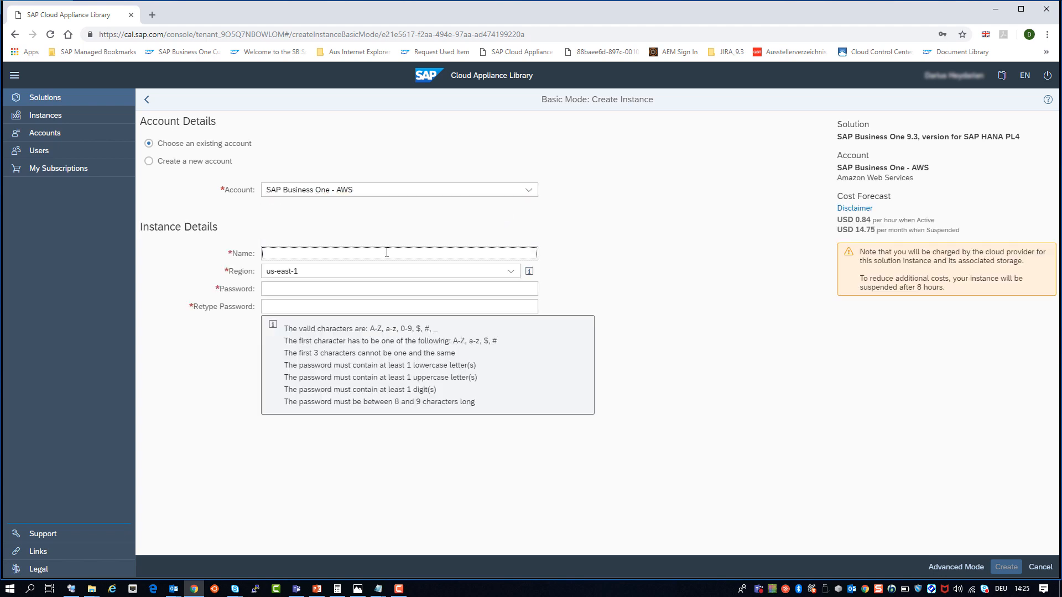
{"action": "type", "text": "Custom DemoDB Imp"}
Step: Set the region to eu-central-1 and switch to Advanced Mode
{"action": "left_click", "coordinate": [510, 272]}
{"action": "key", "text": "Down"}
{"action": "key", "text": "Down"}
{"action": "key", "text": "Down"}
{"action": "key", "text": "Return"}
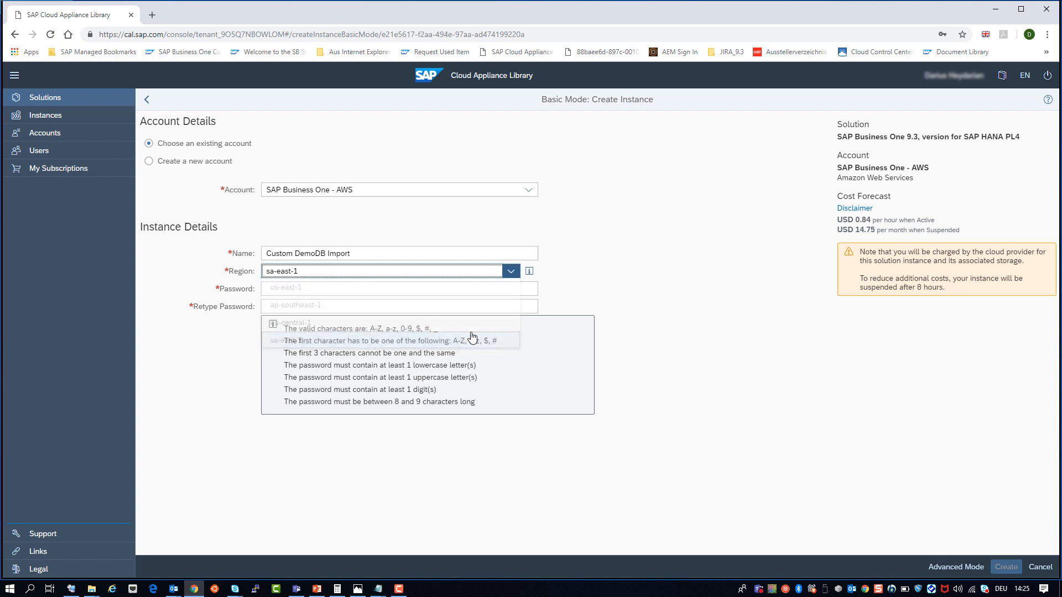
{"action": "left_click", "coordinate": [513, 273]}
{"action": "key", "text": "Up"}
{"action": "key", "text": "Return"}
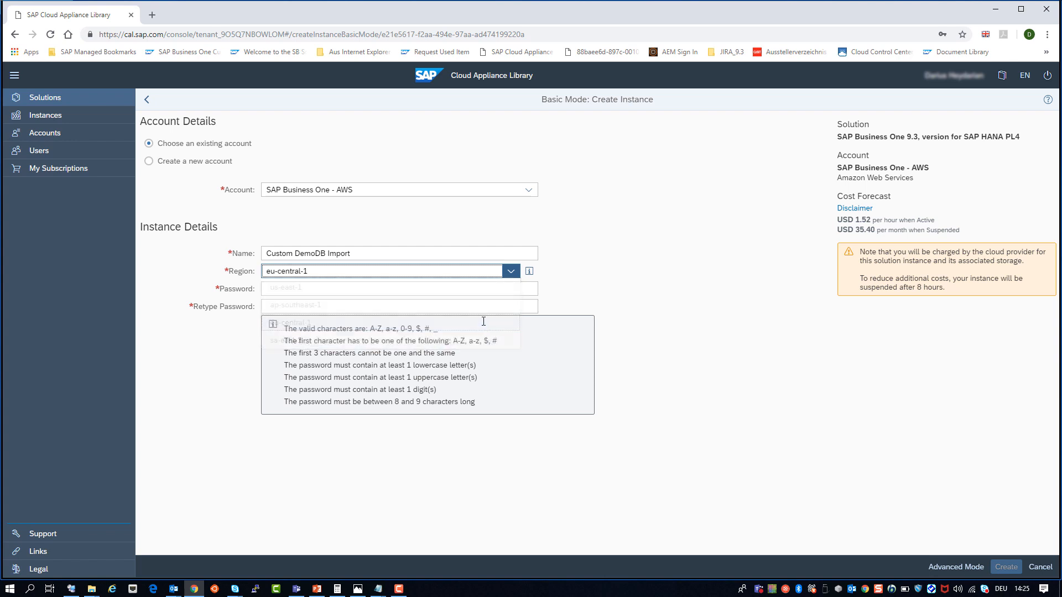
{"action": "left_click", "coordinate": [933, 568]}
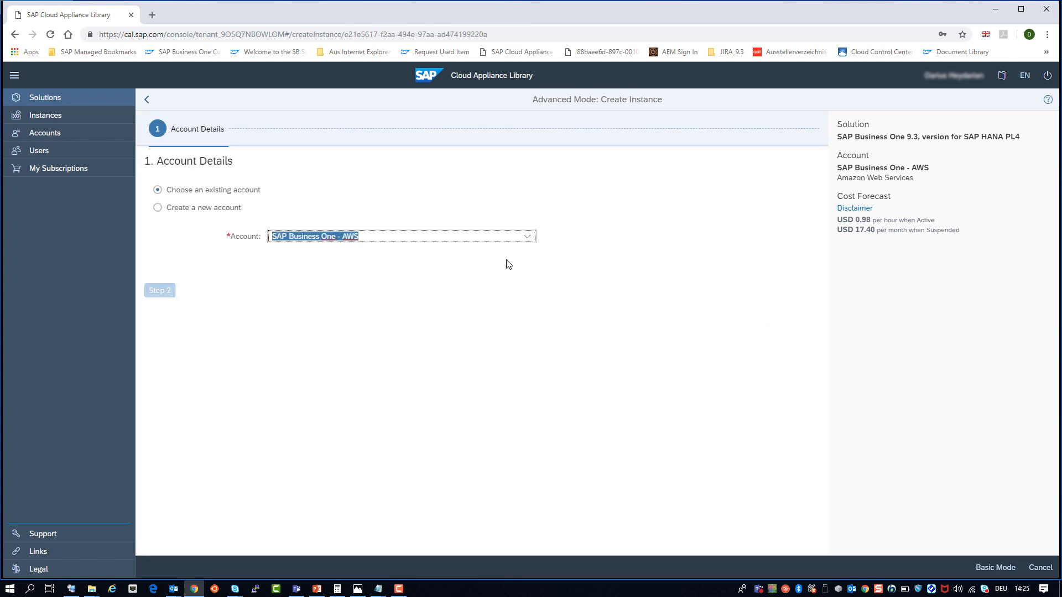
Step: Enable a public static IP address in the instance details
{"action": "left_click", "coordinate": [148, 281]}
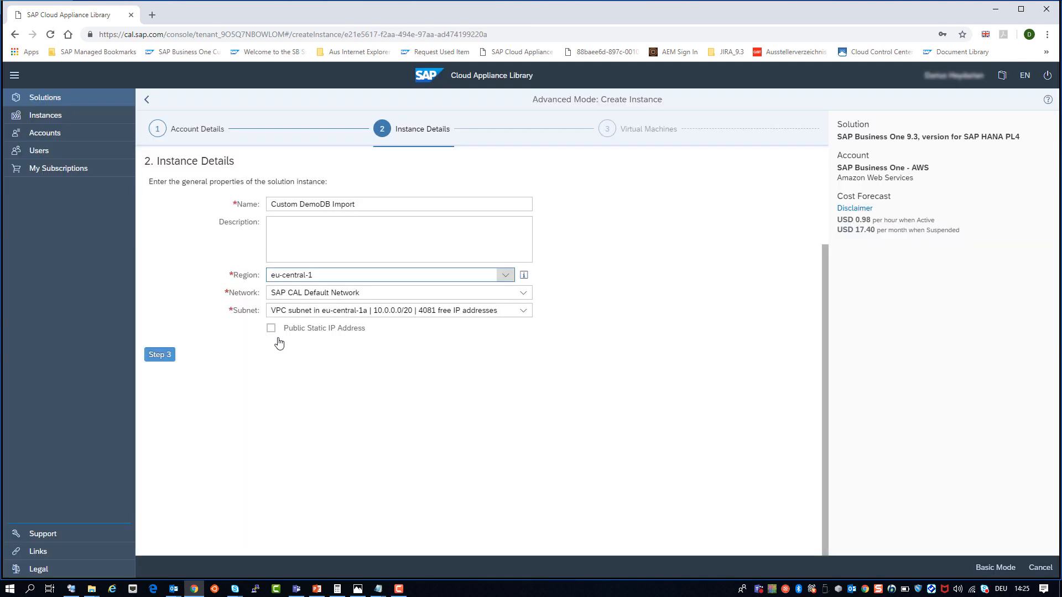
{"action": "left_click", "coordinate": [271, 332]}
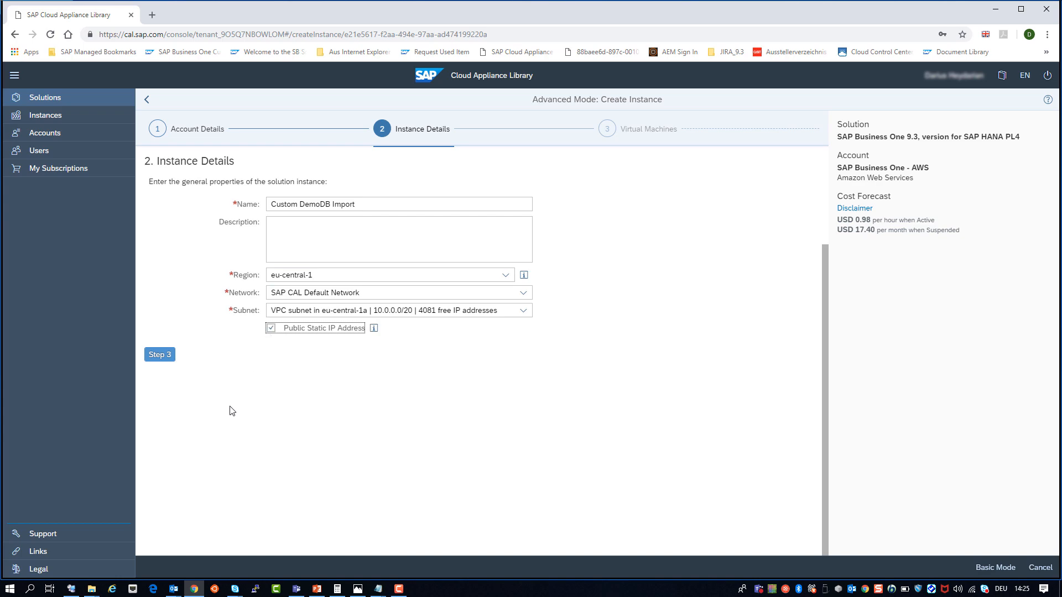
{"action": "left_click", "coordinate": [159, 356]}
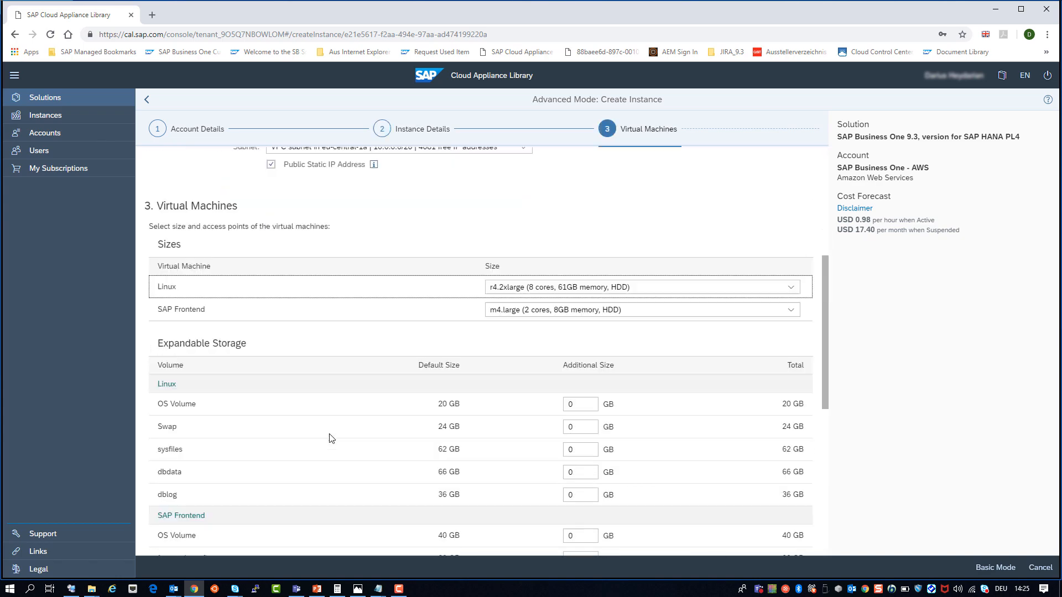
{"action": "scroll", "coordinate": [330, 438], "scroll_direction": "down", "scroll_amount": 7}
Step: Enter and confirm the master password, review the summary, and create the instance
{"action": "left_click", "coordinate": [166, 543]}
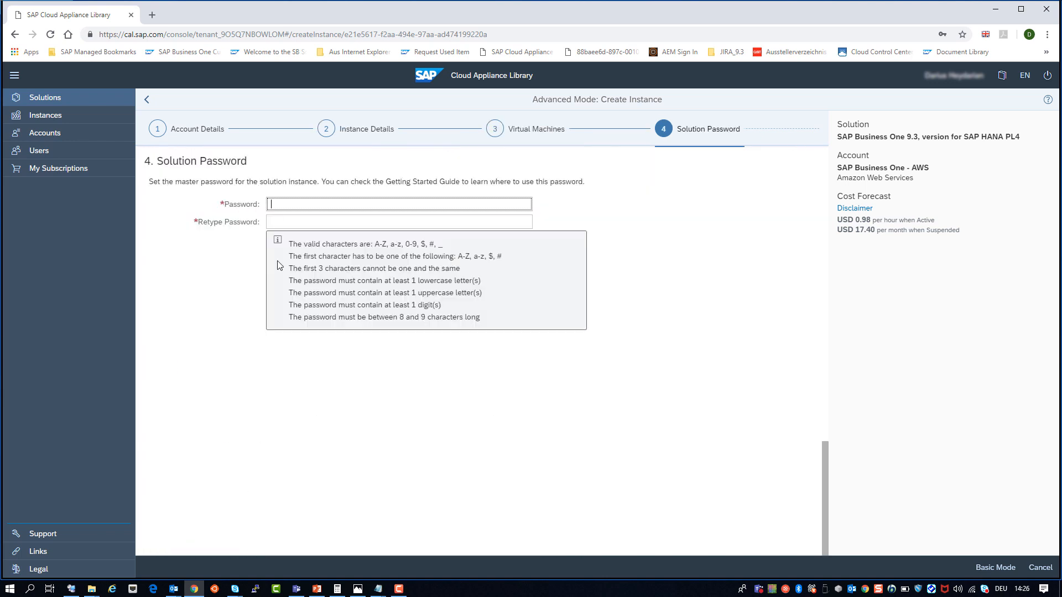
{"action": "type", "text": "SB••"}
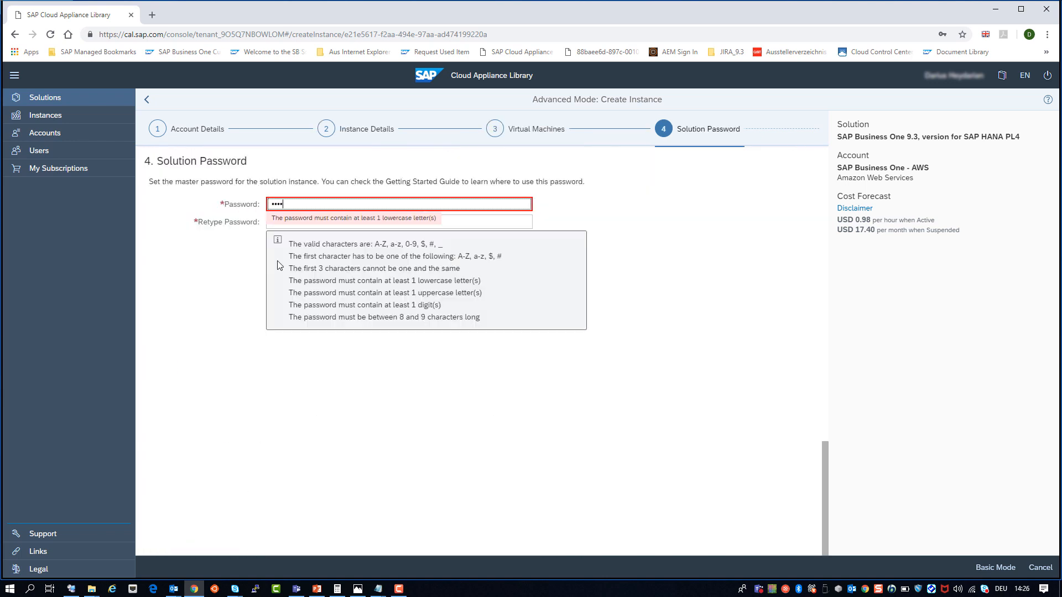
{"action": "type", "text": "••••"}
{"action": "key", "text": "Tab"}
{"action": "type", "text": "••••"}
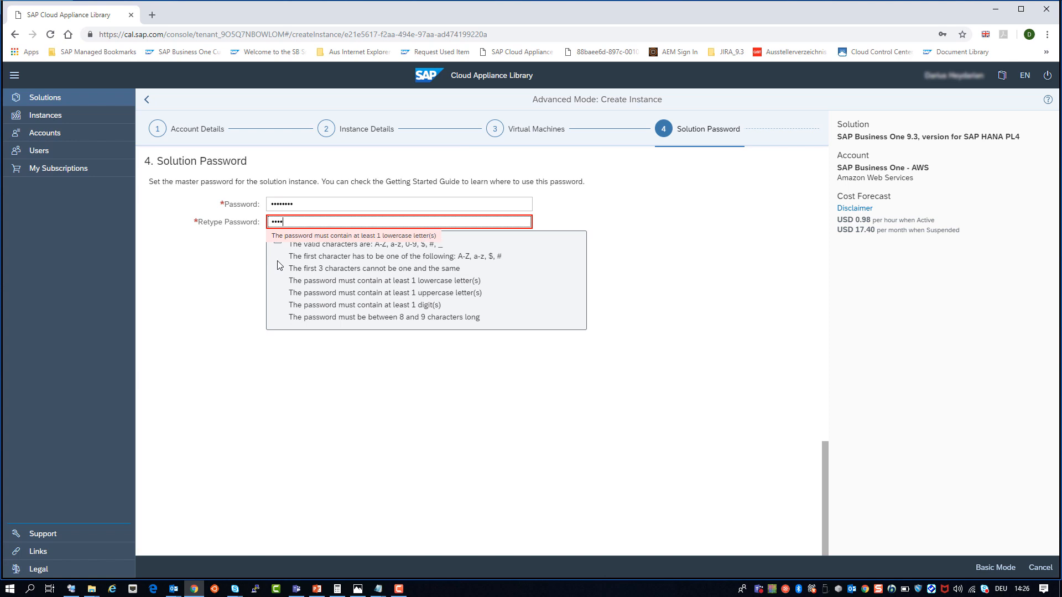
{"action": "type", "text": "••••"}
{"action": "left_click", "coordinate": [154, 346]}
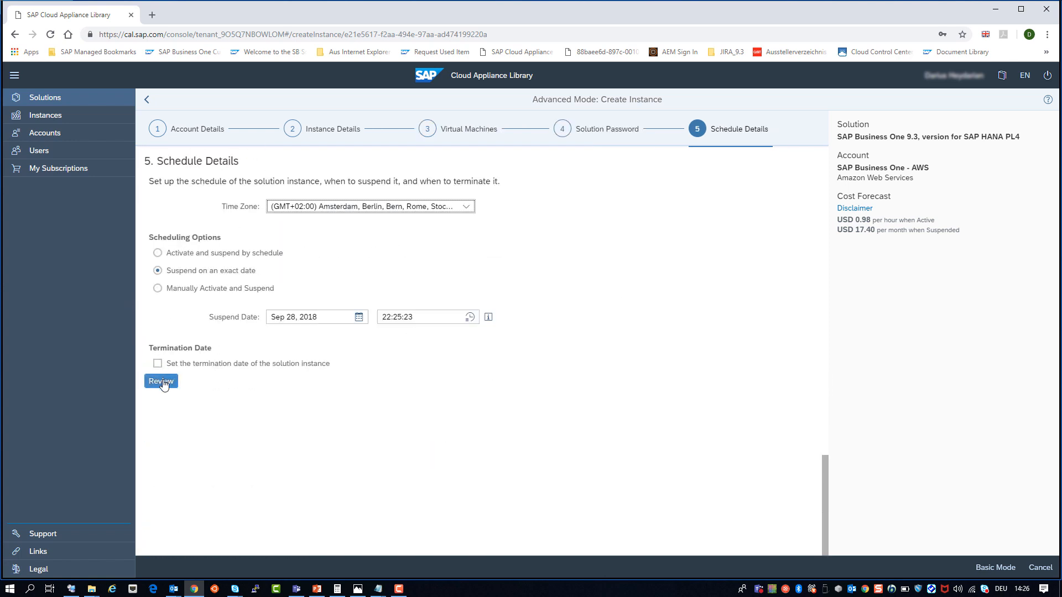
{"action": "left_click", "coordinate": [162, 381]}
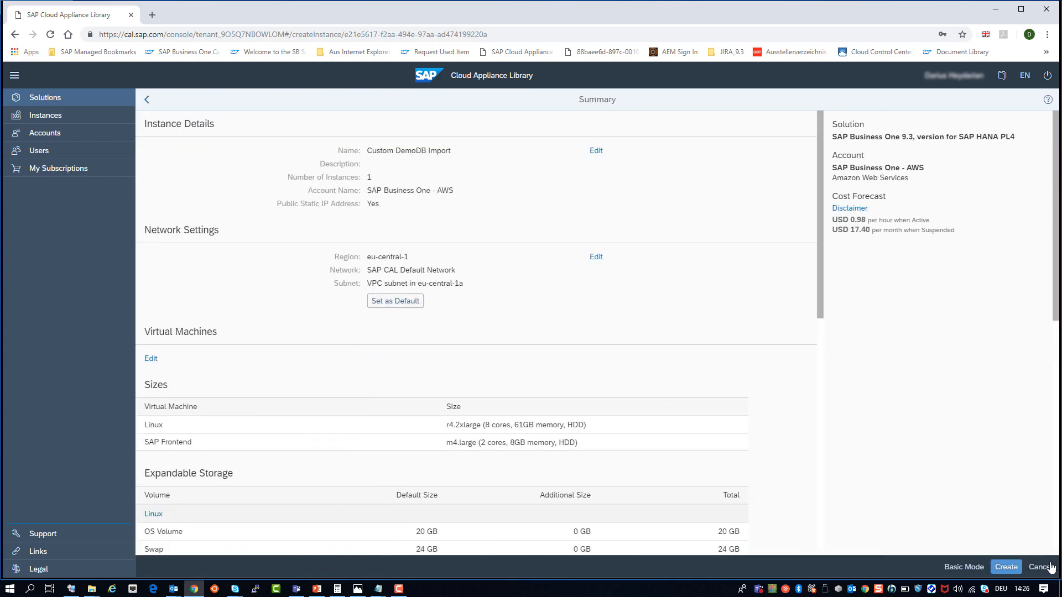
{"action": "left_click", "coordinate": [1009, 567]}
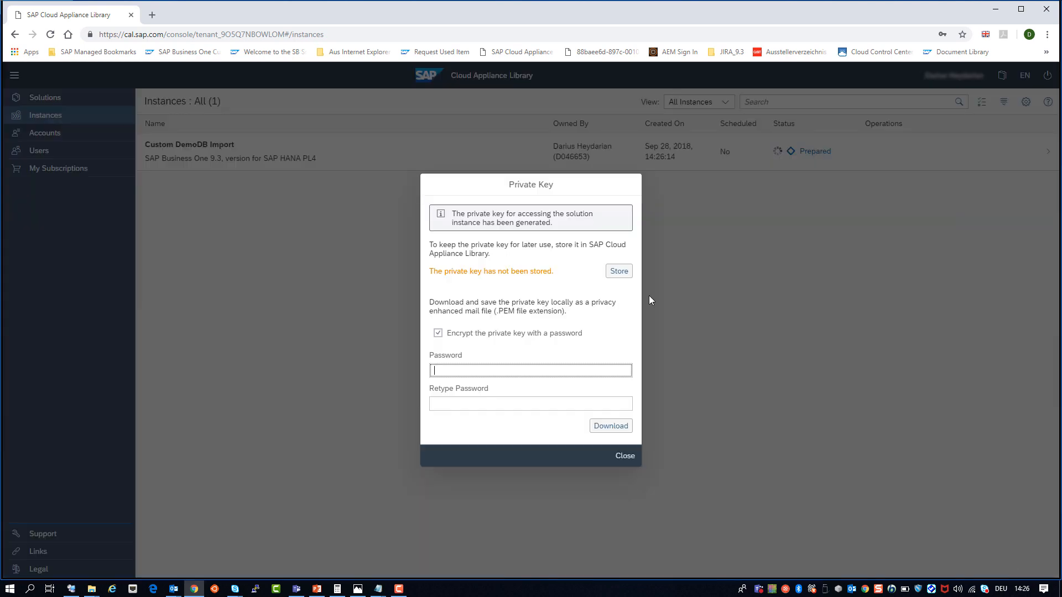
Step: Store the generated private key in the library and acknowledge the preparation-time notice
{"action": "left_click", "coordinate": [617, 272]}
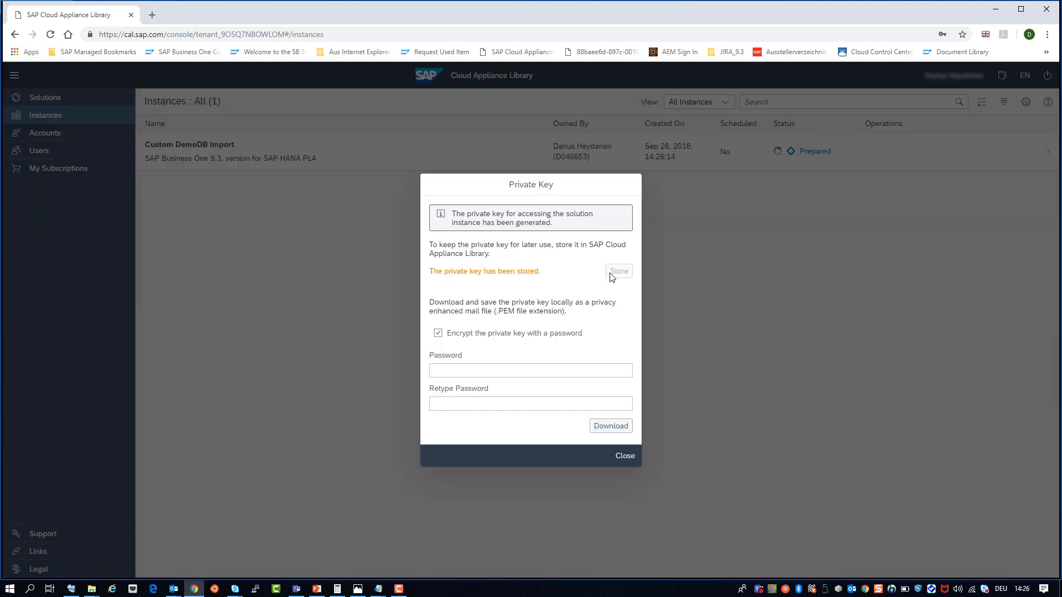
{"action": "left_click", "coordinate": [633, 457]}
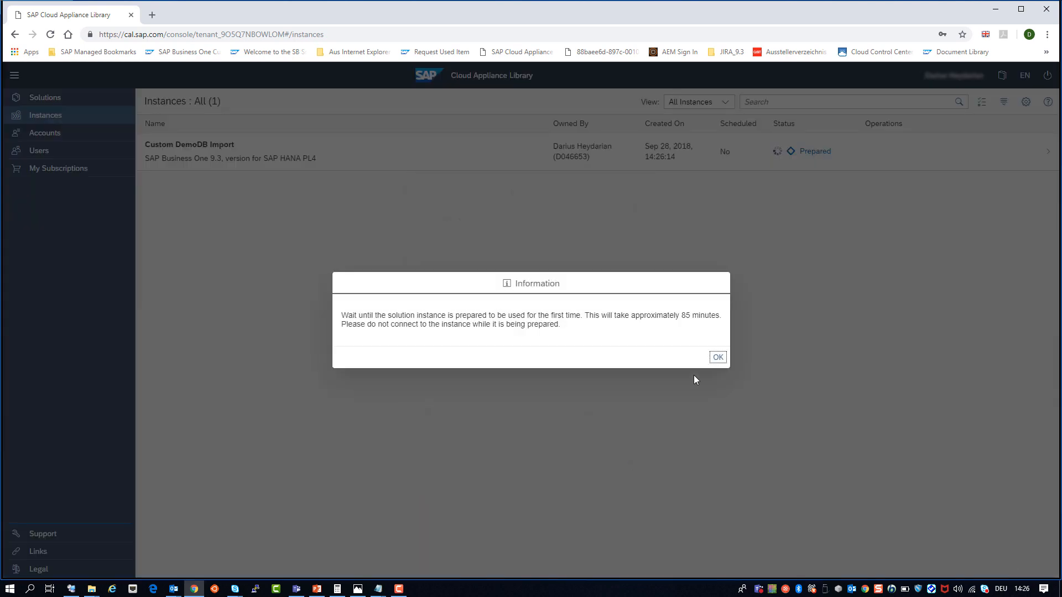
{"action": "left_click", "coordinate": [711, 359]}
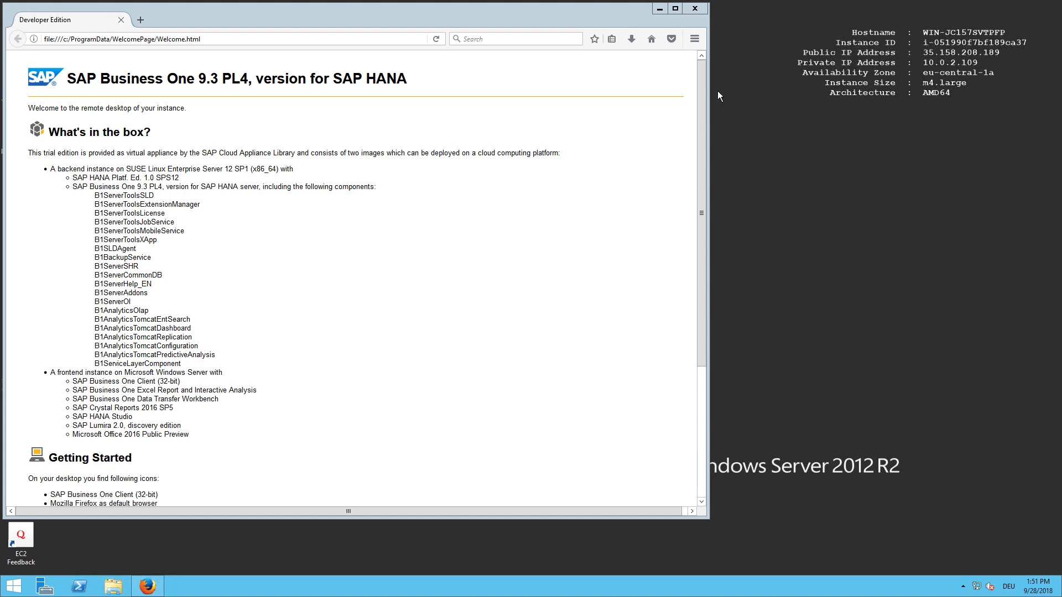
Step: Close the welcome page, launch Import Demo Databases from the desktop, and maximize Firefox
{"action": "left_click", "coordinate": [697, 16]}
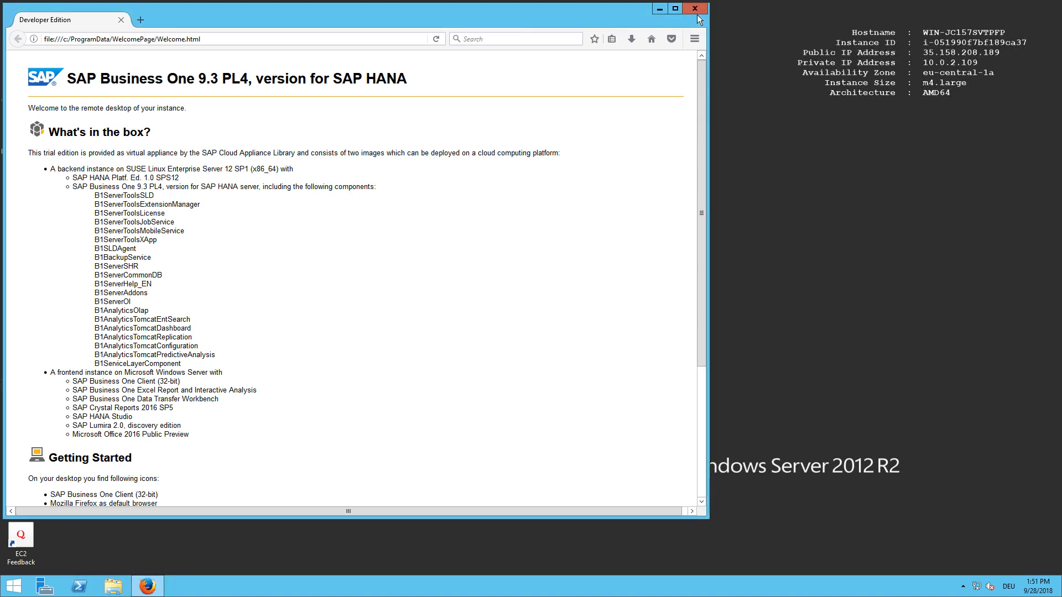
{"action": "left_click", "coordinate": [698, 12]}
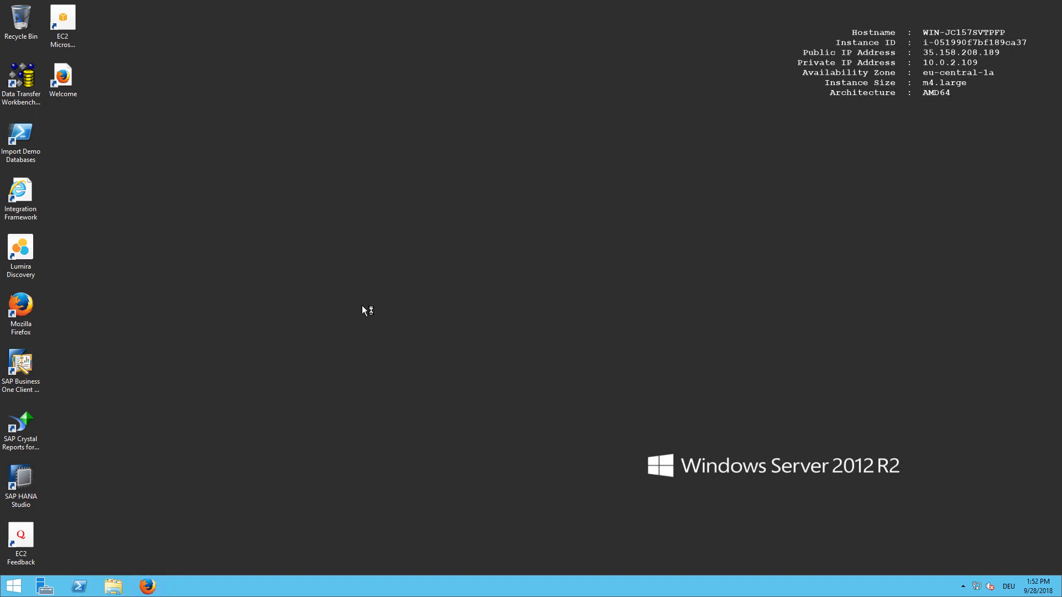
{"action": "double_click", "coordinate": [26, 153]}
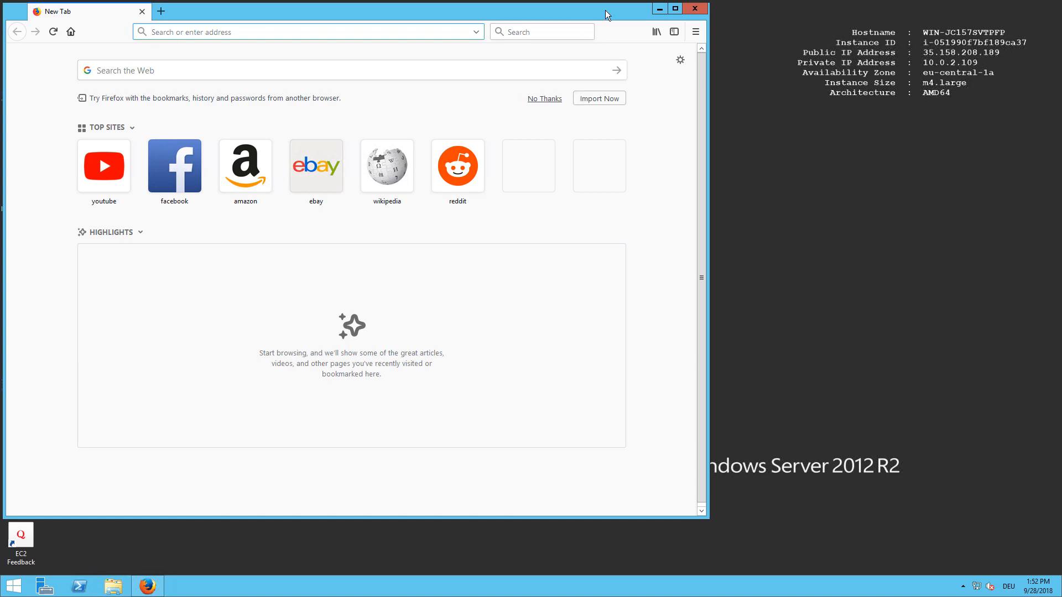
{"action": "left_click_drag", "start_coordinate": [577, 16], "coordinate": [650, 35]}
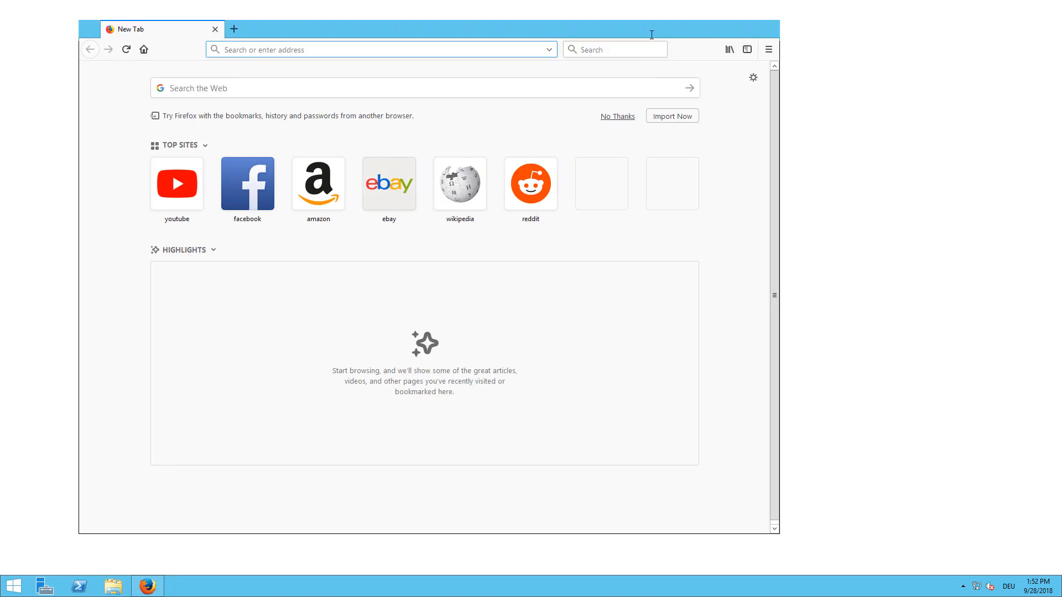
{"action": "double_click", "coordinate": [650, 35]}
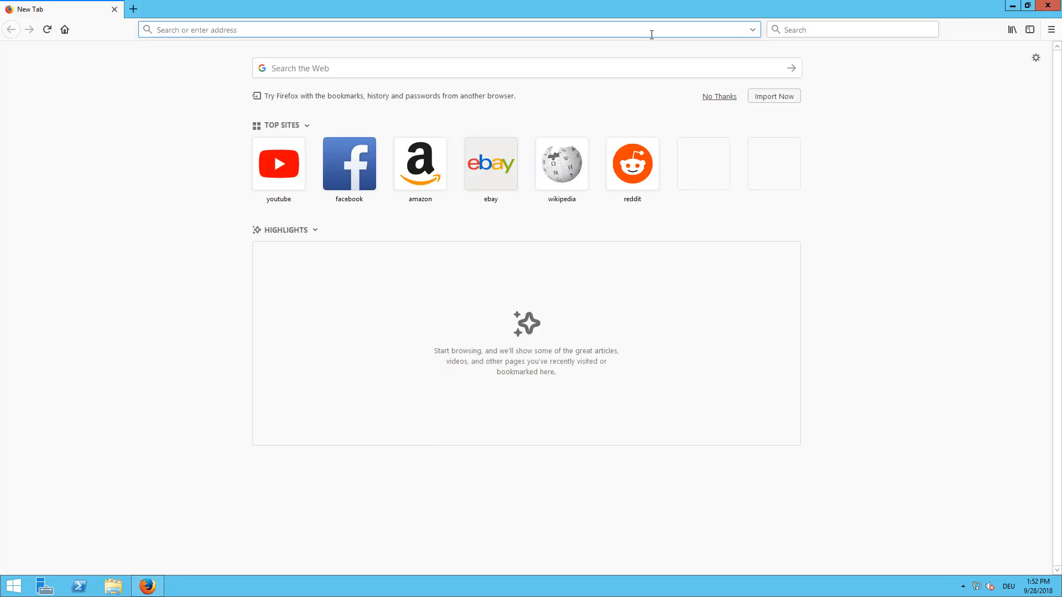
Step: Go to partner.sap.com and bring up the PartnerEdge sign-in form
{"action": "type", "text": "partn"}
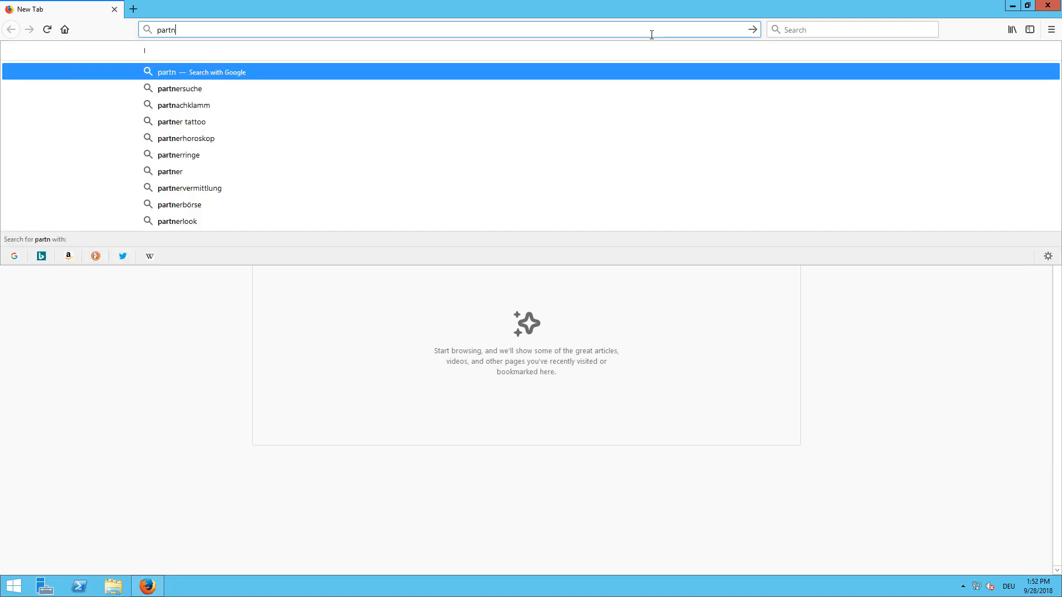
{"action": "type", "text": "er"}
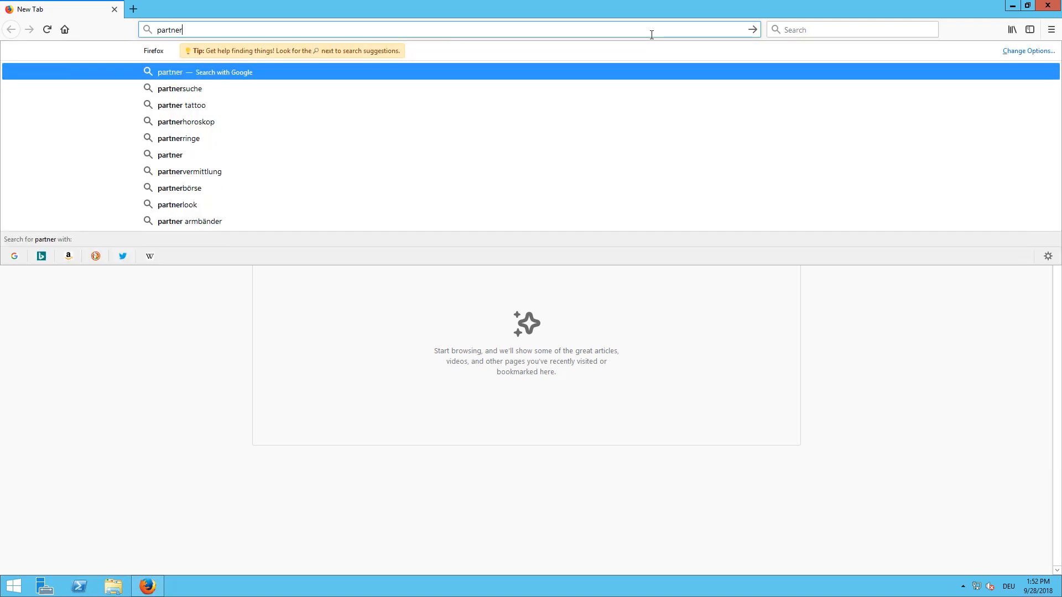
{"action": "type", "text": ".sap.com"}
{"action": "key", "text": "Return"}
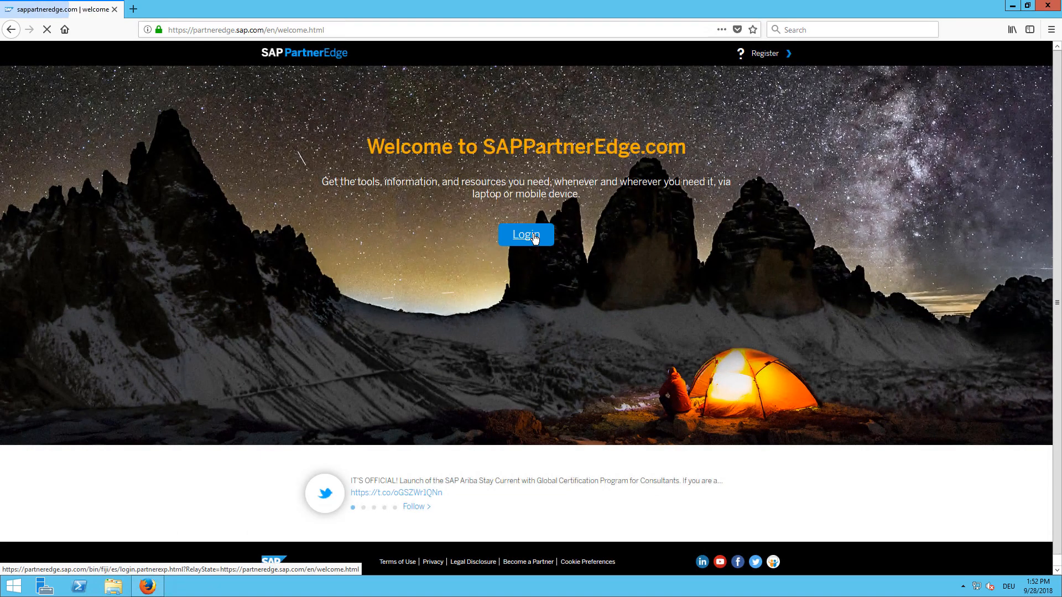
{"action": "left_click", "coordinate": [533, 235]}
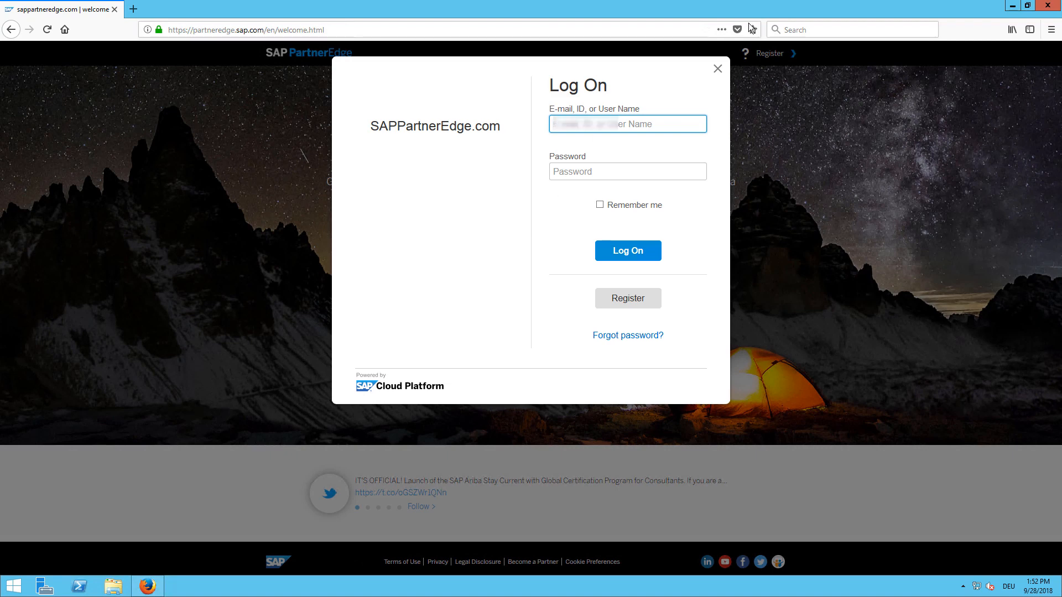
Step: Sign in with the partner user ID and password, declining to save the login
{"action": "type", "text": "s000••••"}
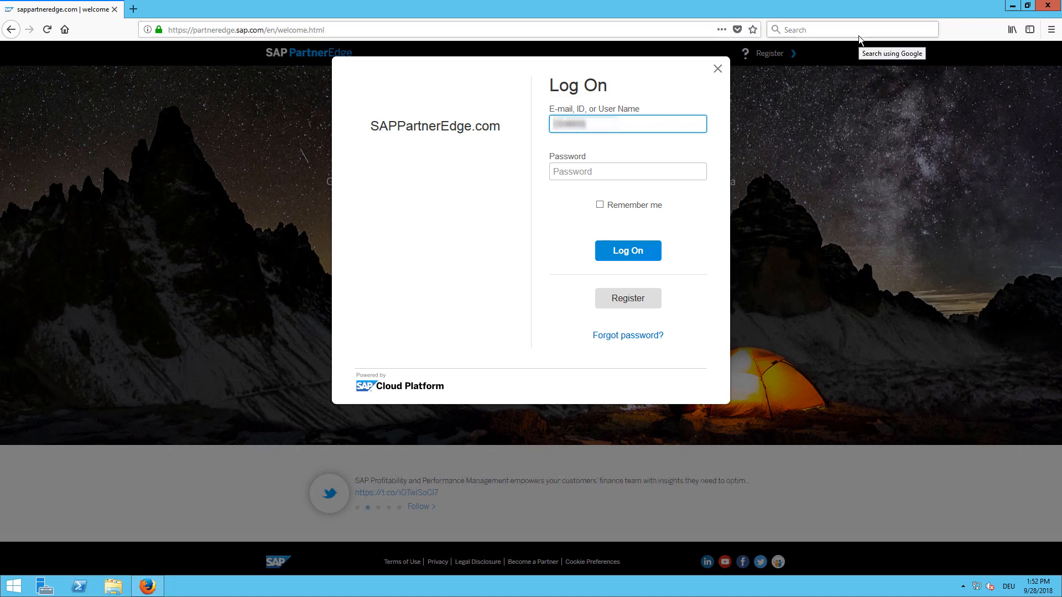
{"action": "key", "text": "Tab"}
{"action": "type", "text": "•••"}
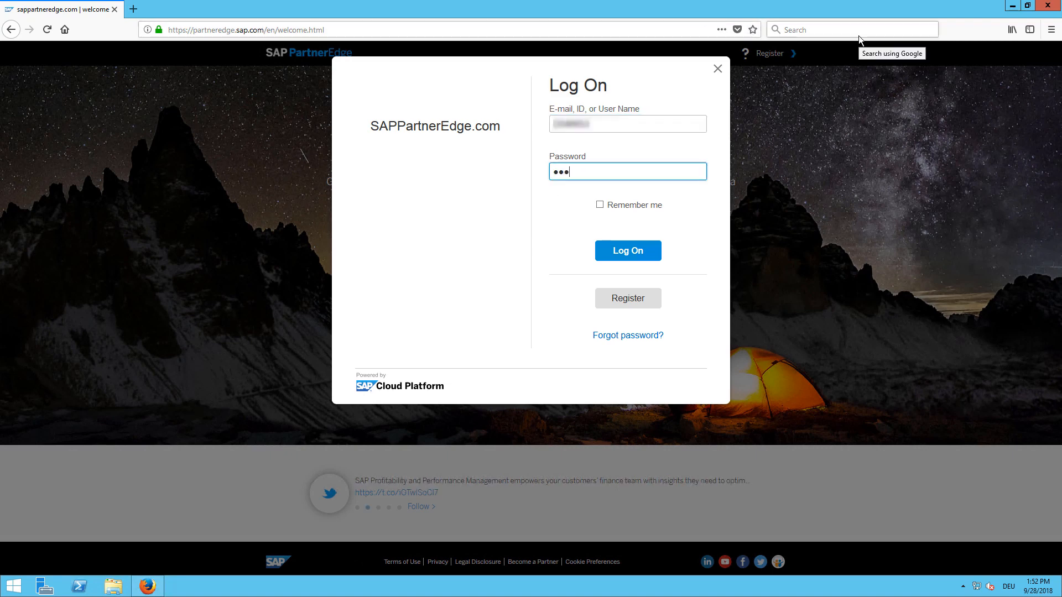
{"action": "type", "text": "••"}
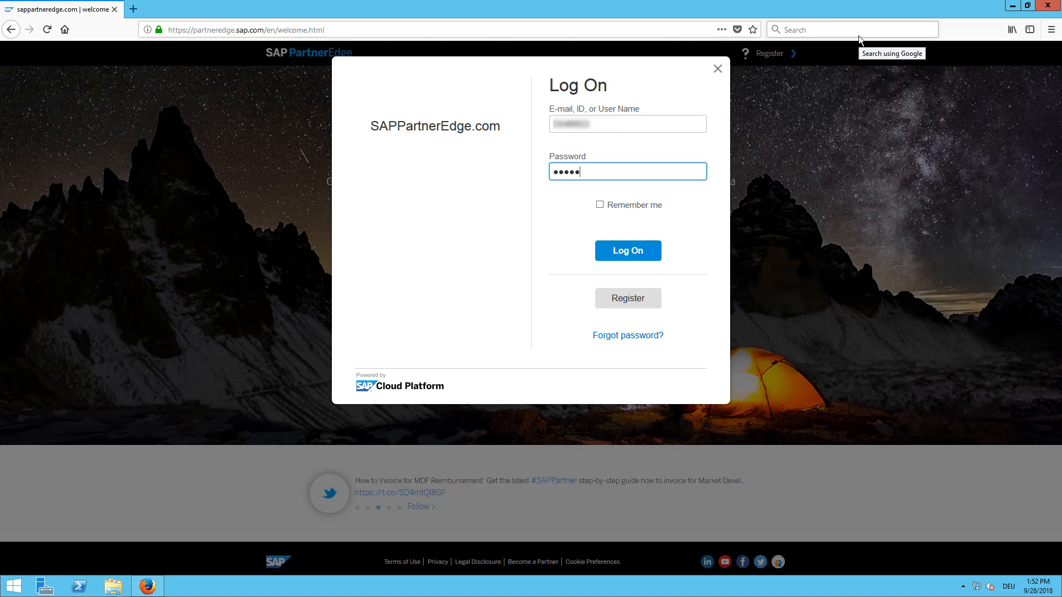
{"action": "type", "text": "••••"}
{"action": "key", "text": "Return"}
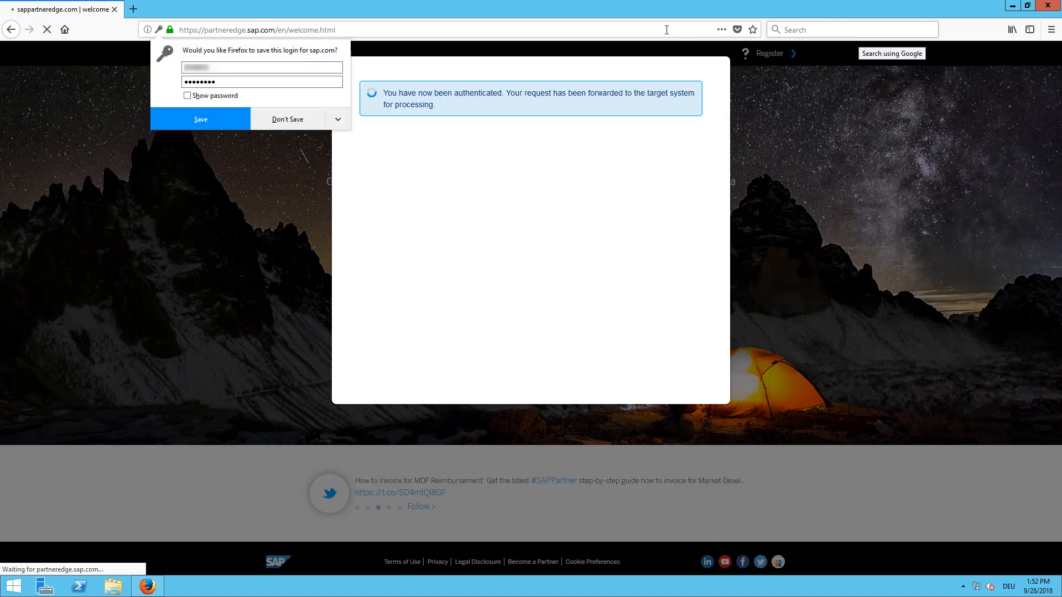
{"action": "left_click", "coordinate": [285, 120]}
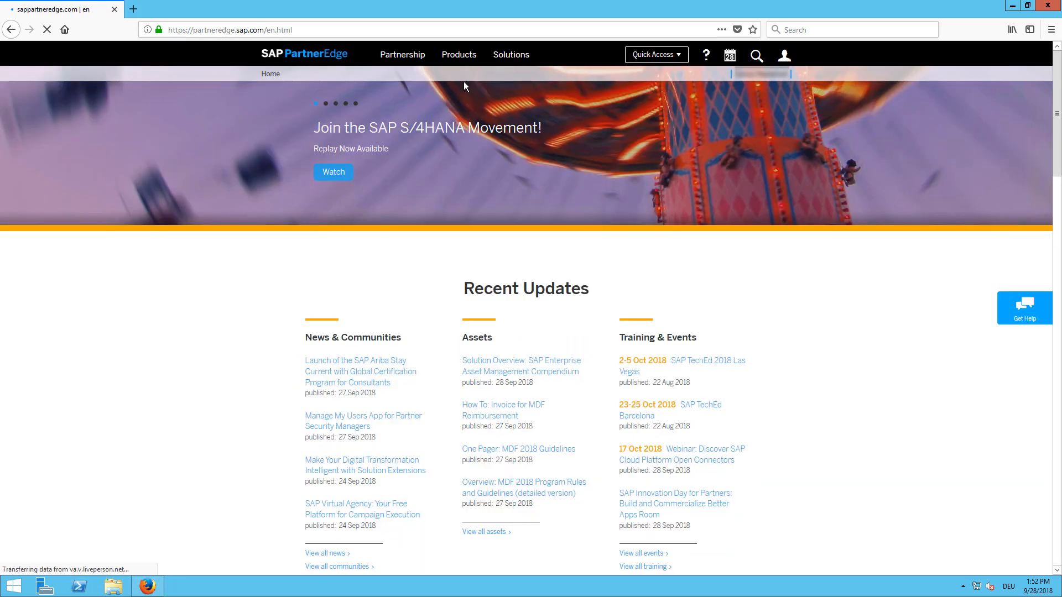
Step: Navigate to Products > SAP Business One > Sell > Tools & Assets > Get Demos
{"action": "mouse_move", "coordinate": [465, 56]}
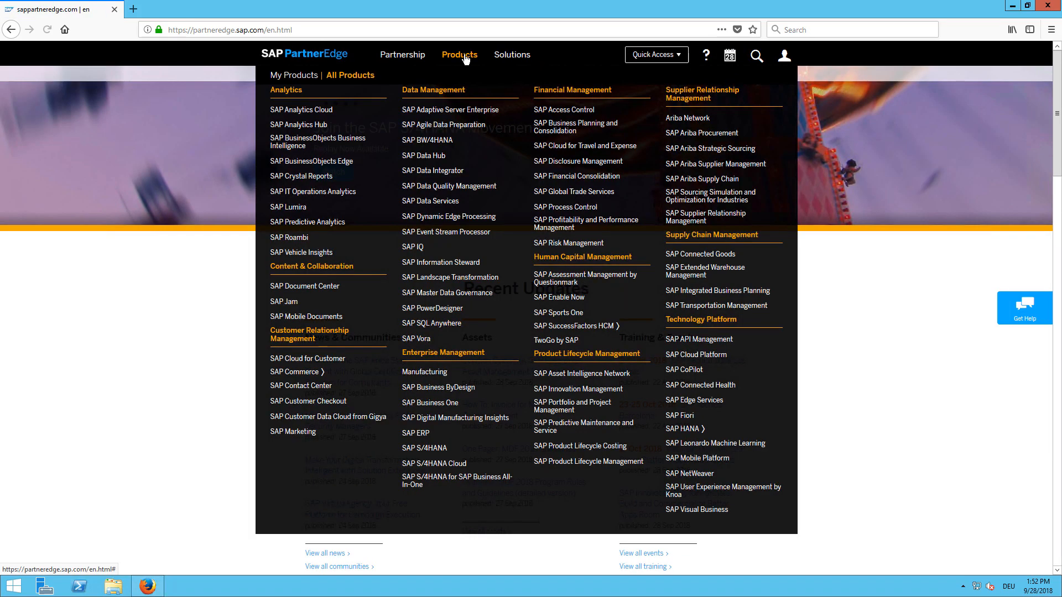
{"action": "left_click", "coordinate": [436, 404]}
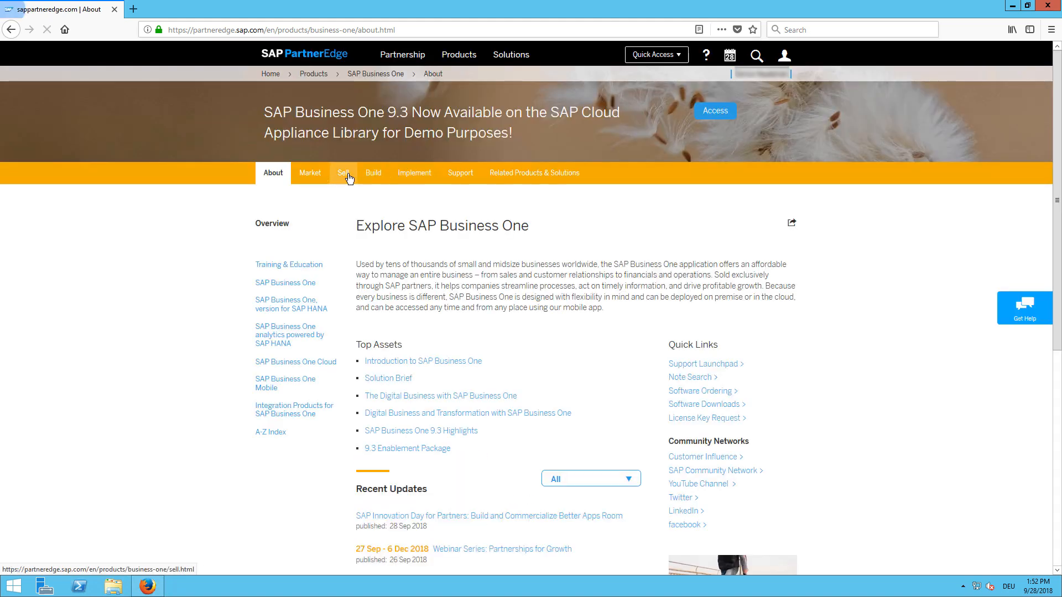
{"action": "left_click", "coordinate": [348, 175]}
{"action": "left_click", "coordinate": [287, 287]}
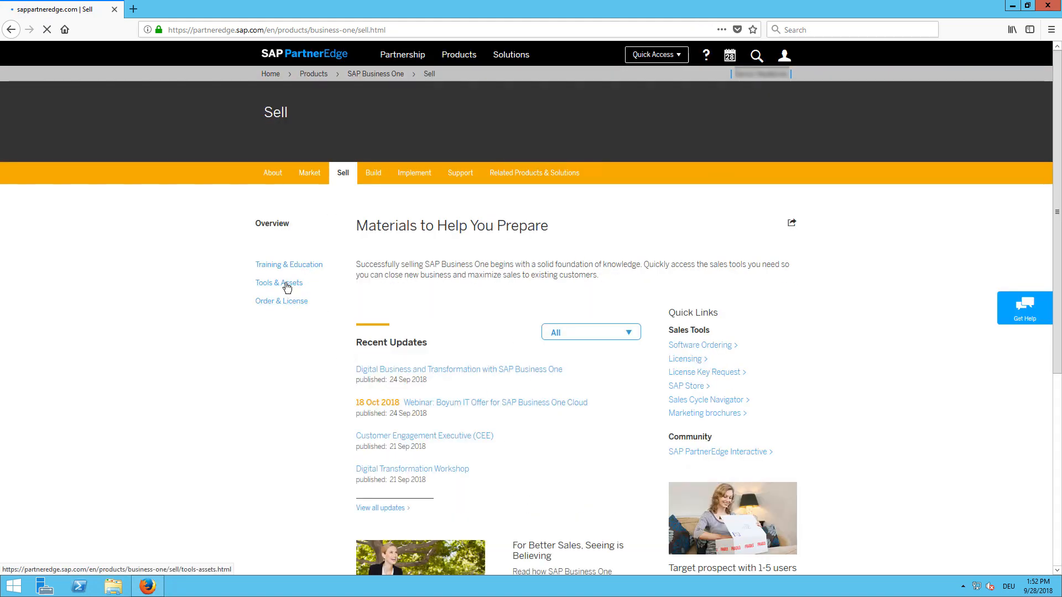
{"action": "left_click", "coordinate": [282, 301]}
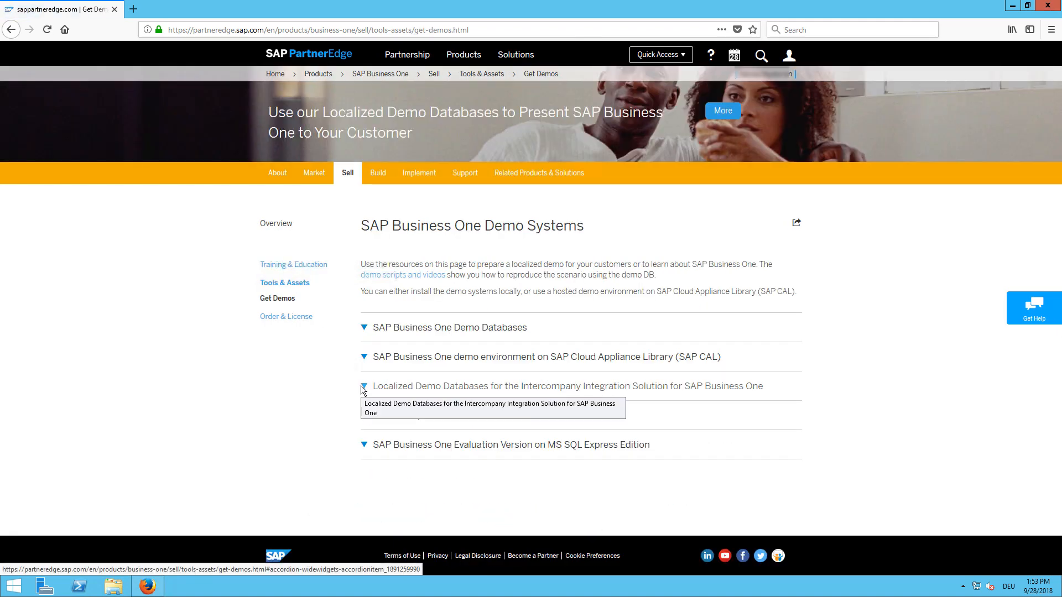
Step: Expand the localized demo databases country list and open the UK/Ireland entry
{"action": "left_click", "coordinate": [363, 388]}
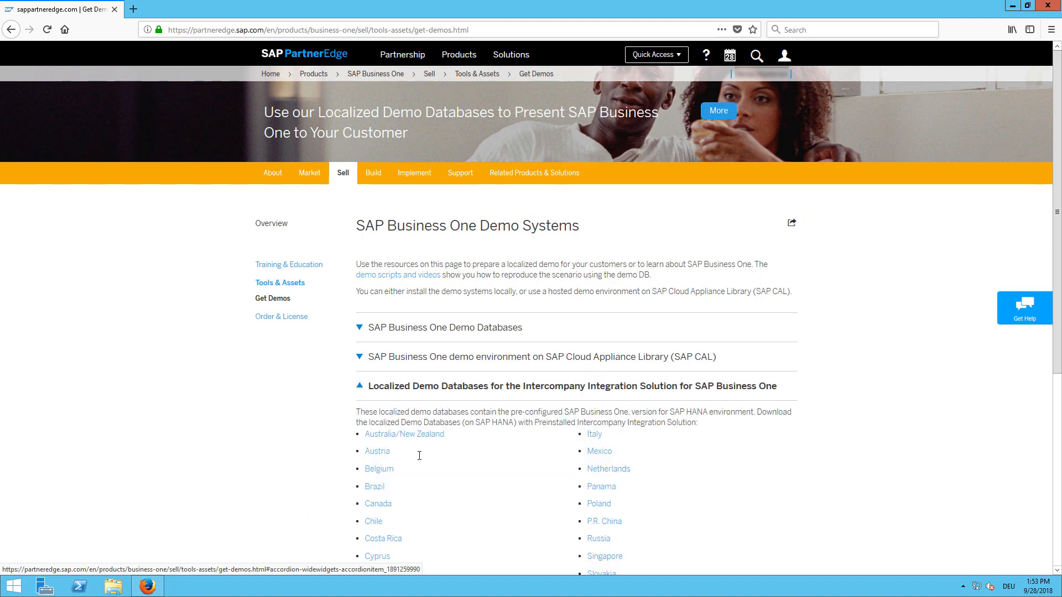
{"action": "scroll", "coordinate": [418, 456], "scroll_direction": "down", "scroll_amount": 2}
{"action": "scroll", "coordinate": [418, 459], "scroll_direction": "down", "scroll_amount": 3}
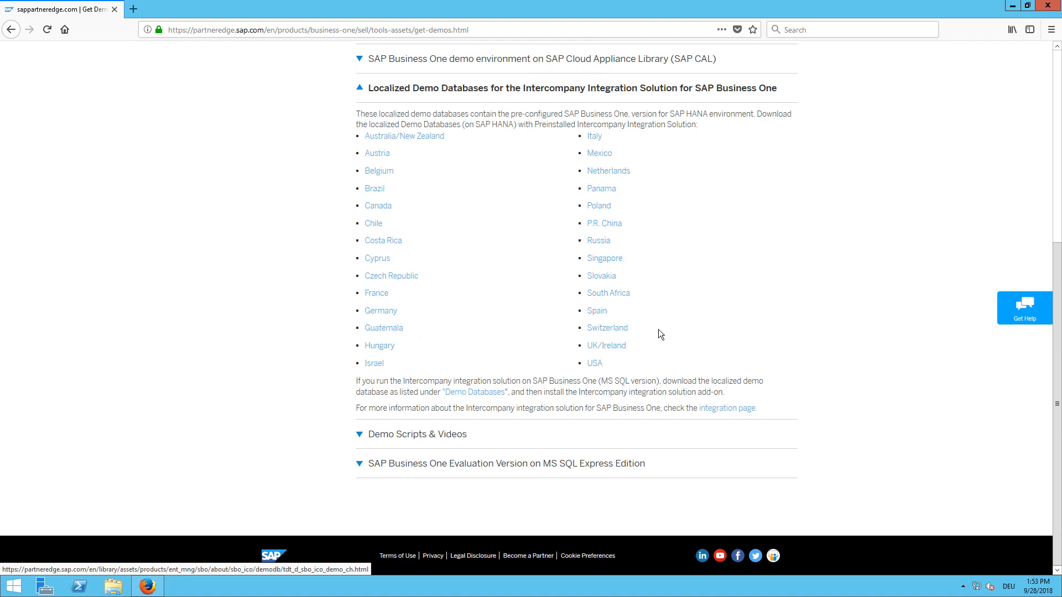
{"action": "left_click", "coordinate": [619, 351]}
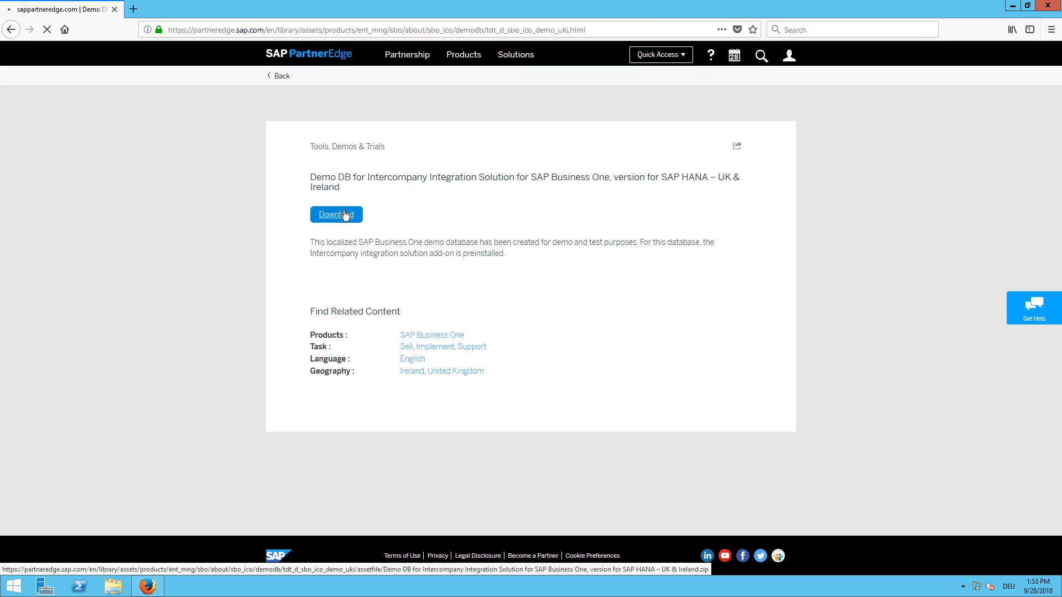
Step: Save the 95.1 MB UK & Ireland demo database zip and open its Downloads folder
{"action": "left_click", "coordinate": [345, 215]}
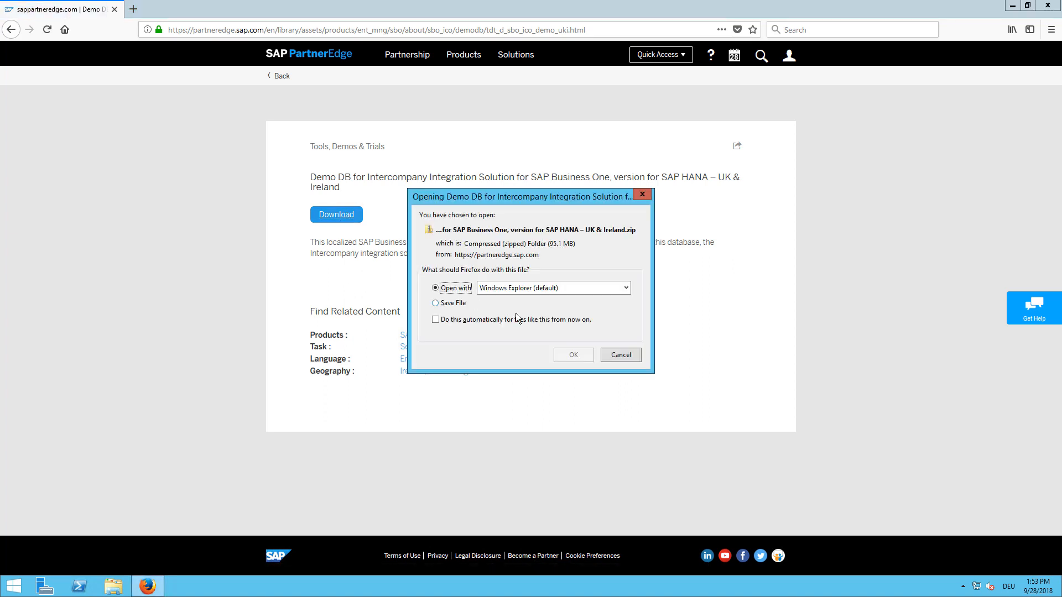
{"action": "left_click", "coordinate": [459, 304]}
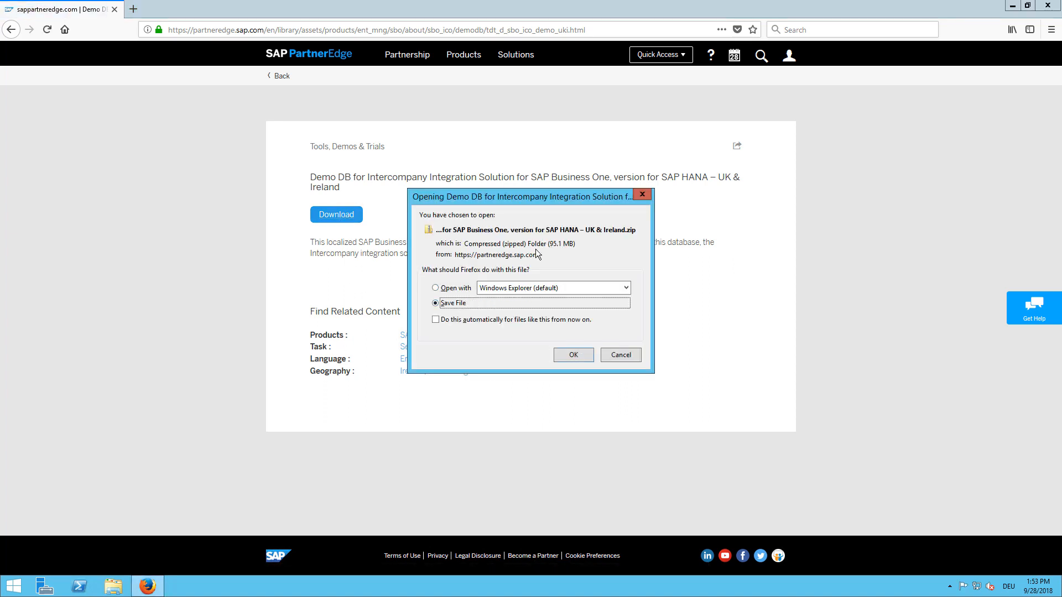
{"action": "left_click", "coordinate": [567, 357]}
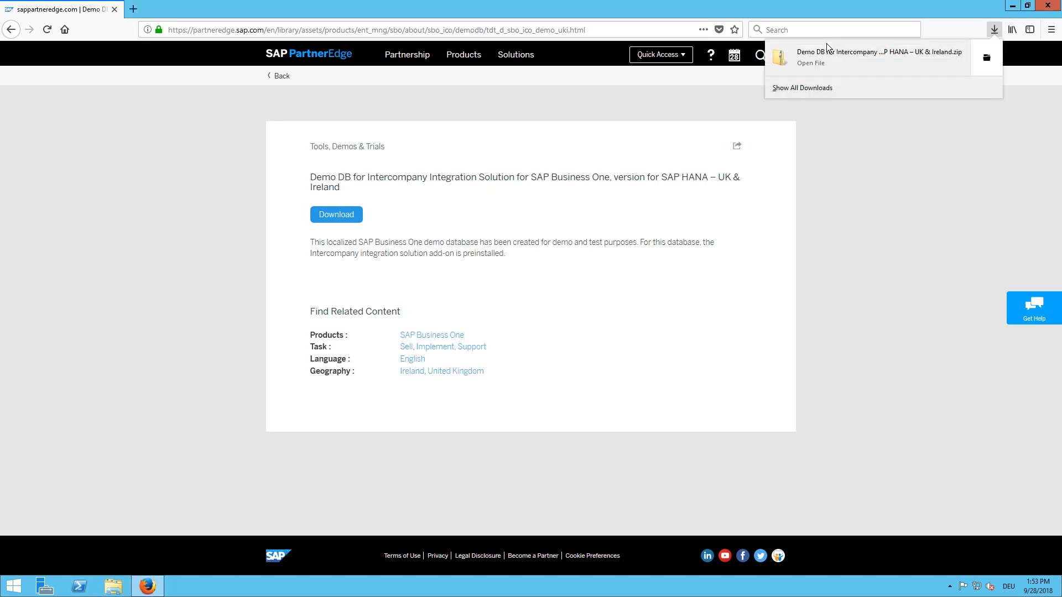
{"action": "left_click", "coordinate": [808, 88]}
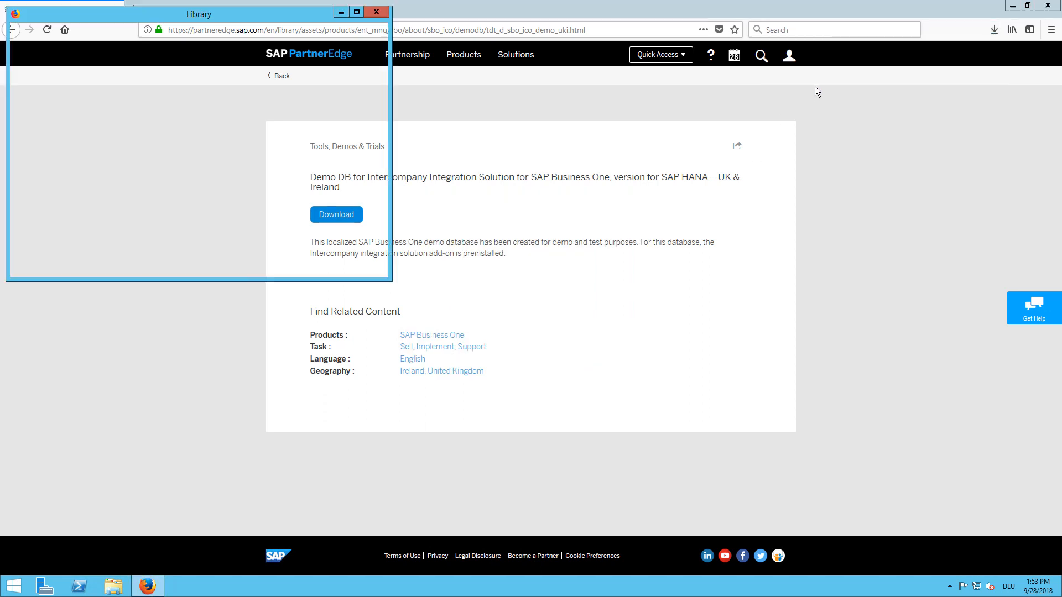
{"action": "left_click", "coordinate": [374, 60]}
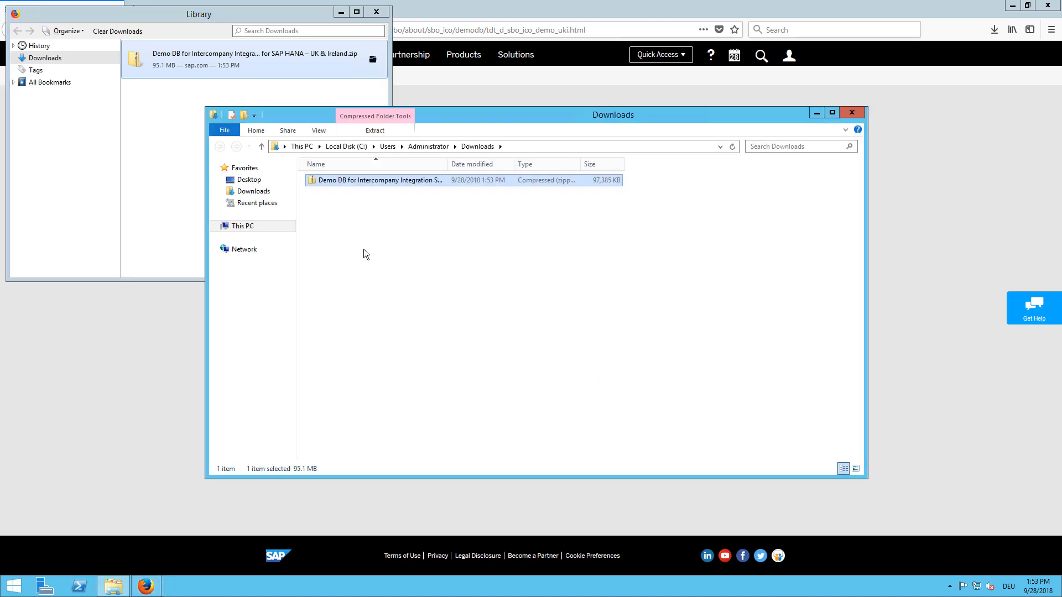
Step: Cut the UK & Ireland zip from Downloads and paste it into \\sid-hdb\B1_SHF
{"action": "right_click", "coordinate": [402, 179]}
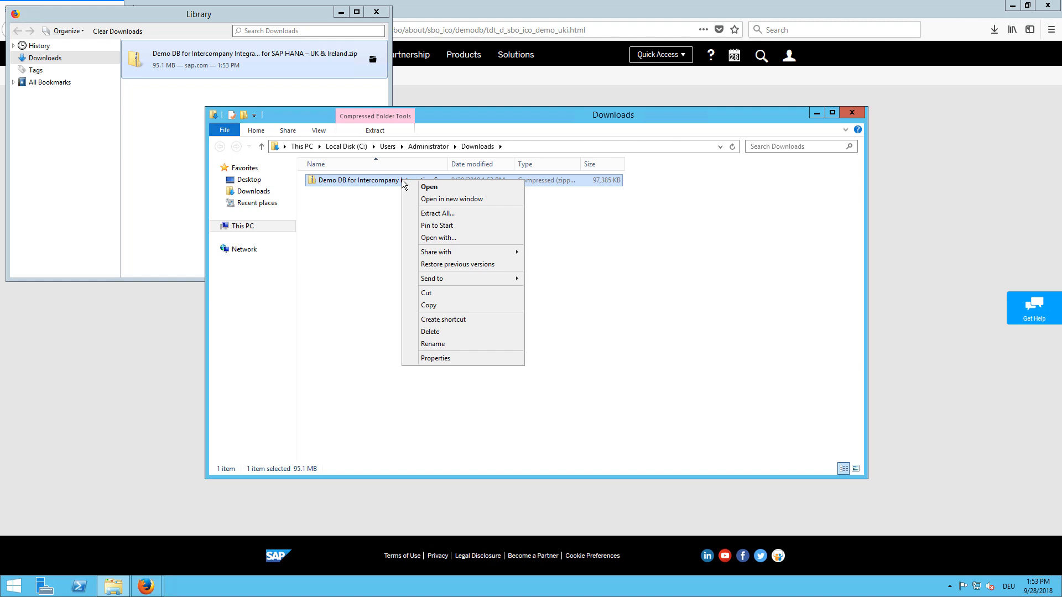
{"action": "left_click", "coordinate": [415, 291]}
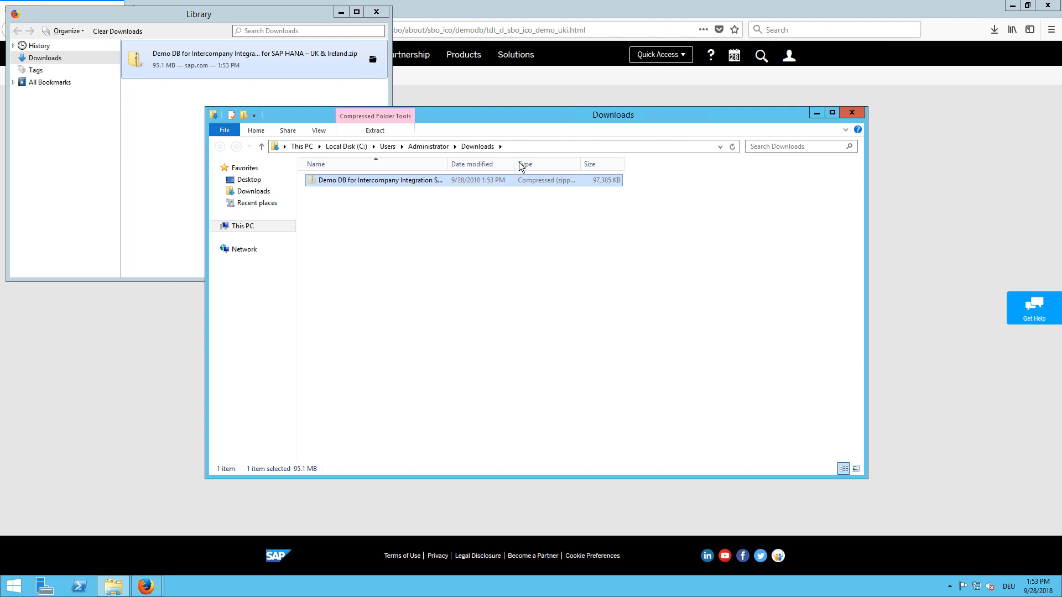
{"action": "left_click", "coordinate": [525, 148]}
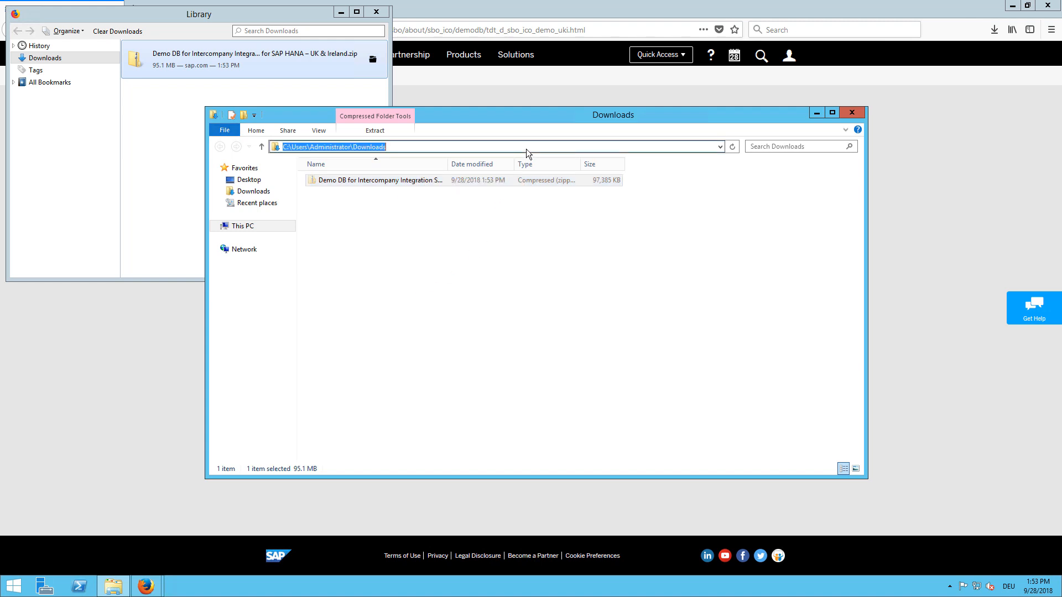
{"action": "type", "text": "\\\\"}
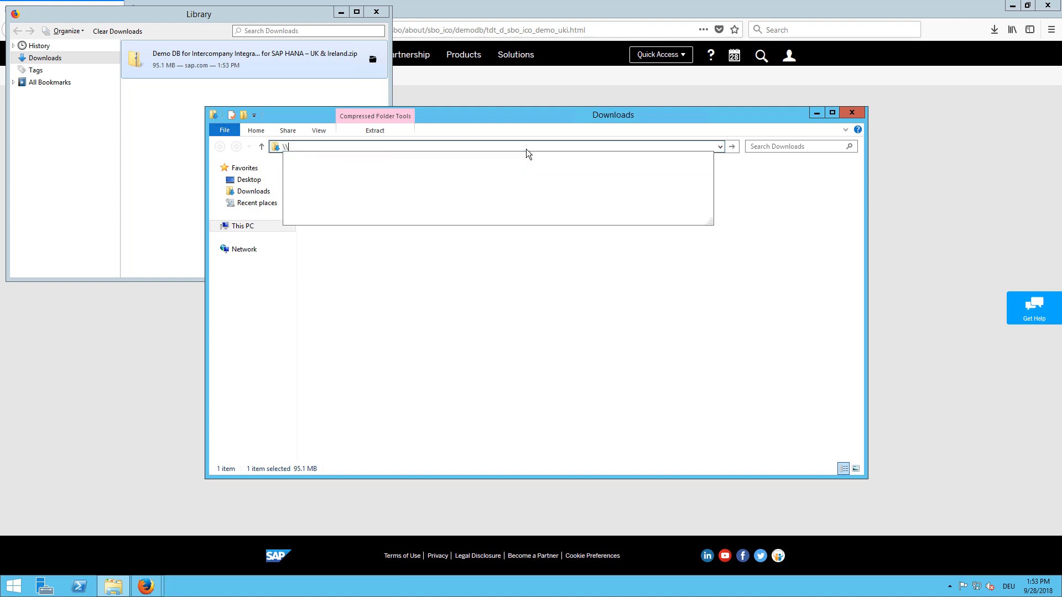
{"action": "type", "text": "si"}
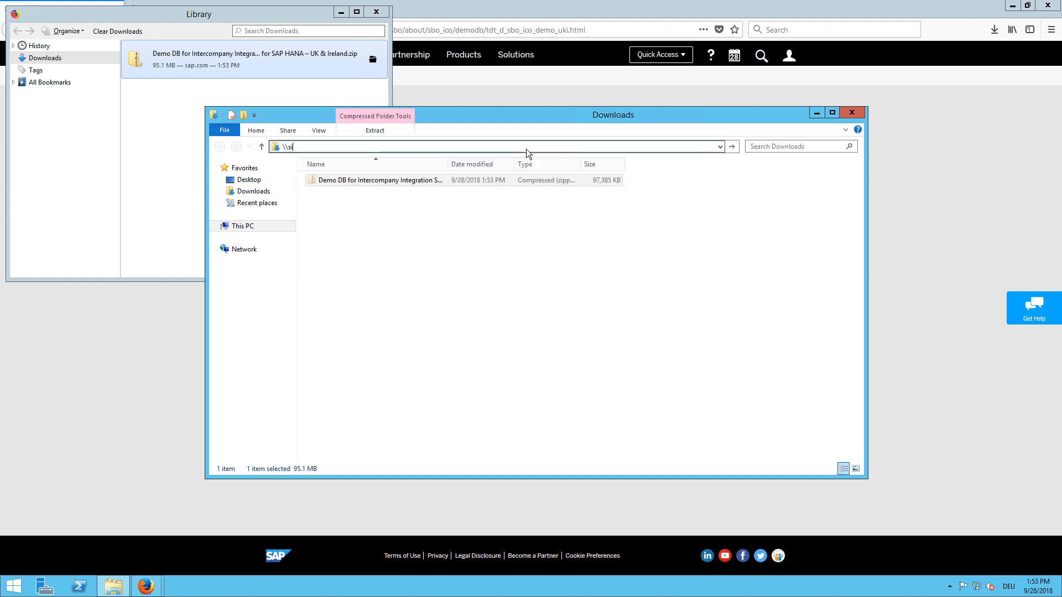
{"action": "type", "text": "d-hdb"}
{"action": "key", "text": "Return"}
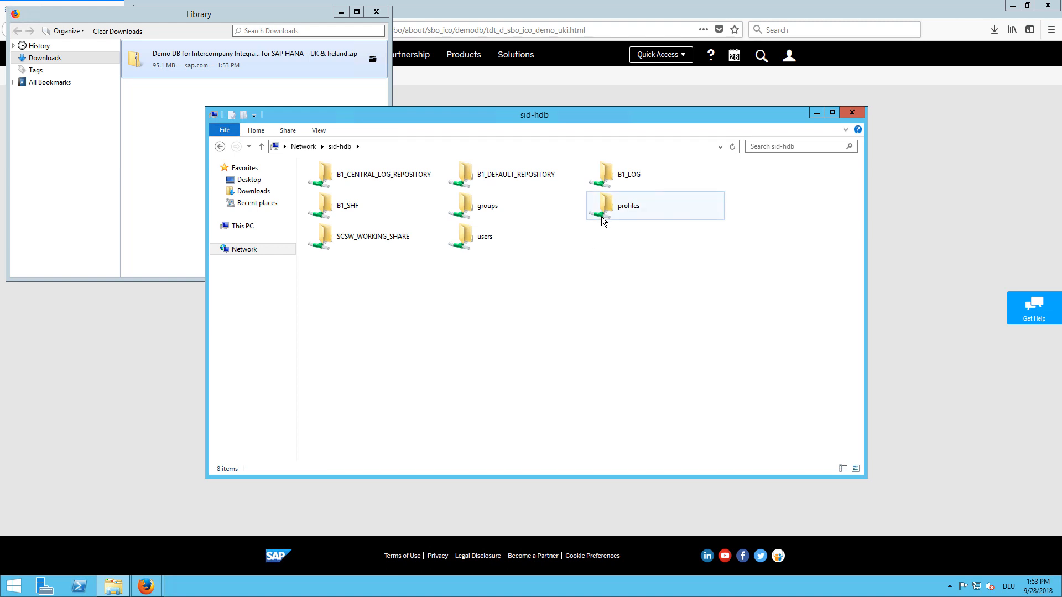
{"action": "double_click", "coordinate": [345, 205]}
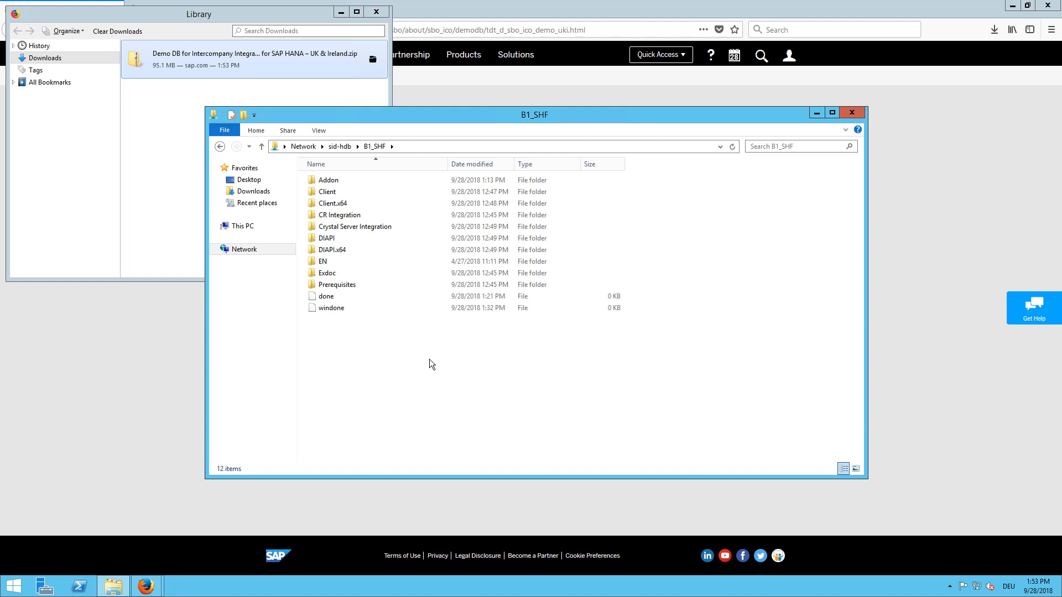
{"action": "key", "text": "ctrl+v"}
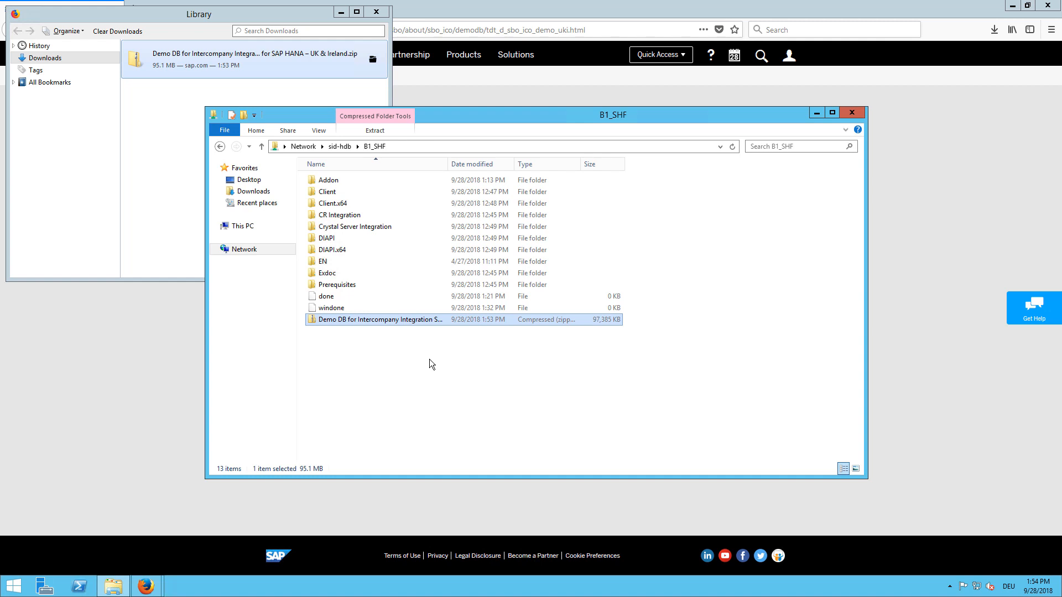
{"action": "key", "text": "alt+Tab"}
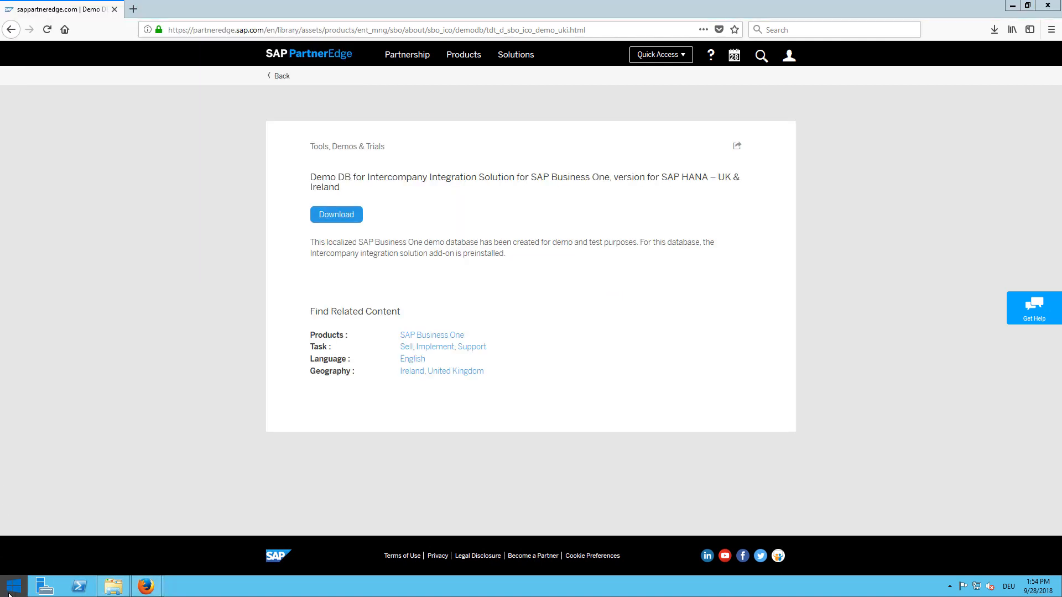
Step: Launch Remote Desktop Connection, connect to sid-hdb, and accept the certificate warning
{"action": "left_click", "coordinate": [9, 593]}
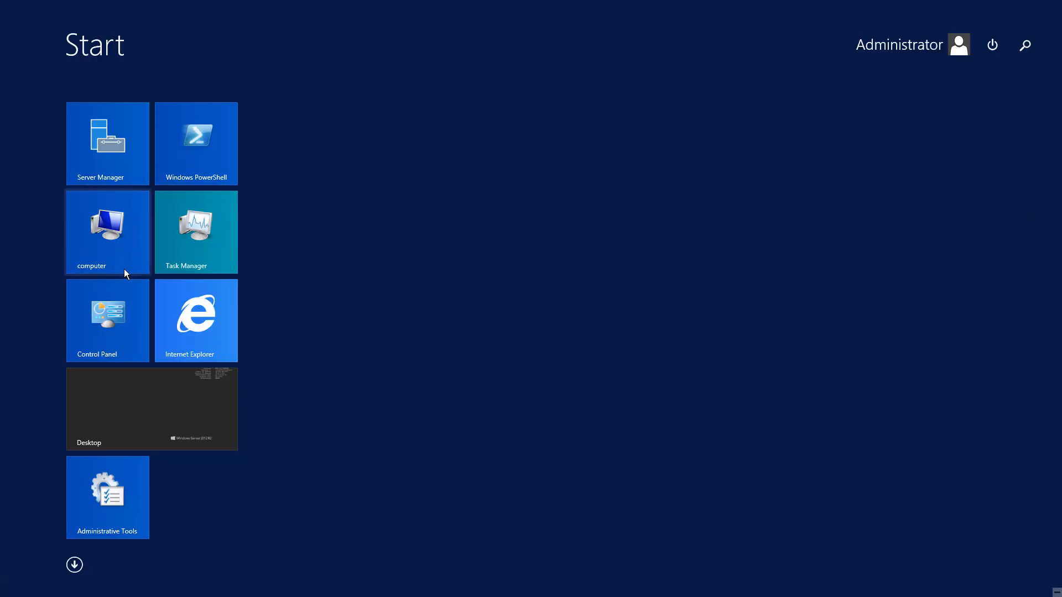
{"action": "type", "text": "remote Desktop Connection"}
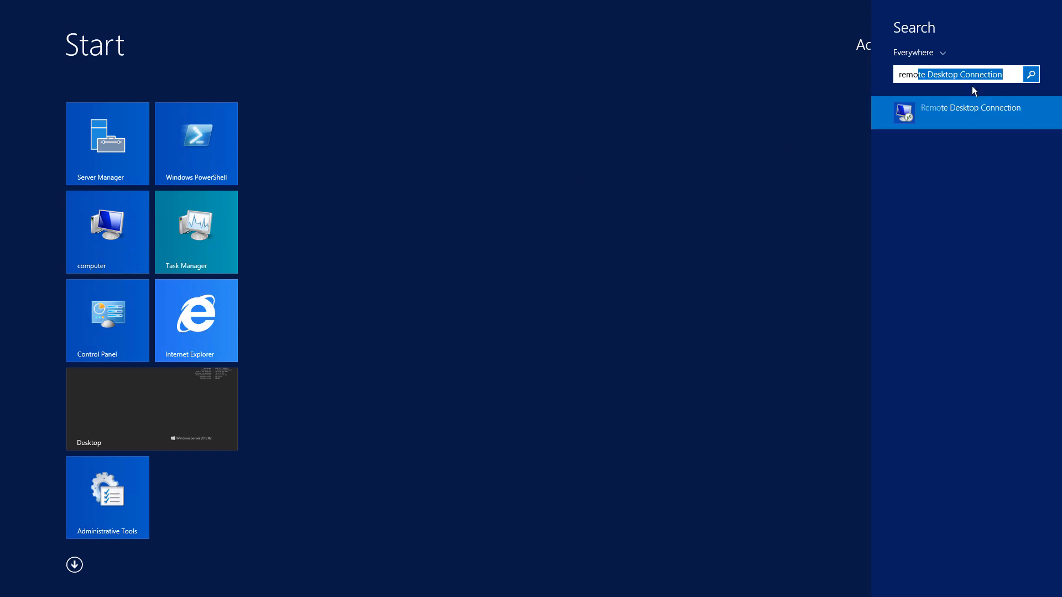
{"action": "left_click", "coordinate": [952, 111]}
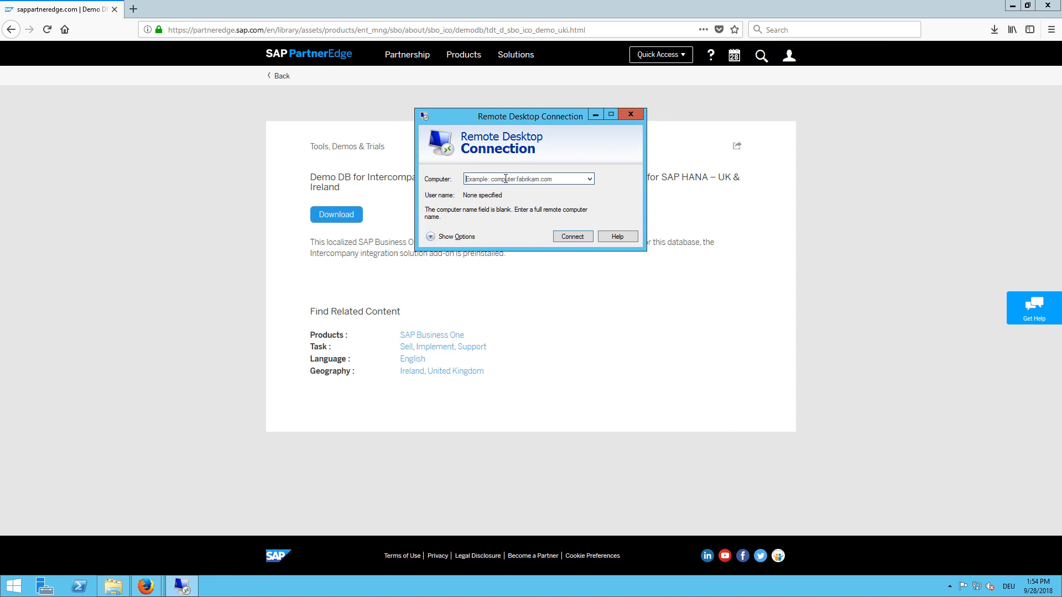
{"action": "type", "text": "sid"}
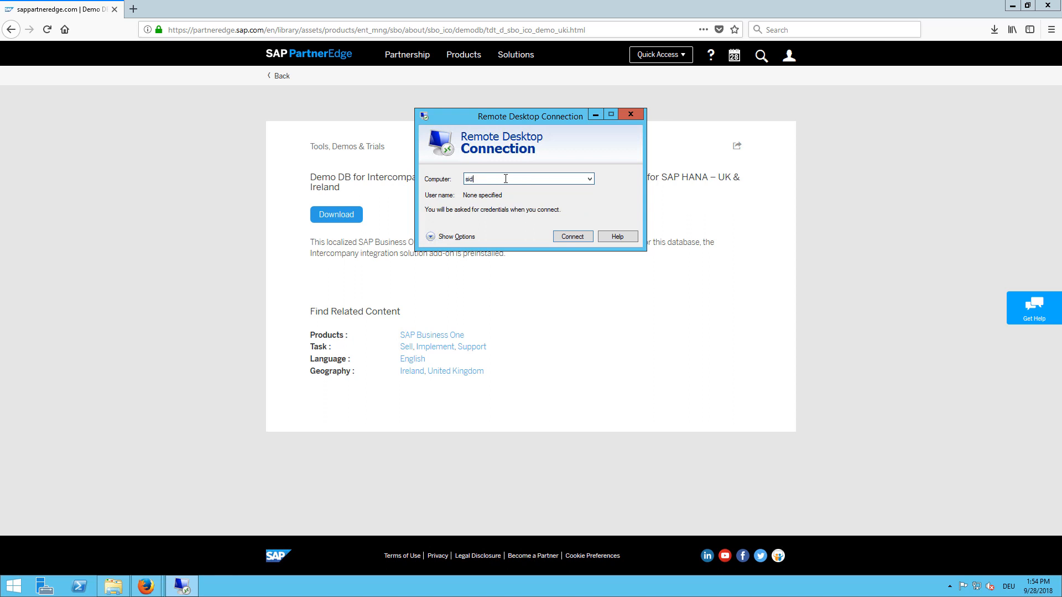
{"action": "type", "text": "-hdb"}
{"action": "key", "text": "Return"}
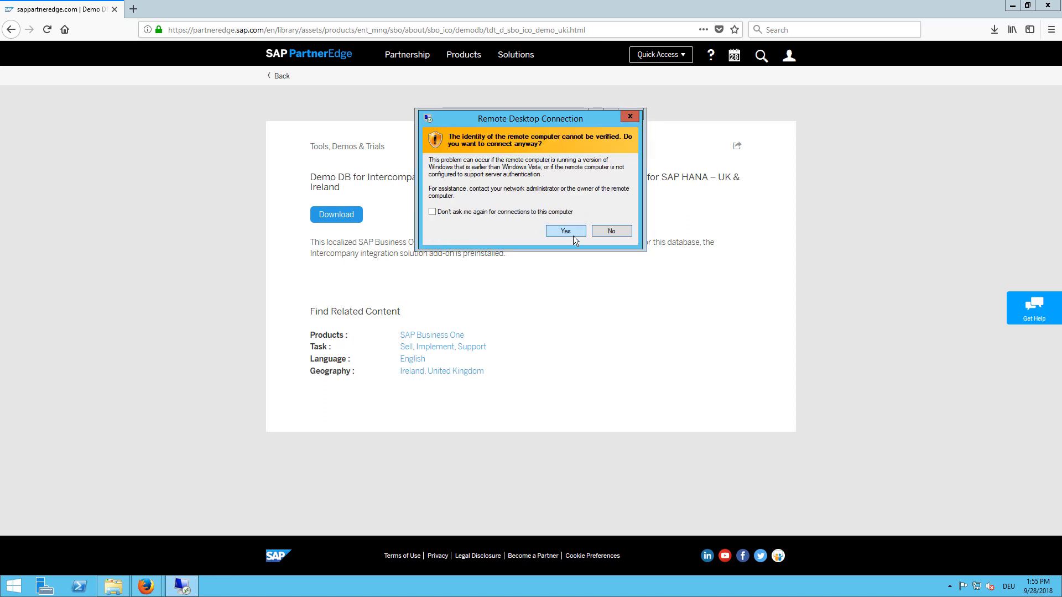
{"action": "left_click", "coordinate": [566, 231]}
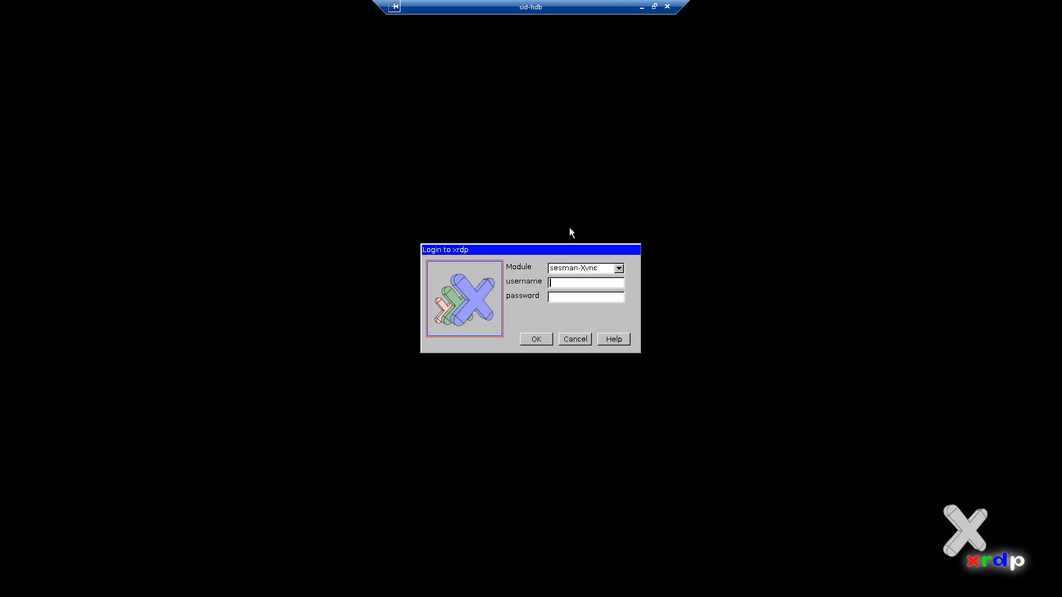
Step: Log in to sid-hdb over xrdp as root and open the Home folder from its desktop
{"action": "type", "text": "rootq"}
{"action": "key", "text": "BackSpace"}
{"action": "type", "text": "********"}
{"action": "key", "text": "Return"}
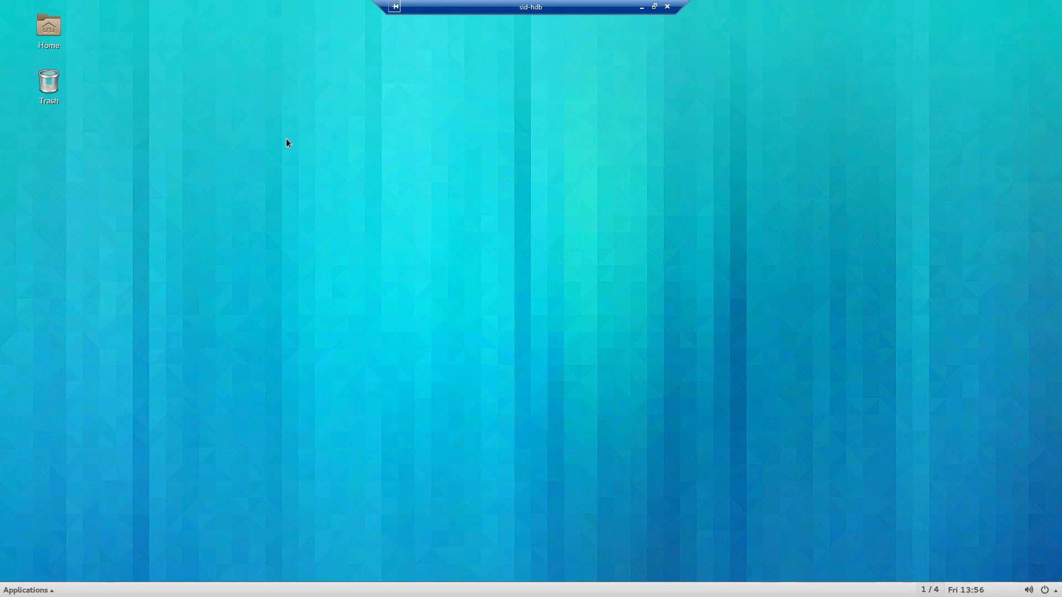
{"action": "double_click", "coordinate": [58, 33]}
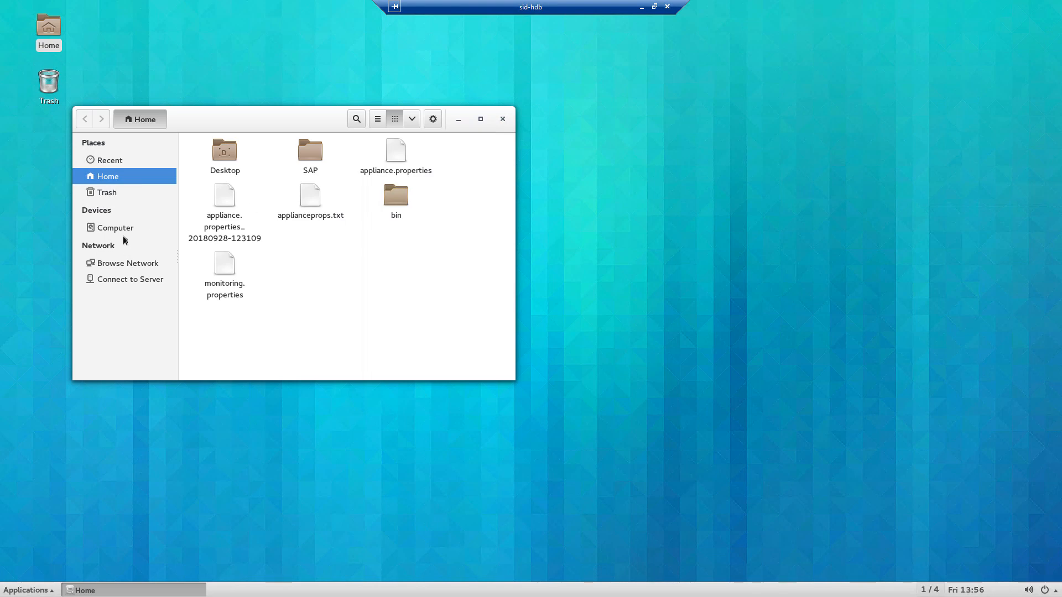
Step: In /usr/sap/SAPBusinessOne/B1_SHF, extract the demo database zip in place and select the new SBODEMOGB folder
{"action": "left_click", "coordinate": [124, 228]}
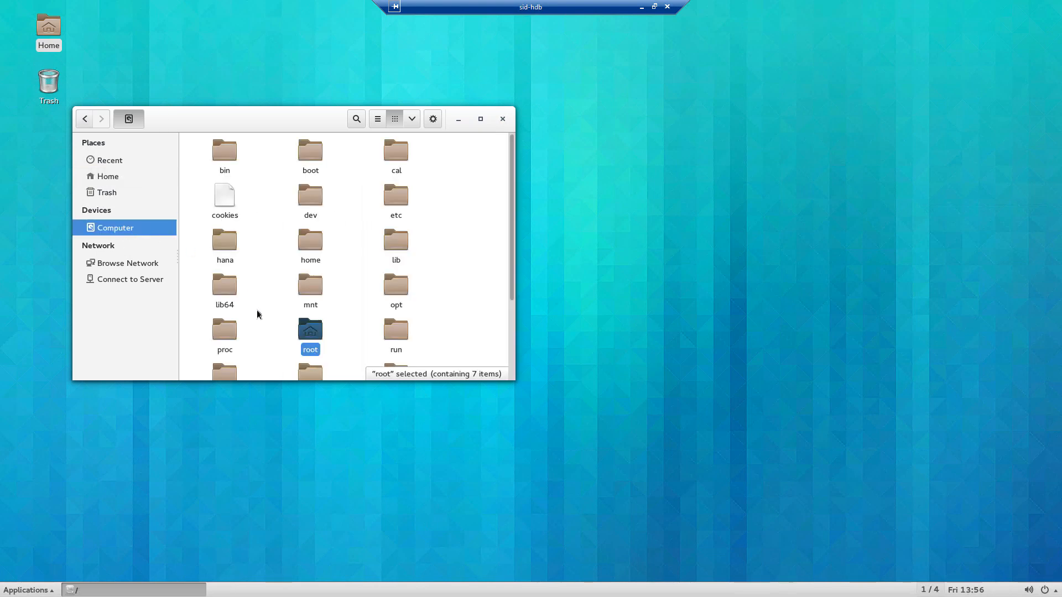
{"action": "scroll", "coordinate": [257, 311], "scroll_direction": "down", "scroll_amount": 3}
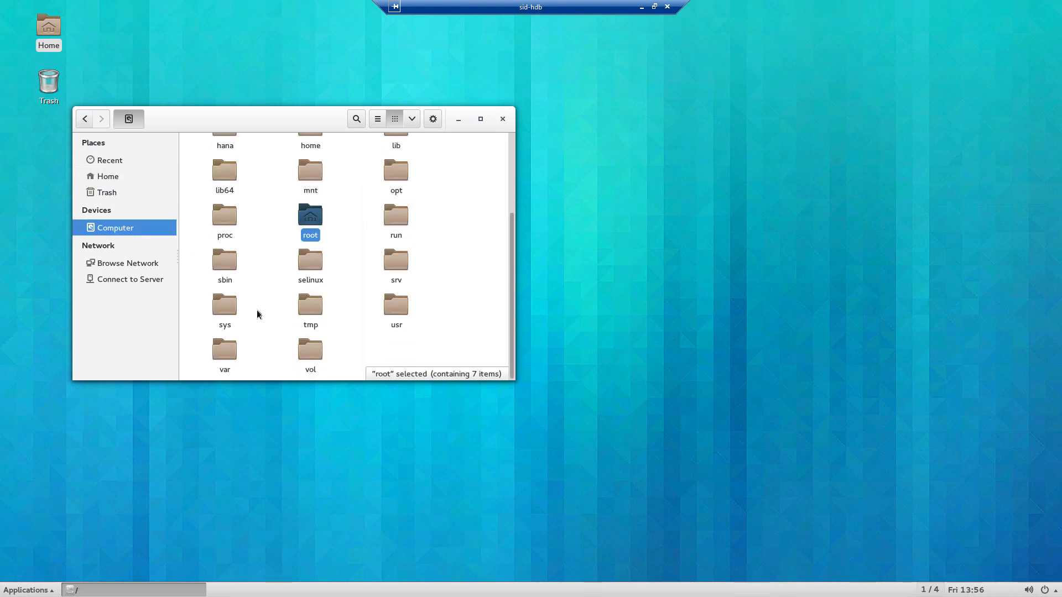
{"action": "double_click", "coordinate": [391, 308]}
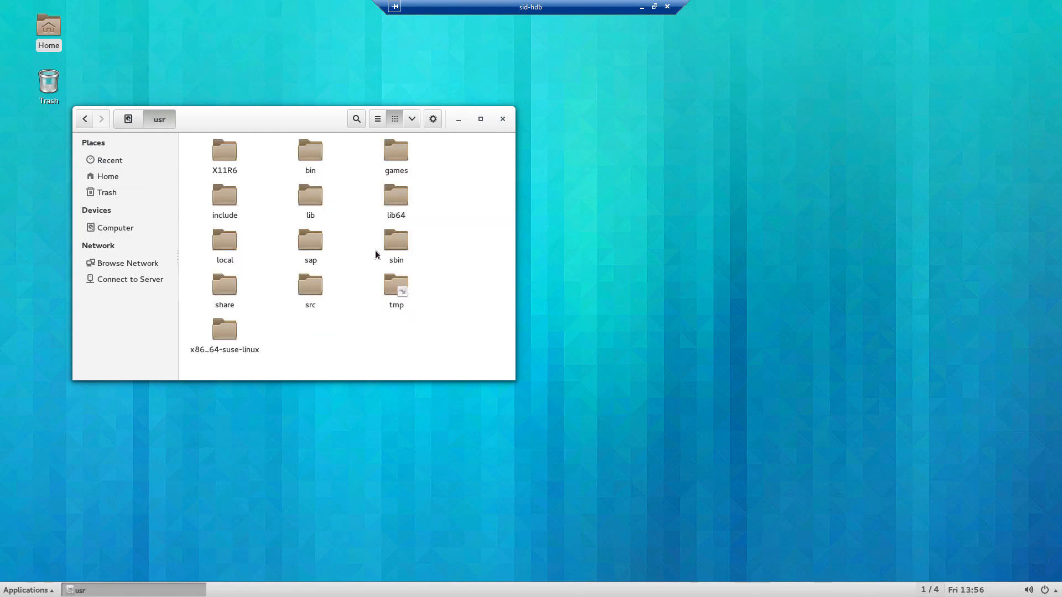
{"action": "double_click", "coordinate": [318, 237]}
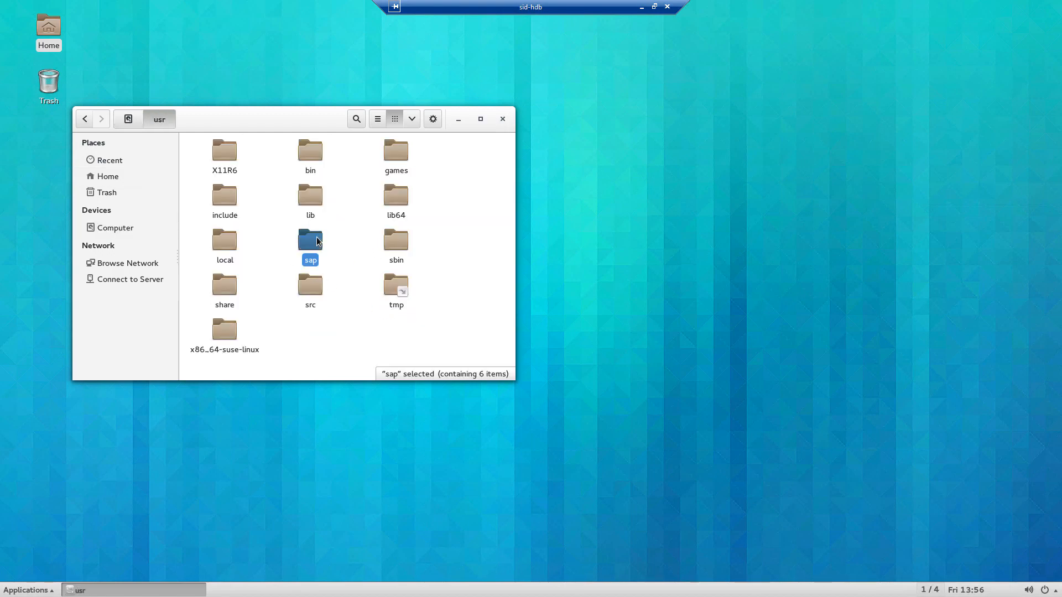
{"action": "double_click", "coordinate": [318, 166]}
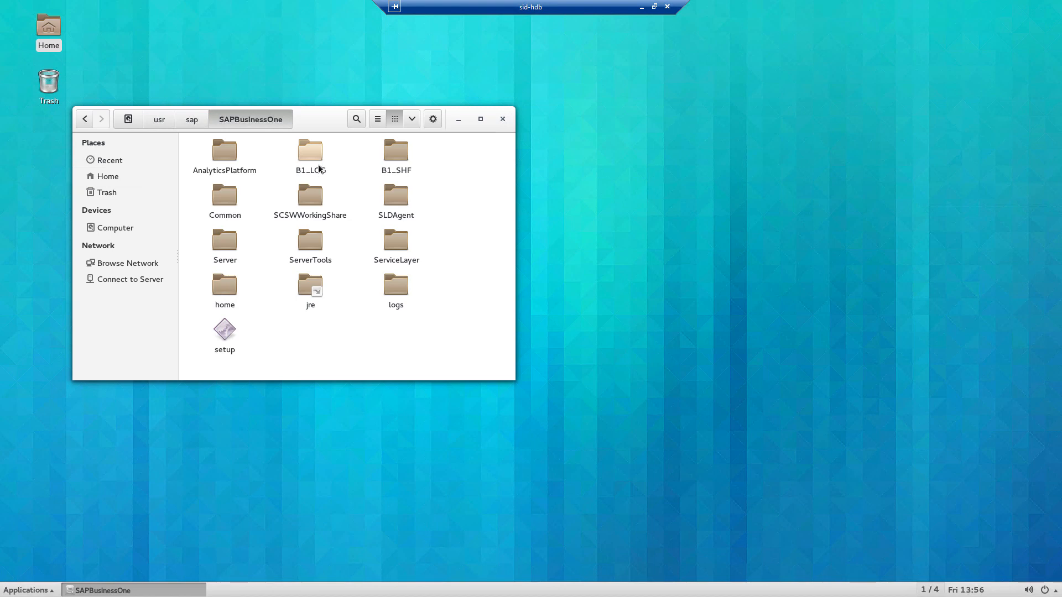
{"action": "double_click", "coordinate": [385, 166]}
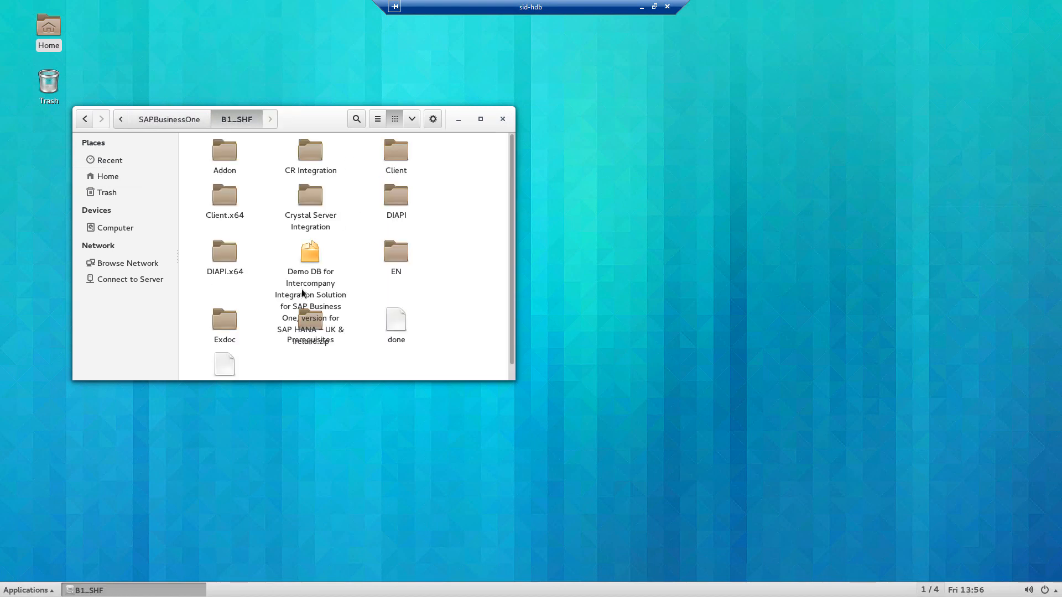
{"action": "right_click", "coordinate": [310, 263]}
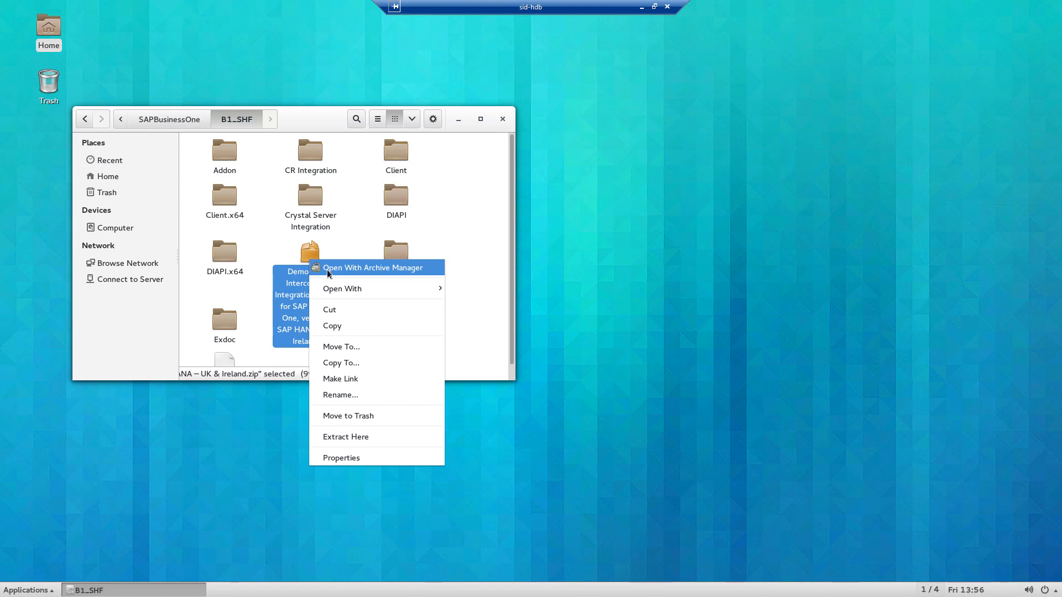
{"action": "left_click", "coordinate": [333, 442]}
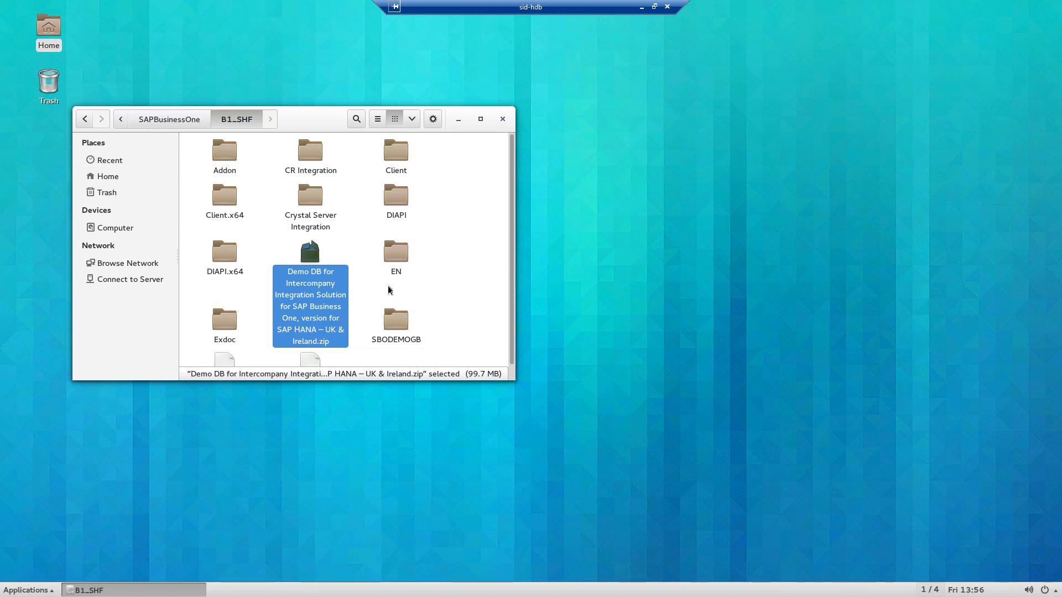
{"action": "left_click", "coordinate": [400, 318]}
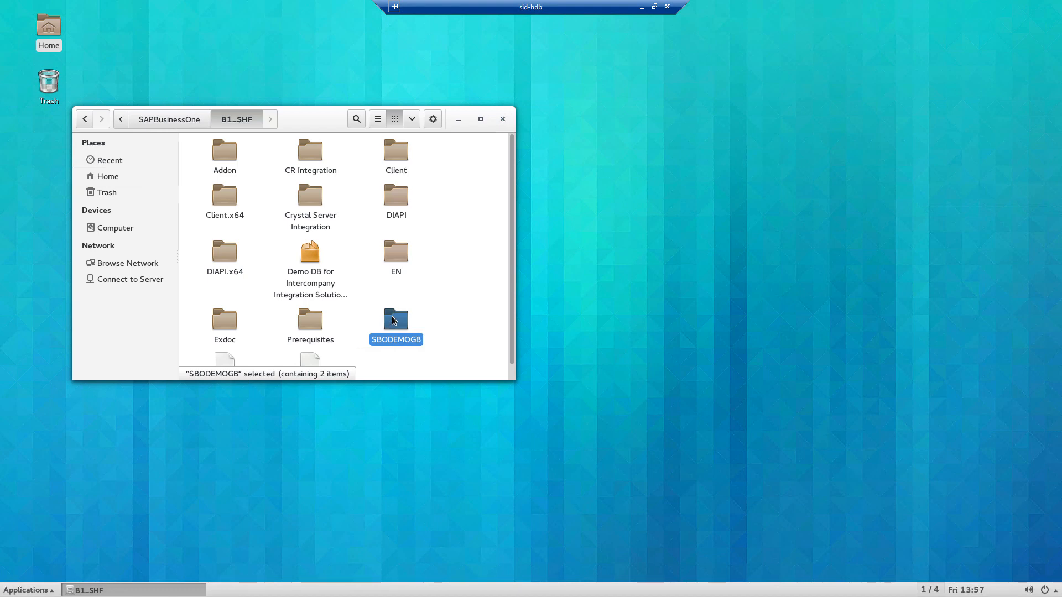
Step: Cut the SBODEMOGB folder and navigate to the top-level /home folder
{"action": "right_click", "coordinate": [392, 318]}
{"action": "left_click", "coordinate": [406, 363]}
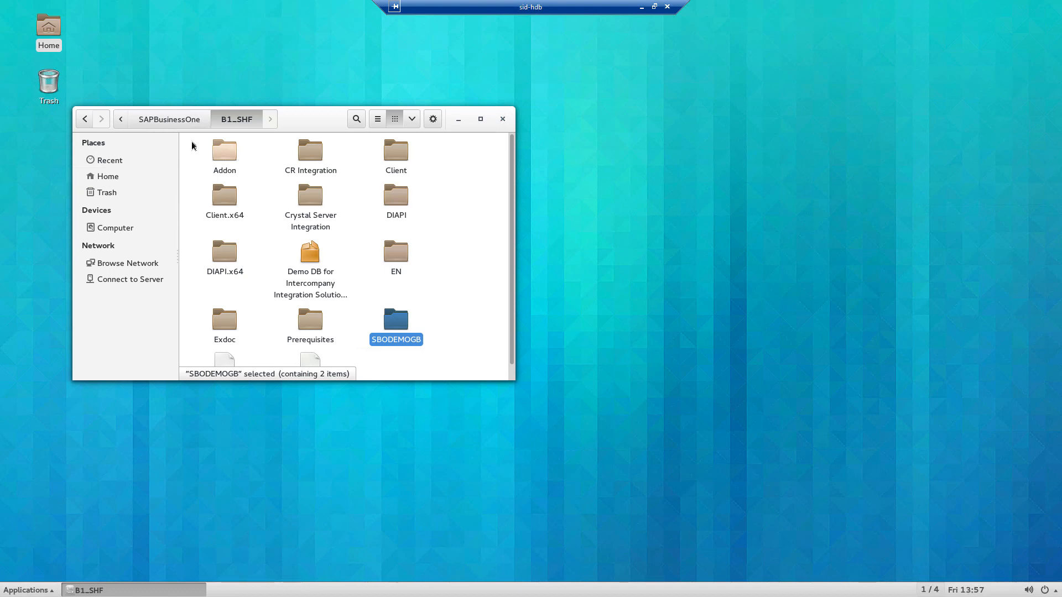
{"action": "left_click", "coordinate": [120, 120]}
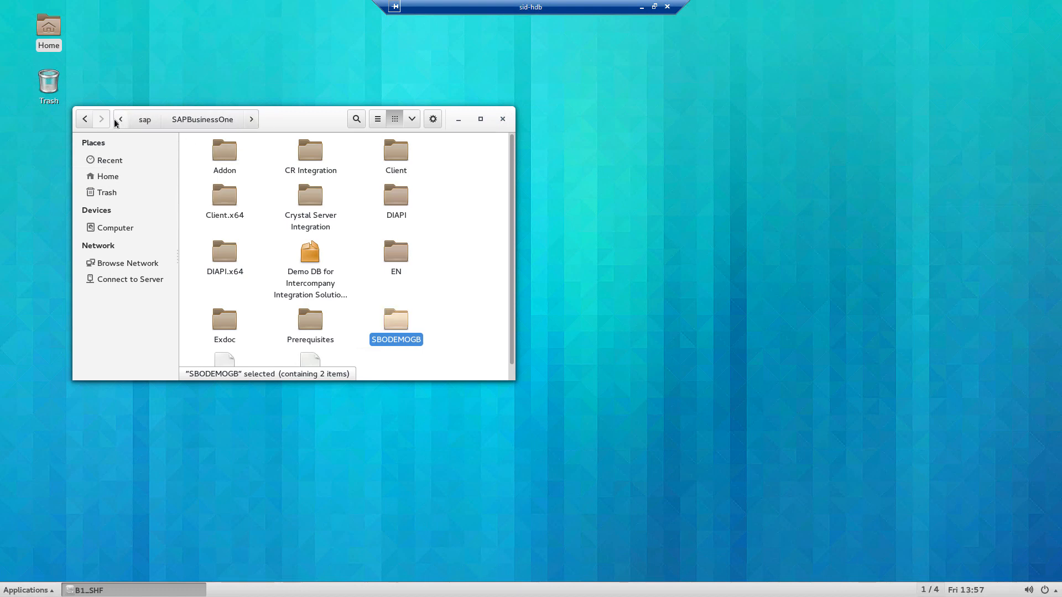
{"action": "left_click", "coordinate": [115, 123]}
{"action": "left_click", "coordinate": [115, 123]}
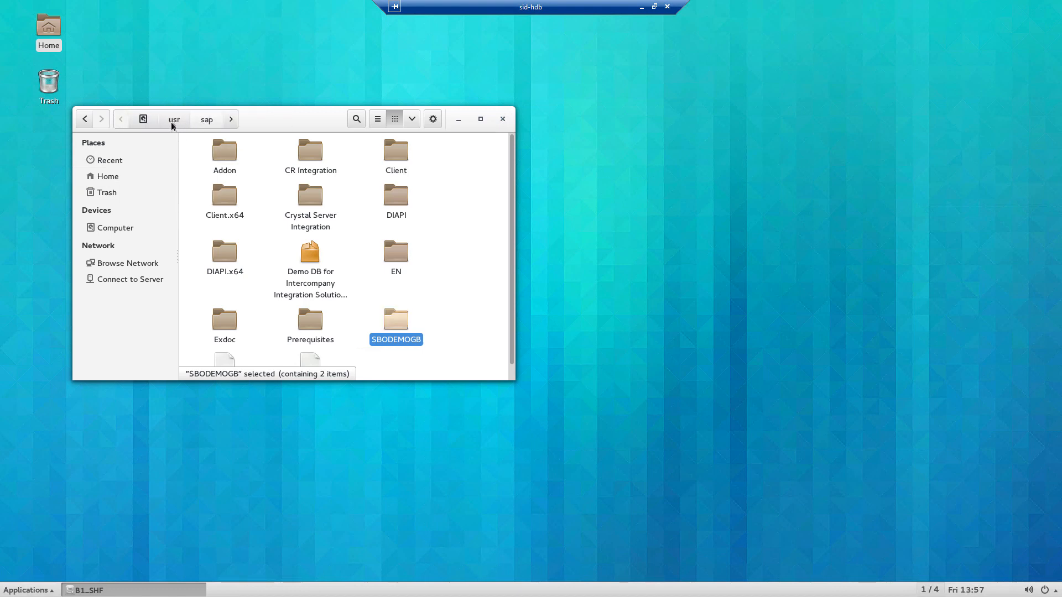
{"action": "left_click", "coordinate": [143, 119]}
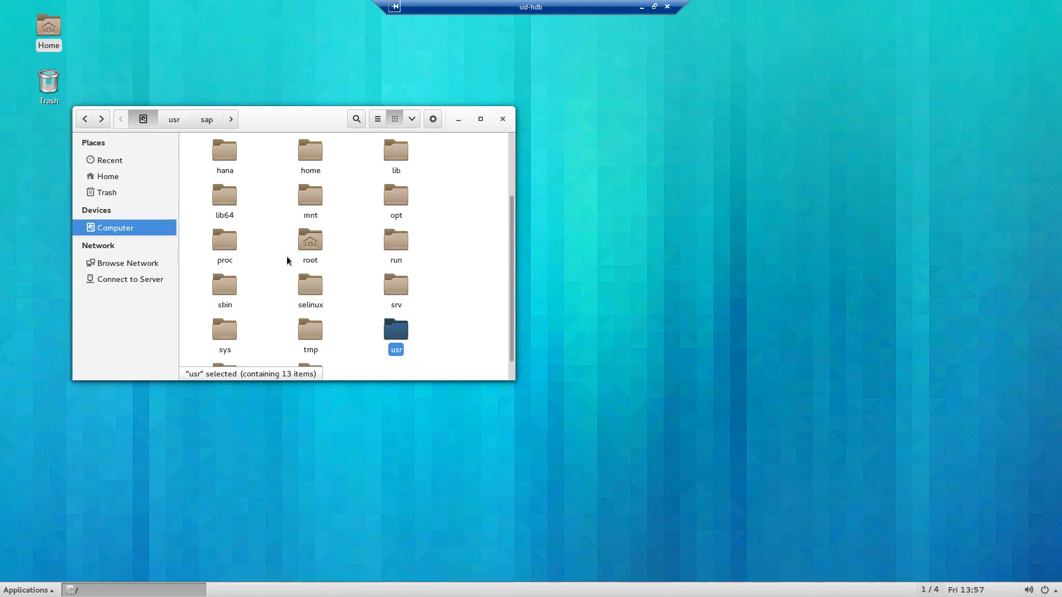
{"action": "double_click", "coordinate": [312, 157]}
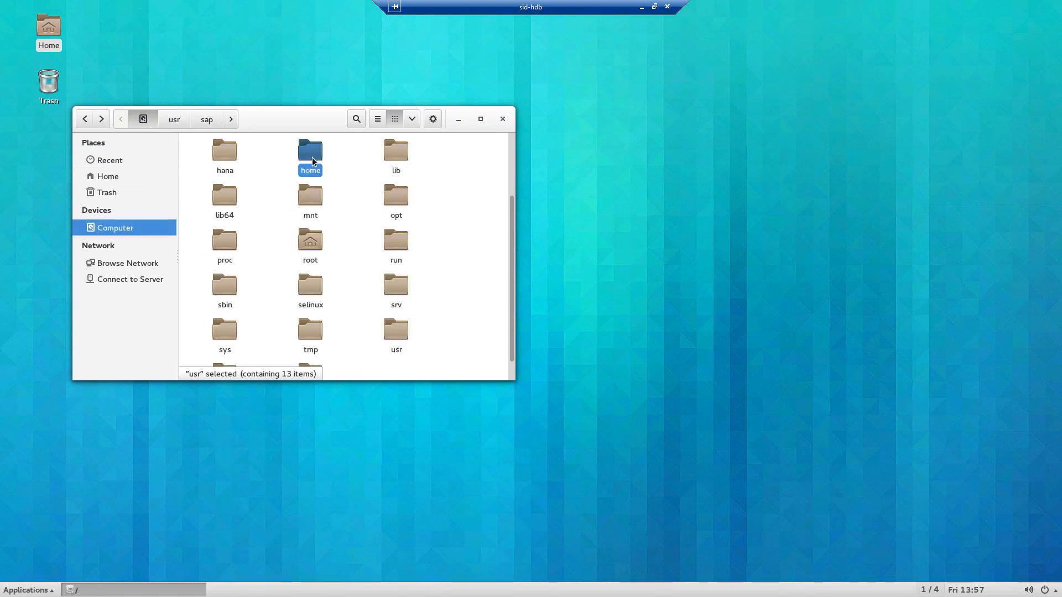
Step: Paste SBODEMOGB into /home, then minimize the sid-hdb remote session
{"action": "right_click", "coordinate": [308, 222]}
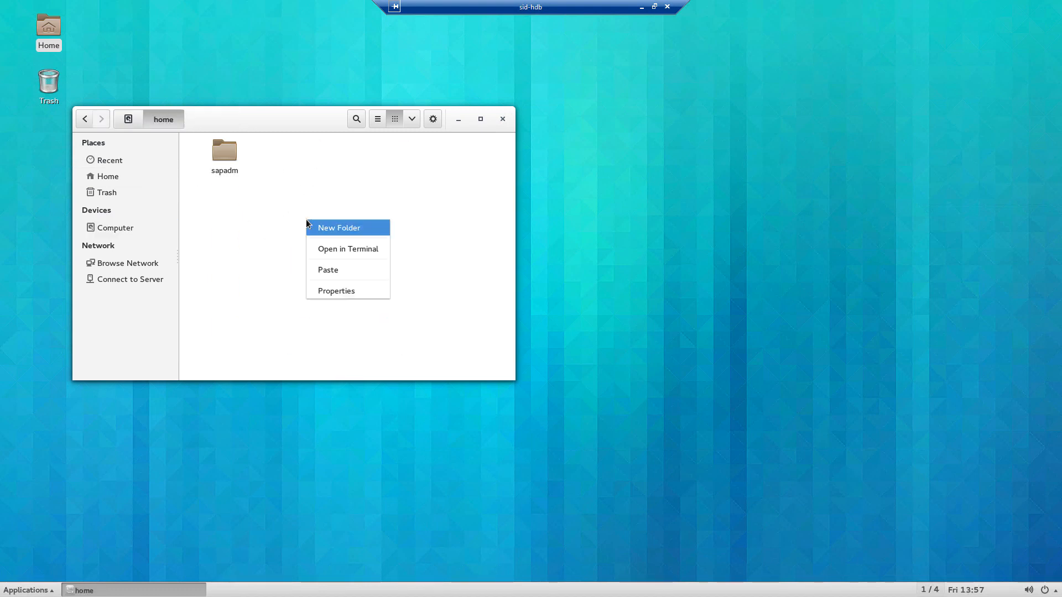
{"action": "left_click", "coordinate": [319, 271]}
{"action": "left_click", "coordinate": [303, 272]}
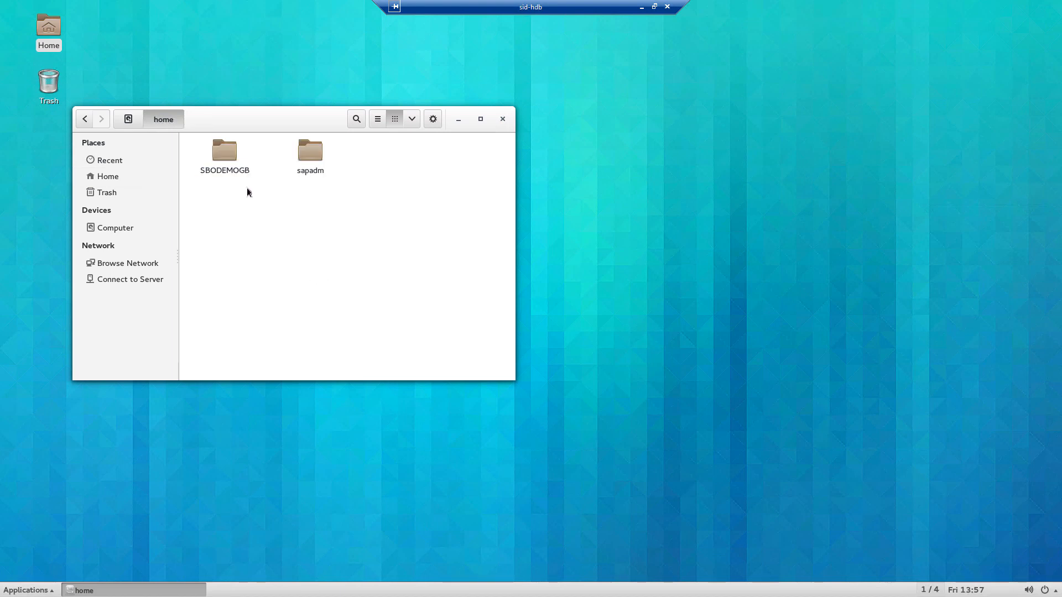
{"action": "left_click", "coordinate": [224, 156]}
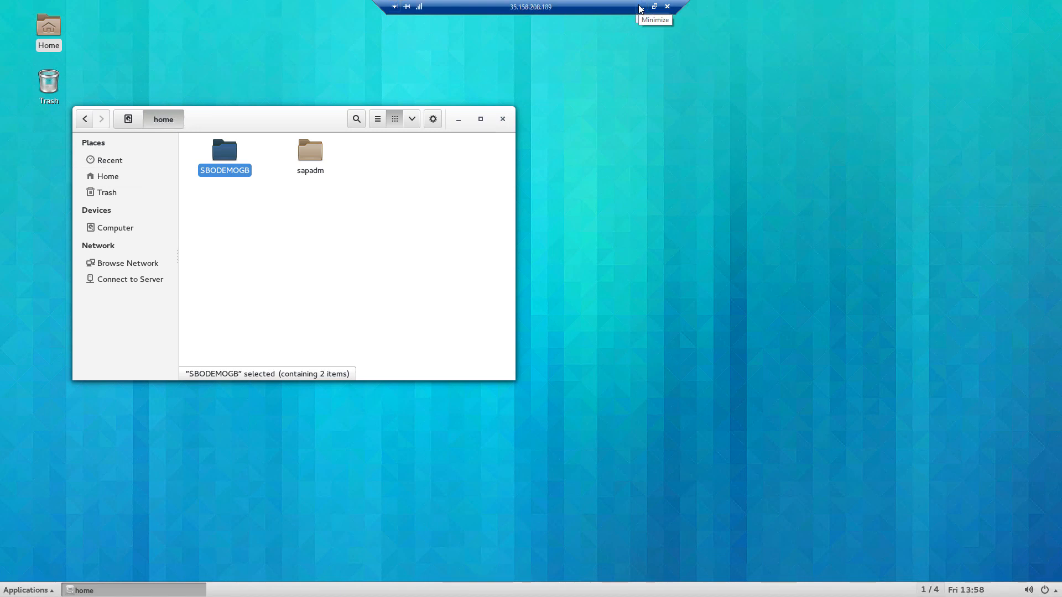
{"action": "left_click_drag", "start_coordinate": [543, 8], "coordinate": [433, 7]}
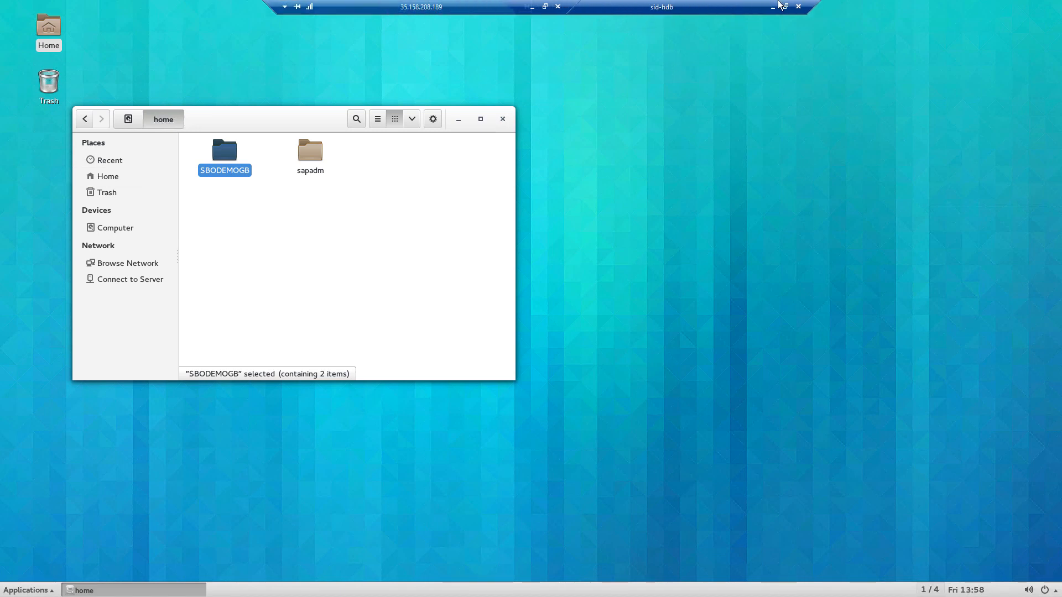
{"action": "left_click", "coordinate": [773, 7]}
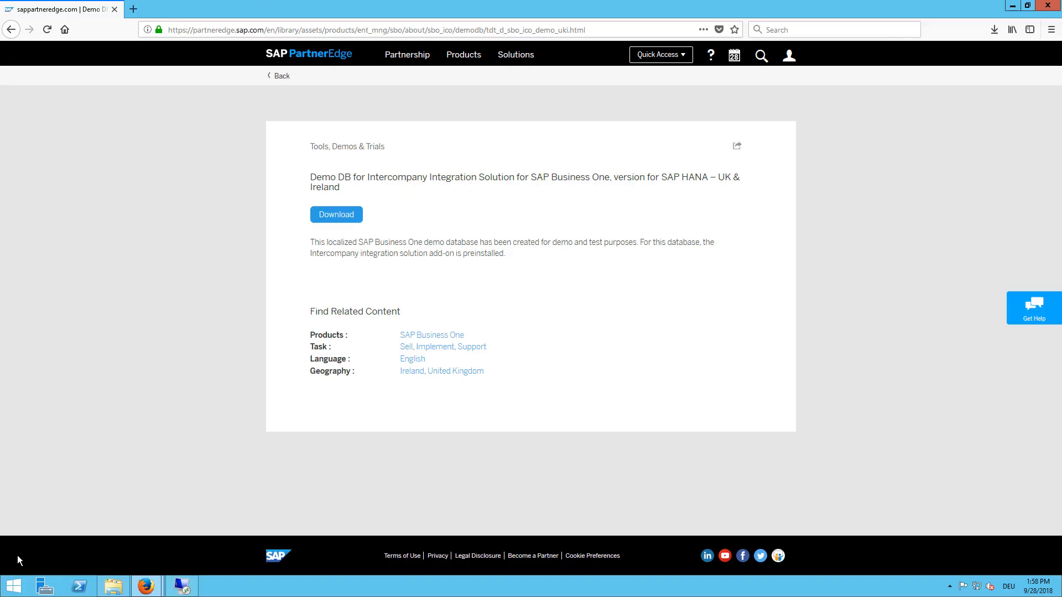
Step: Launch SAP HANA Studio with the default workspace, skip the password hint, and open the Administration Console
{"action": "left_click", "coordinate": [14, 585]}
{"action": "type", "text": "hana Studio"}
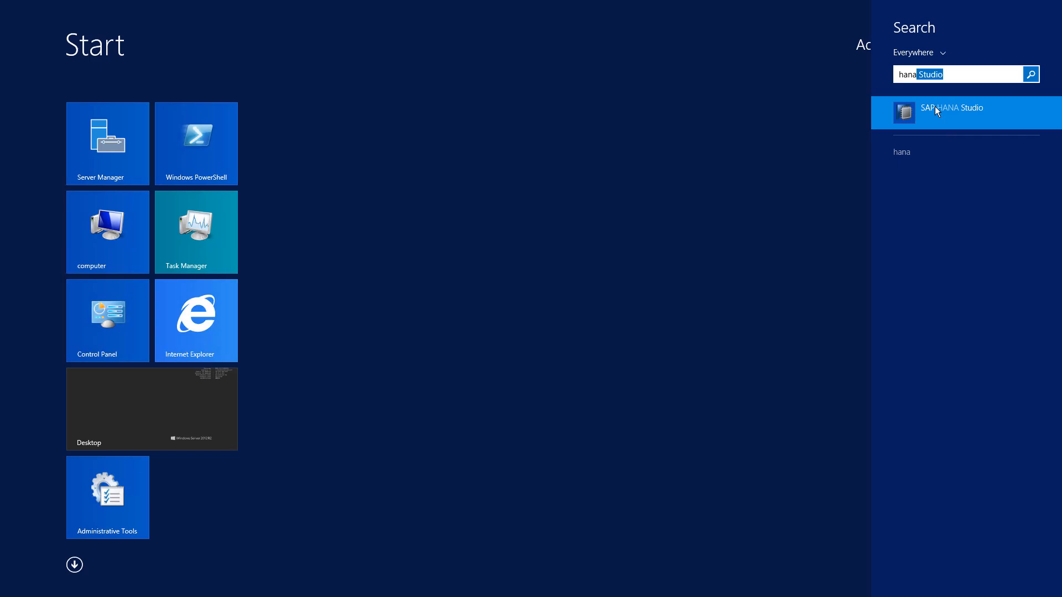
{"action": "left_click", "coordinate": [935, 106]}
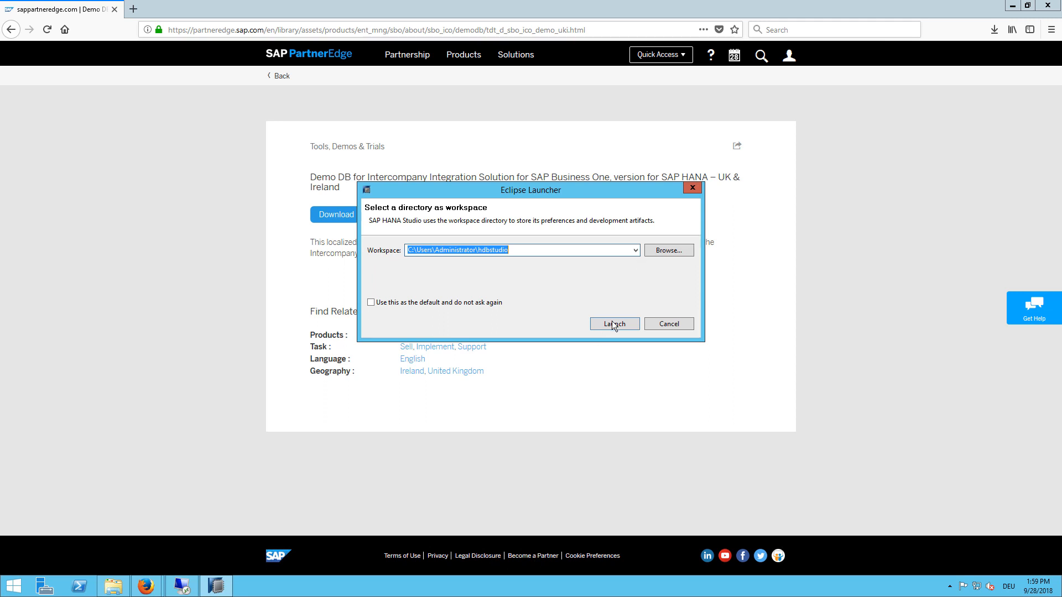
{"action": "left_click", "coordinate": [613, 323]}
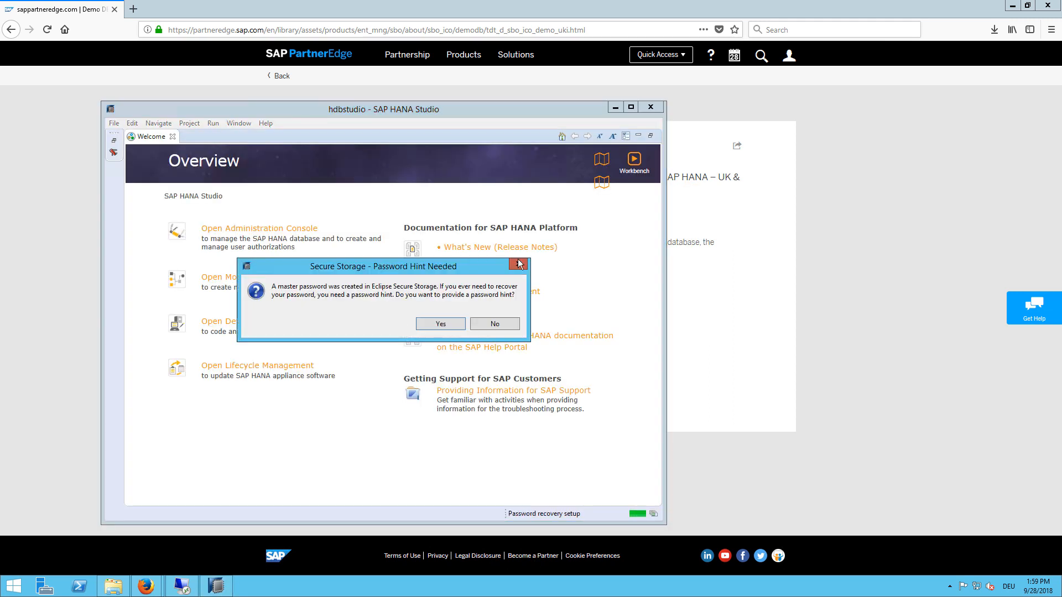
{"action": "left_click", "coordinate": [502, 325]}
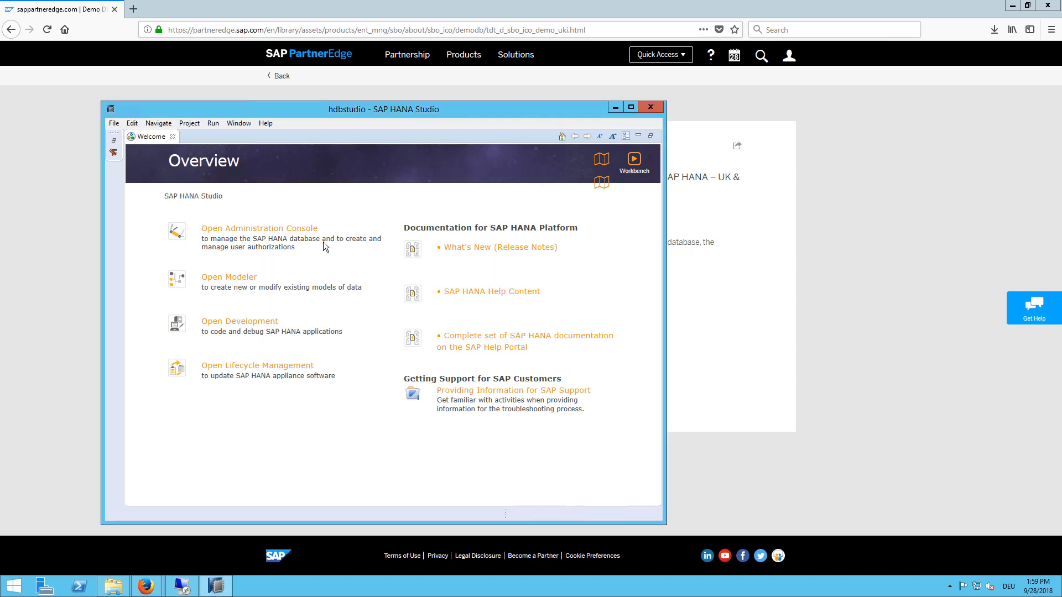
{"action": "left_click", "coordinate": [264, 229]}
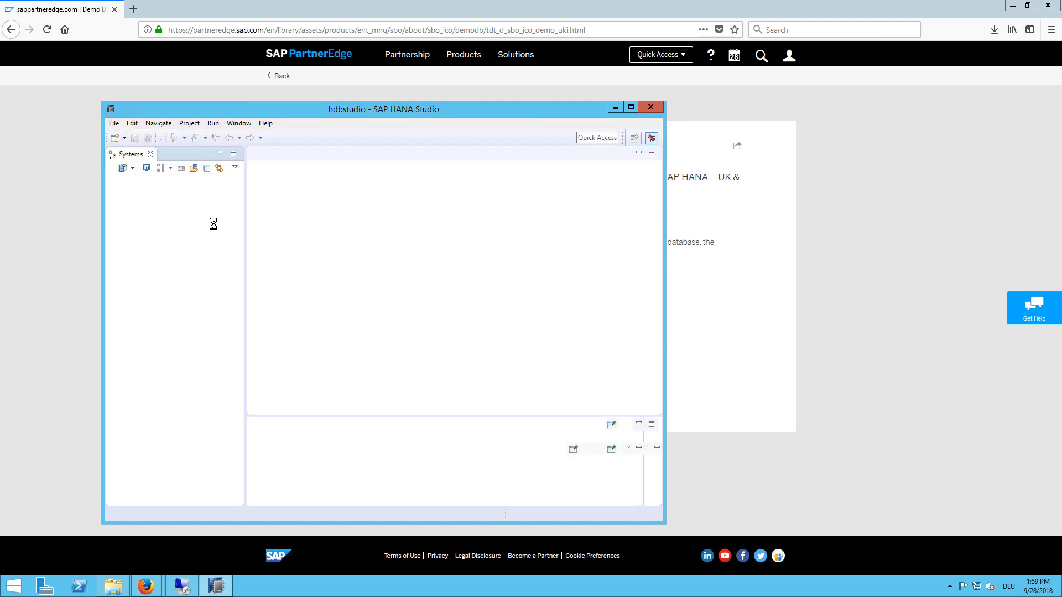
{"action": "right_click", "coordinate": [176, 228]}
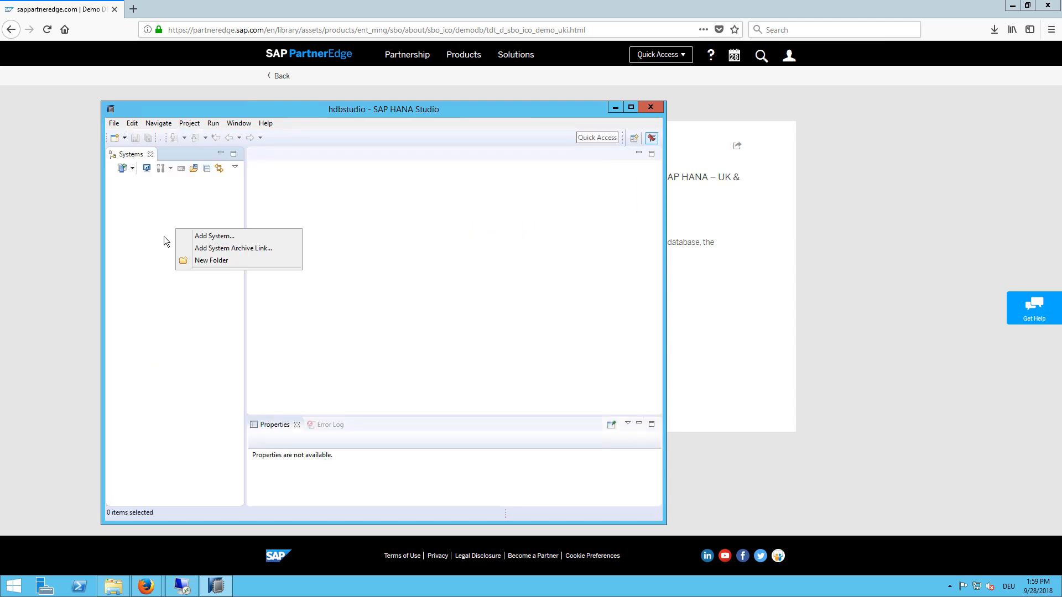
Step: Add HANA system sid-hdb, instance 00, connecting as database user B1ADMIN with its password
{"action": "left_click", "coordinate": [190, 236]}
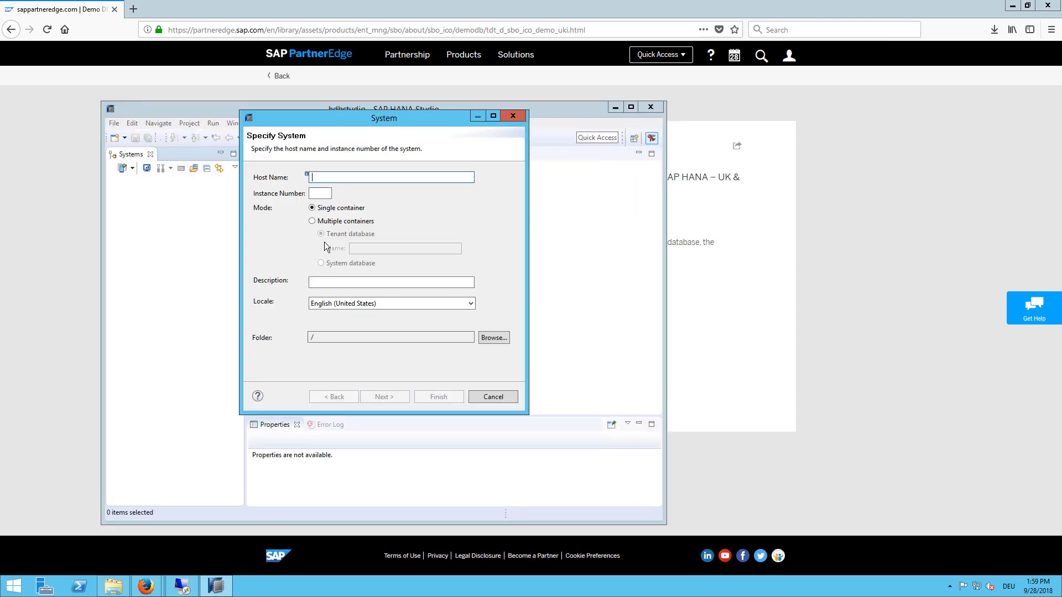
{"action": "type", "text": "sid"}
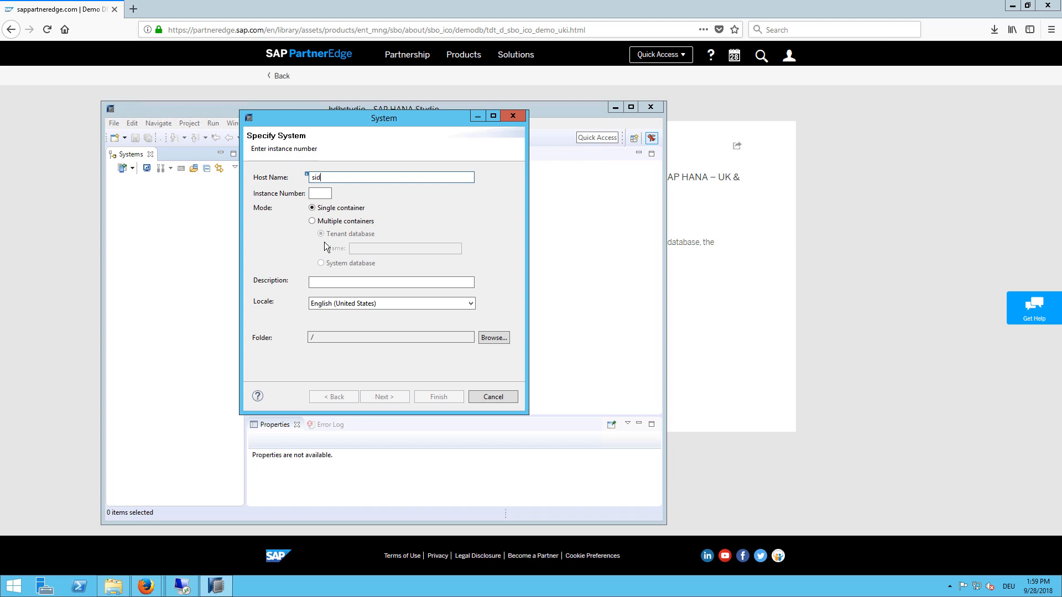
{"action": "type", "text": "-hdb"}
{"action": "key", "text": "Tab"}
{"action": "type", "text": "00"}
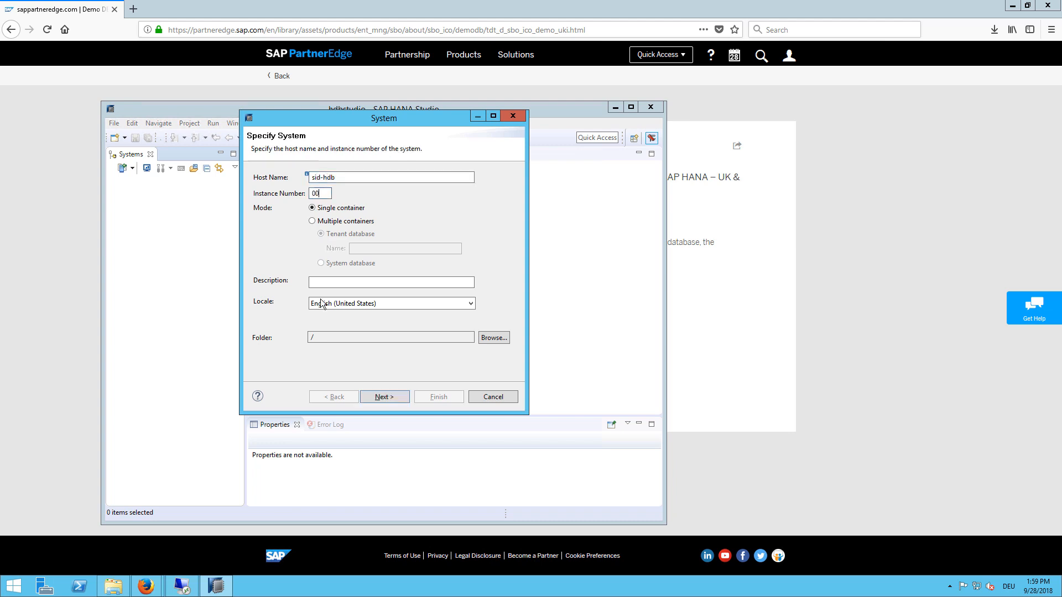
{"action": "left_click", "coordinate": [384, 397]}
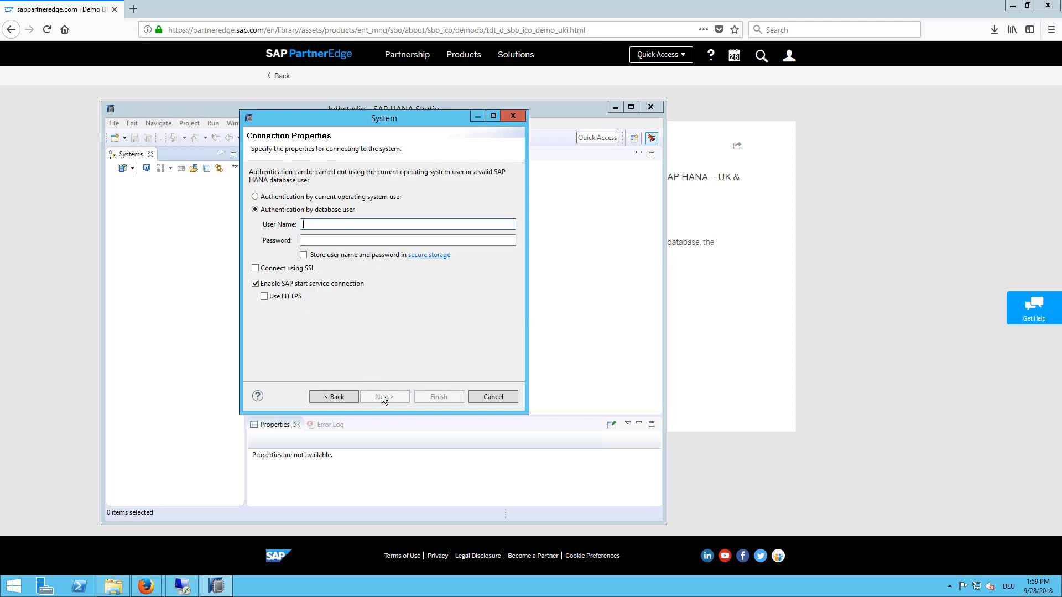
{"action": "type", "text": "B1ADMIN"}
{"action": "key", "text": "Tab"}
{"action": "type", "text": "*******"}
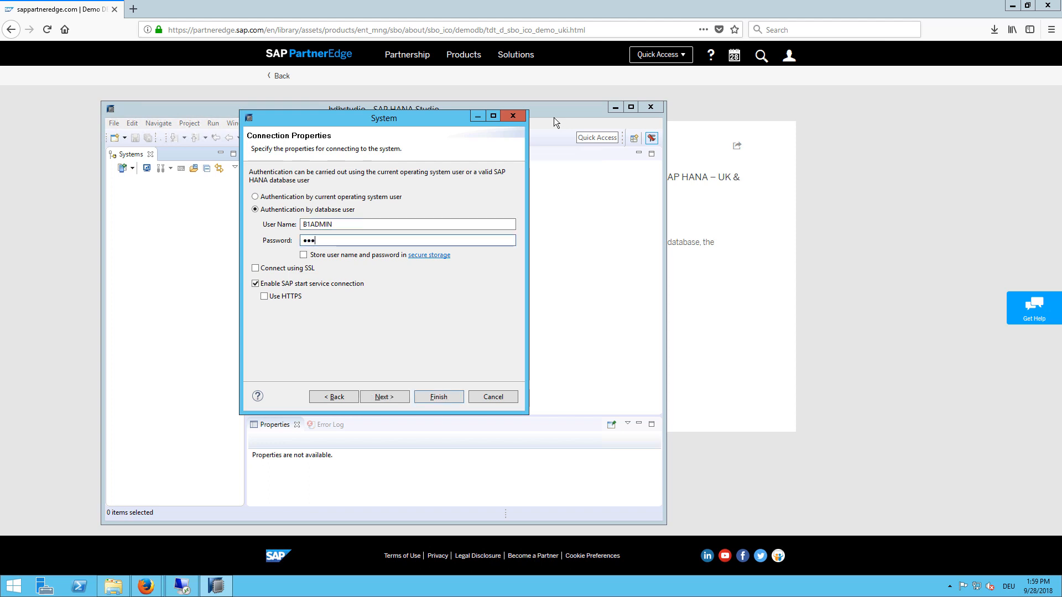
{"action": "key", "text": "Return"}
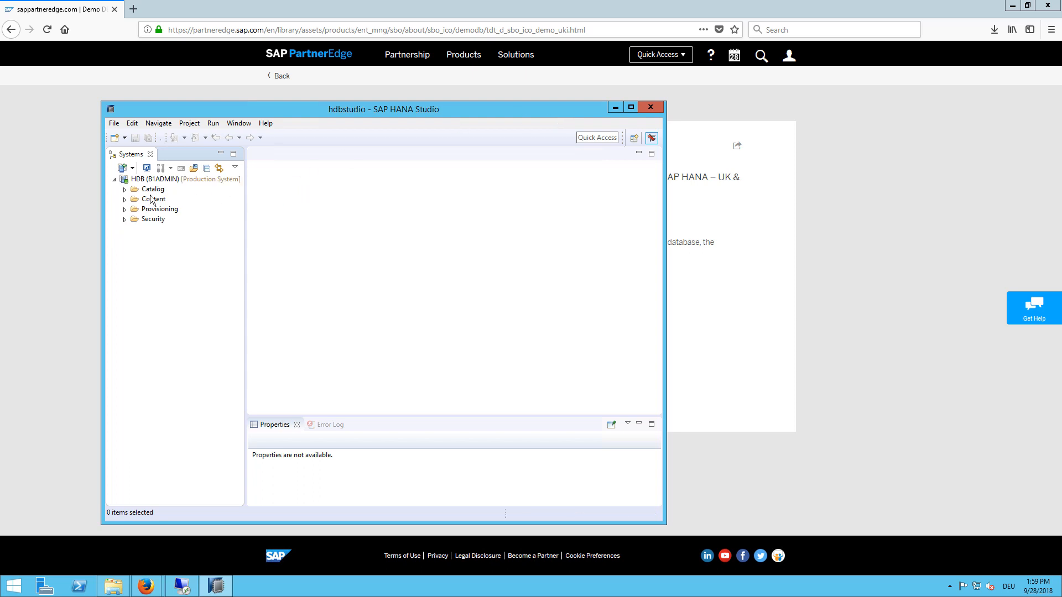
Step: Open an SQL console on HDB and enter IMPORT SBODEMOGB."*" FROM '/home/SBODEMOGB' WITH IGNORE EXISTING THREADS 5
{"action": "right_click", "coordinate": [132, 183]}
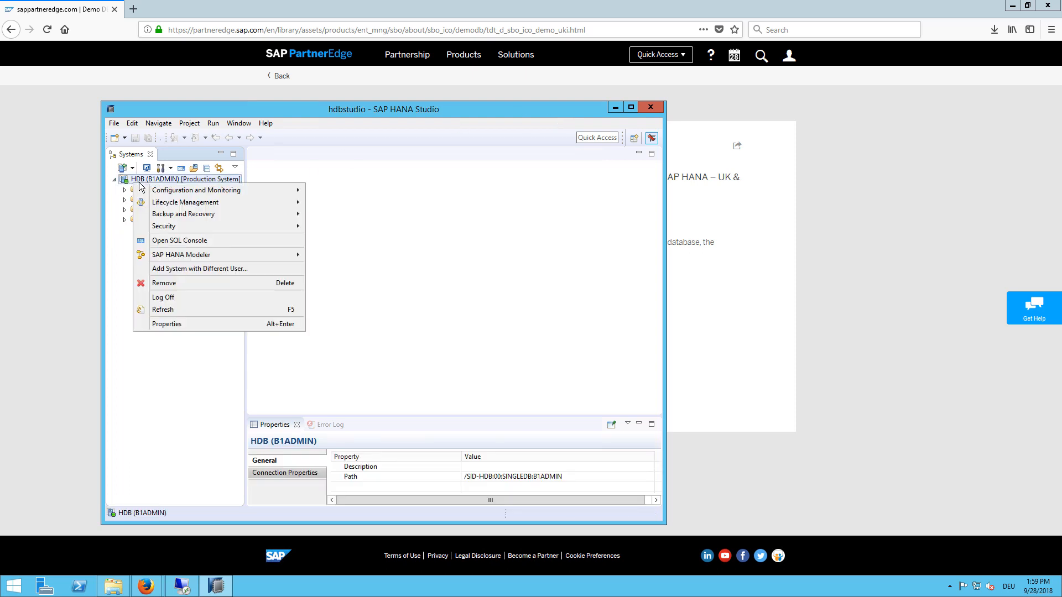
{"action": "left_click", "coordinate": [153, 244]}
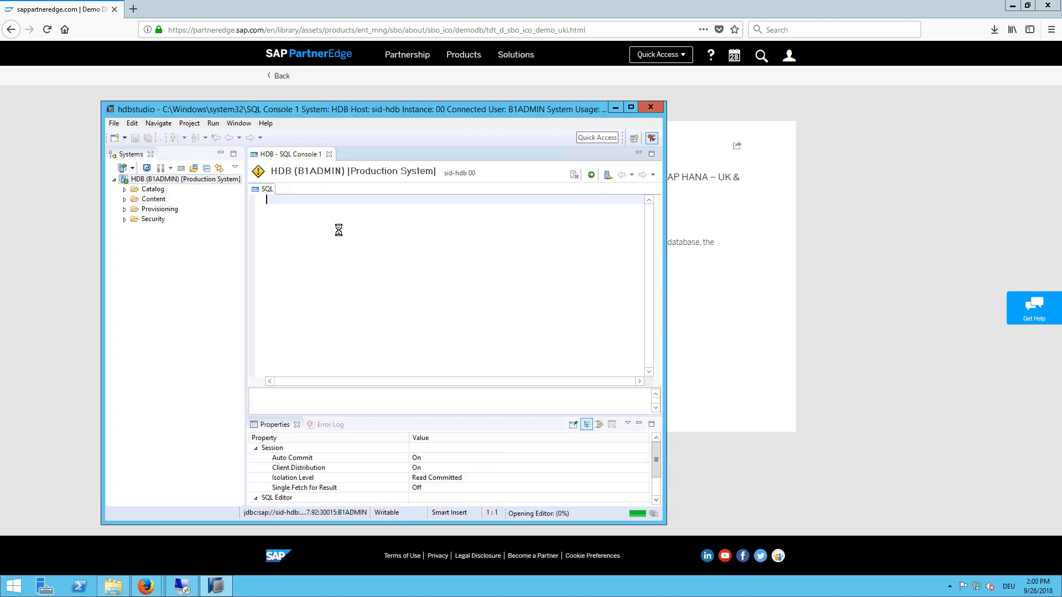
{"action": "type", "text": "port "}
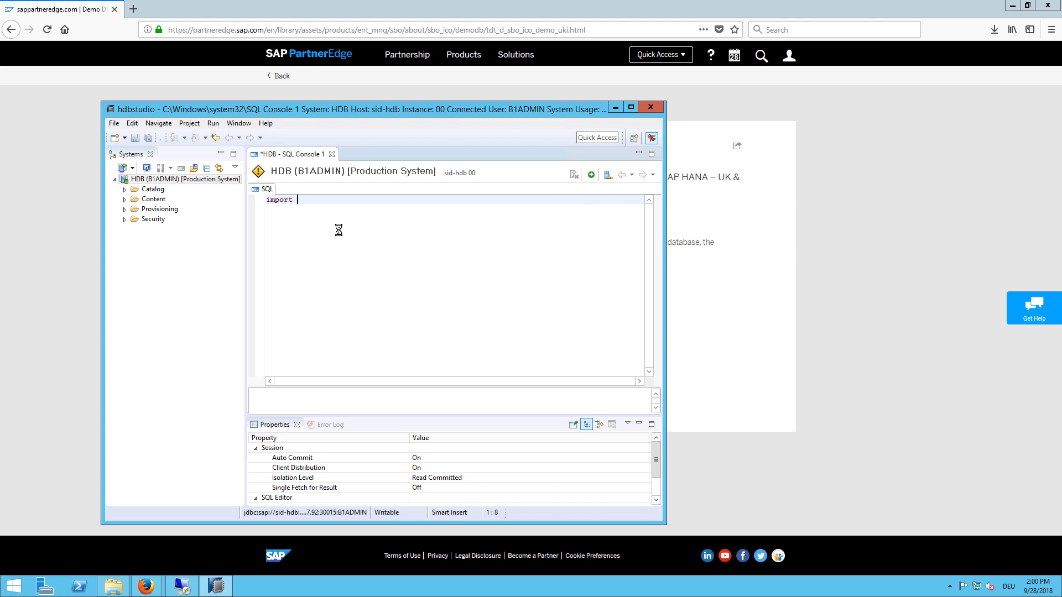
{"action": "type", "text": "SBODEMOGB.\"*\" from '/home/SBODEMO"}
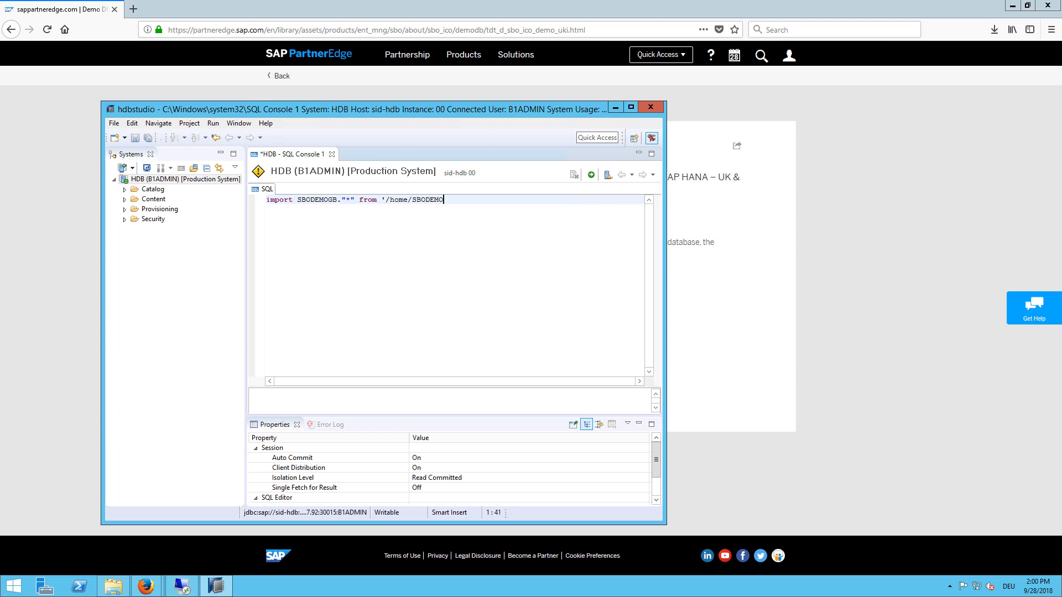
{"action": "type", "text": "GB' with ignore existing thread"}
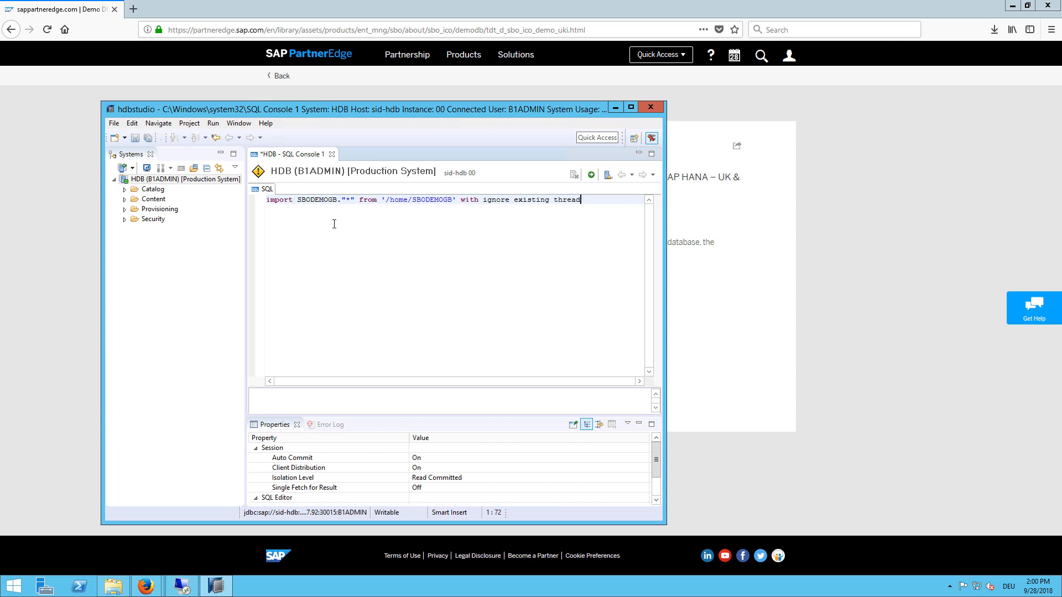
{"action": "type", "text": "s 5"}
Step: Execute the import on the production system and read the resulting 'No read permission' error
{"action": "left_click", "coordinate": [591, 176]}
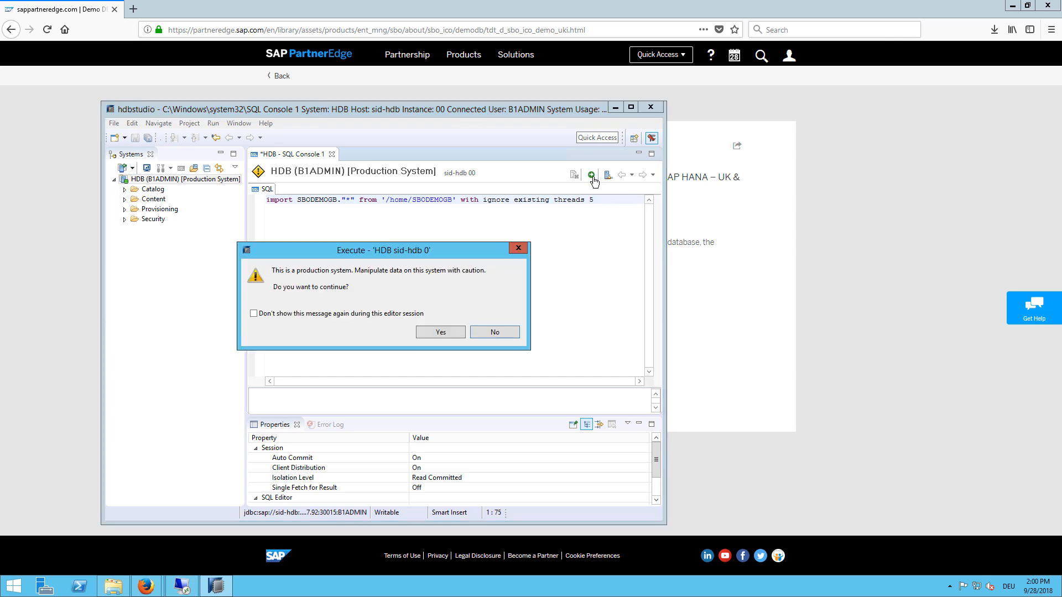
{"action": "left_click", "coordinate": [437, 332]}
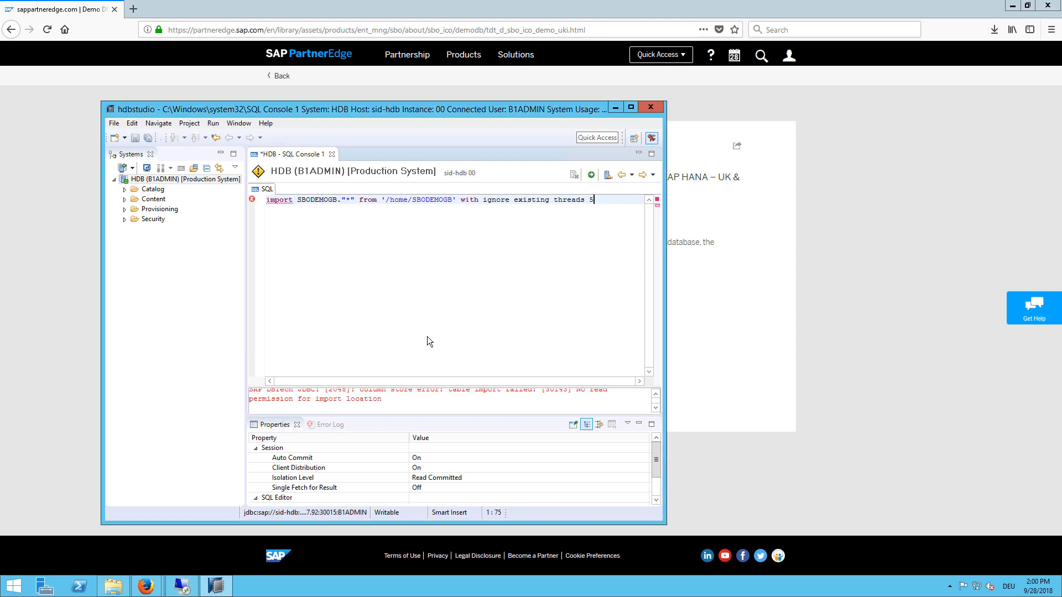
{"action": "double_click", "coordinate": [632, 110]}
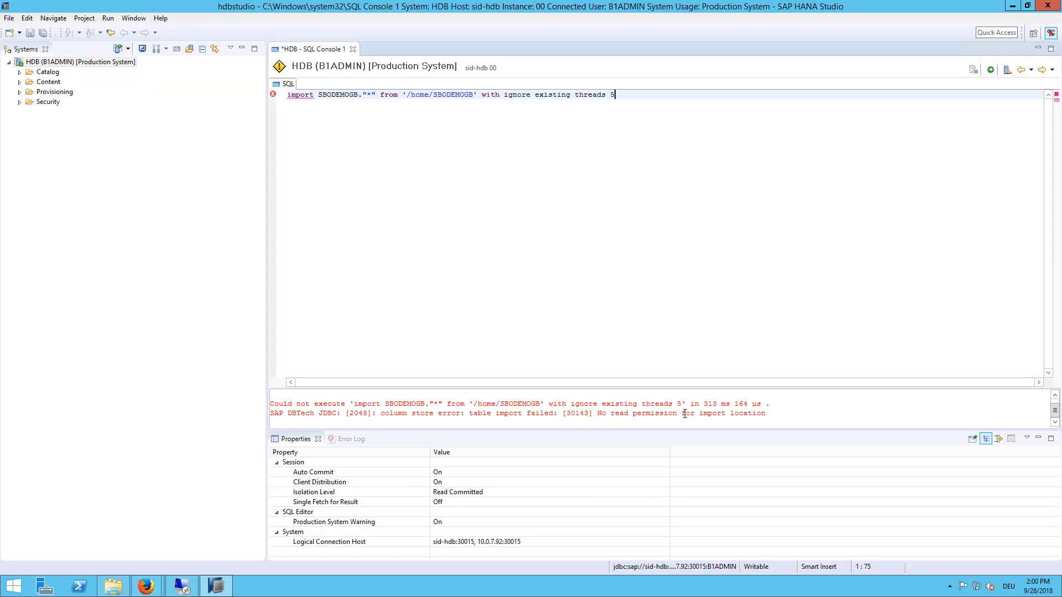
{"action": "left_click_drag", "start_coordinate": [598, 413], "coordinate": [682, 414]}
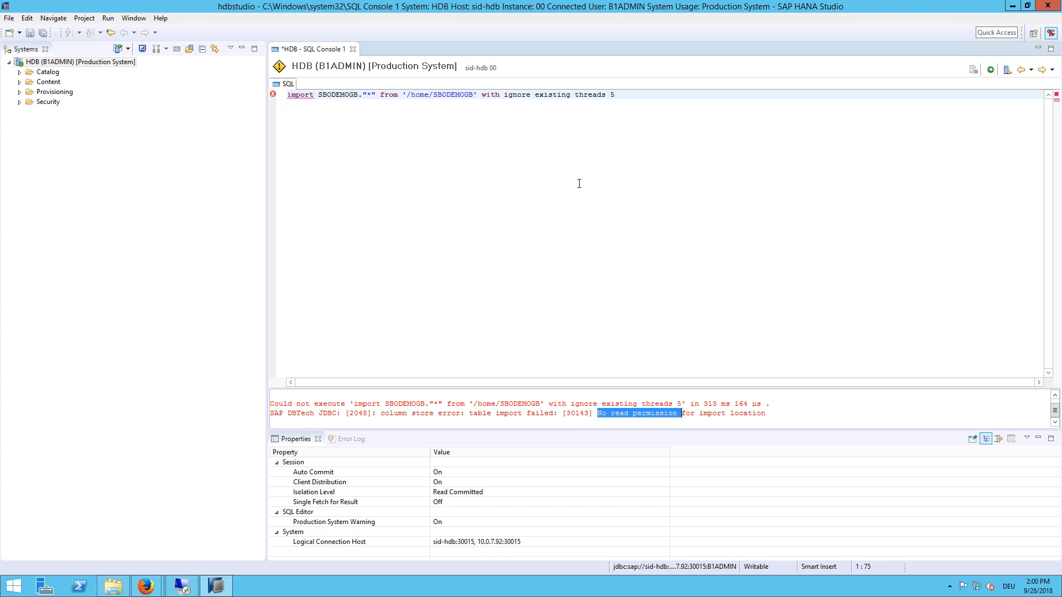
{"action": "left_click", "coordinate": [581, 141]}
{"action": "left_click", "coordinate": [182, 586]}
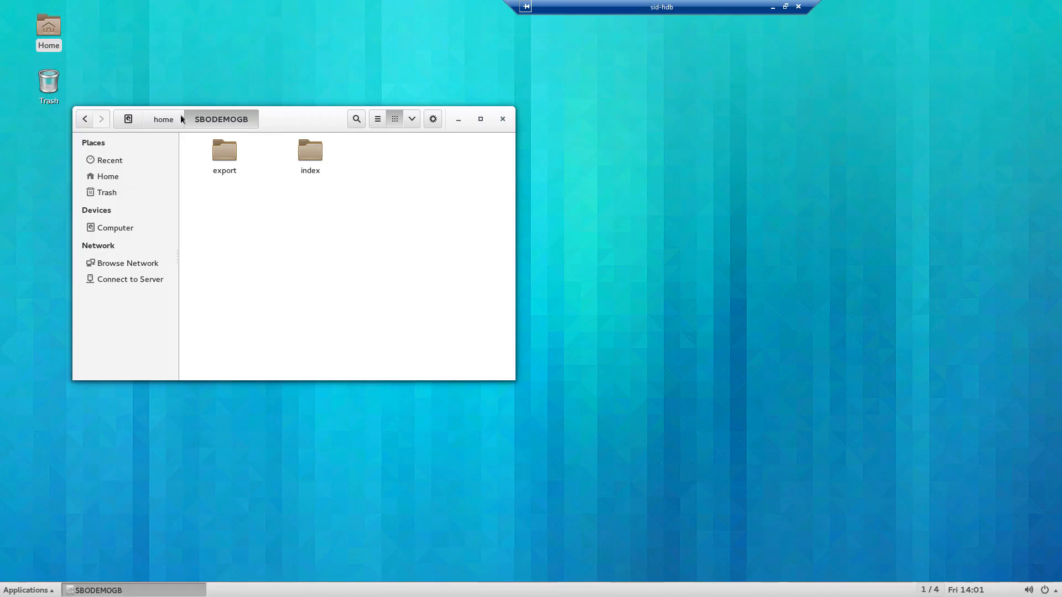
Step: Open a terminal in the /home folder from GNOME Files
{"action": "left_click", "coordinate": [164, 119]}
{"action": "left_click", "coordinate": [261, 264]}
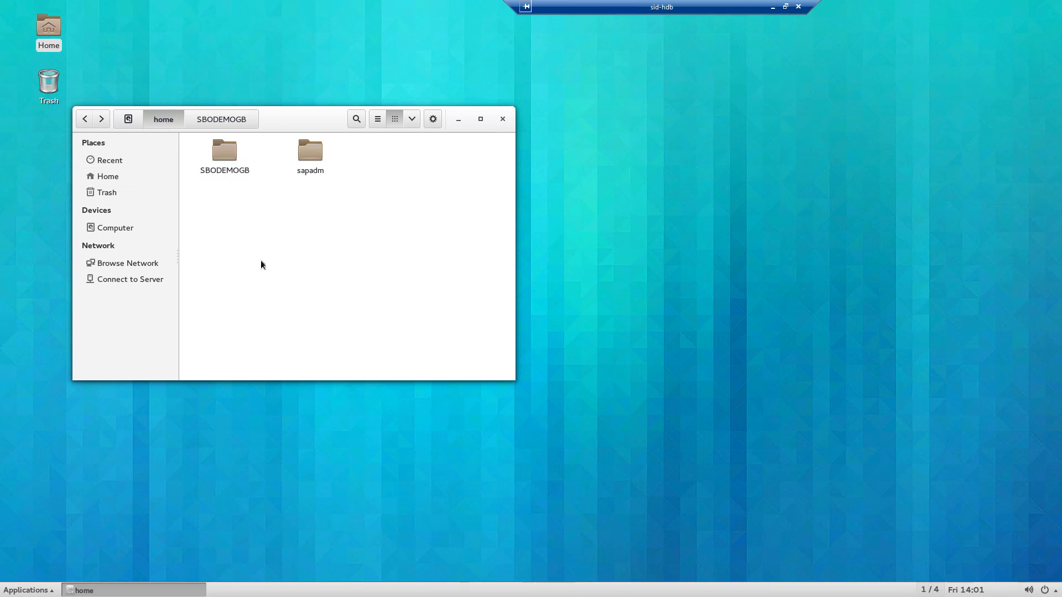
{"action": "right_click", "coordinate": [250, 218]}
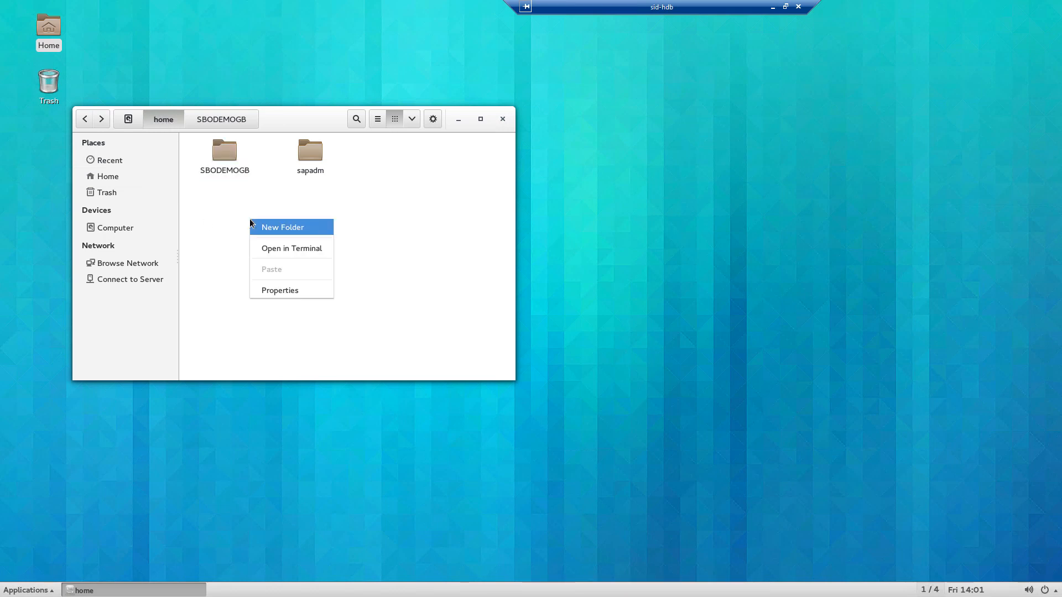
{"action": "left_click", "coordinate": [262, 251]}
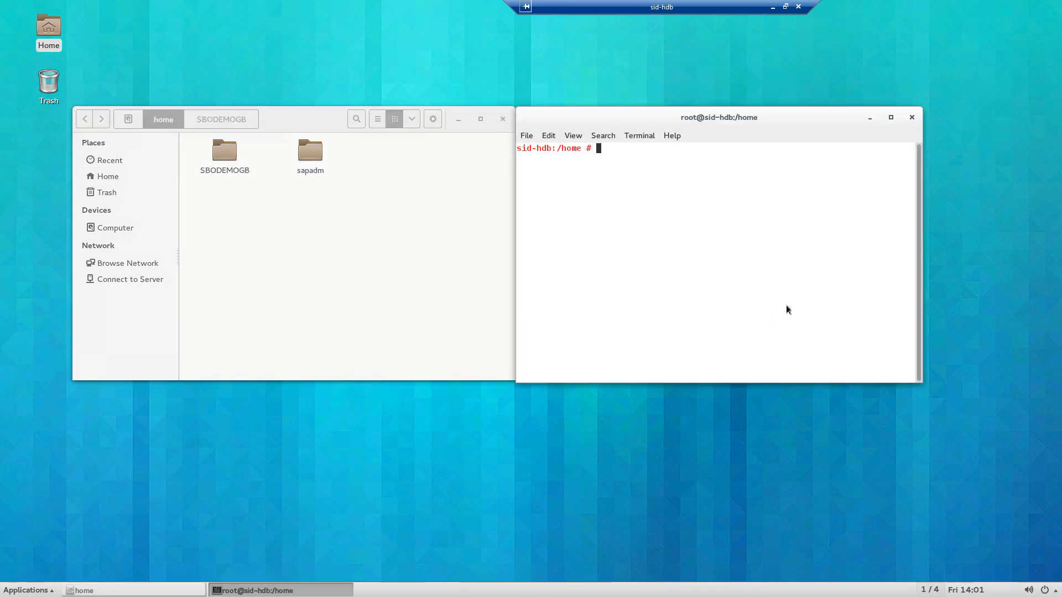
Step: Run chmod -R 755 SBODEMOGB/ so HANA can read the import folder
{"action": "type", "text": "chmod -R 77"}
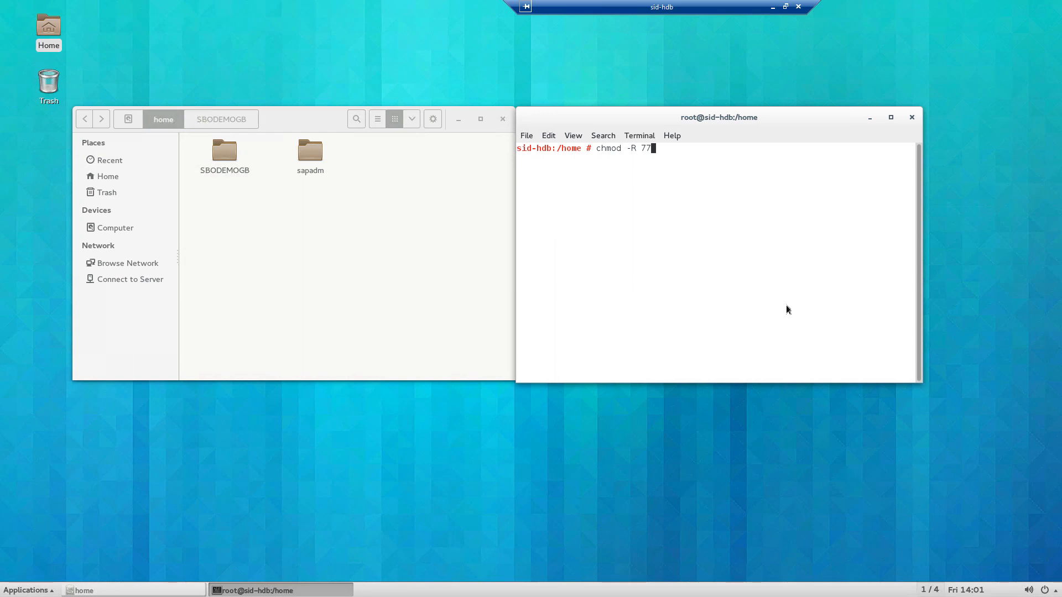
{"action": "type", "text": "7"}
{"action": "key", "text": "BackSpace"}
{"action": "key", "text": "BackSpace"}
{"action": "type", "text": "55"}
{"action": "type", "text": "SBO"}
{"action": "type", "text": "DR"}
{"action": "key", "text": "BackSpace"}
{"action": "type", "text": "E"}
{"action": "key", "text": "Tab"}
{"action": "key", "text": "Return"}
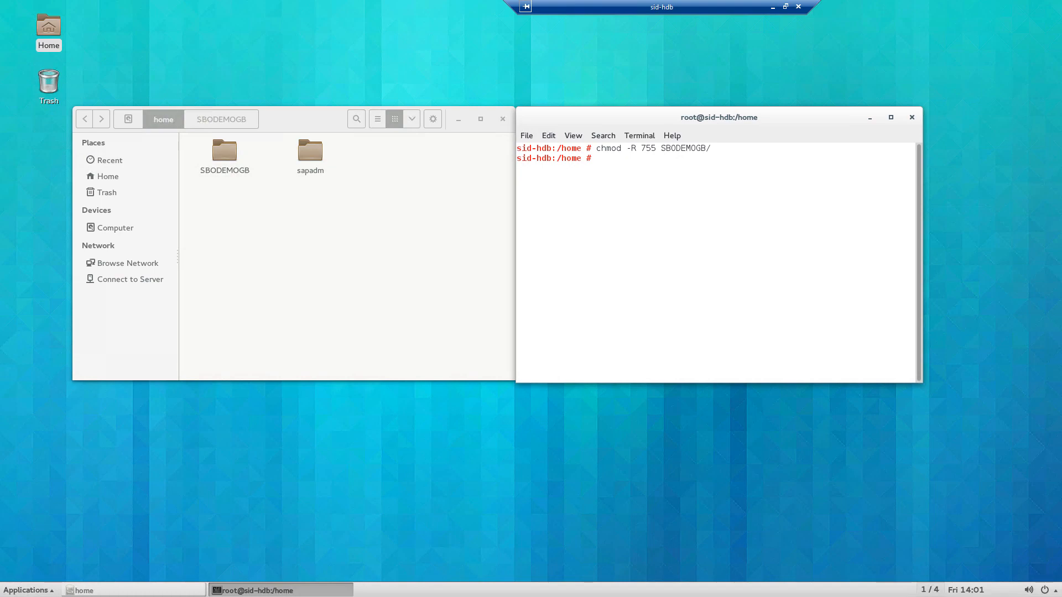
{"action": "left_click", "coordinate": [773, 7]}
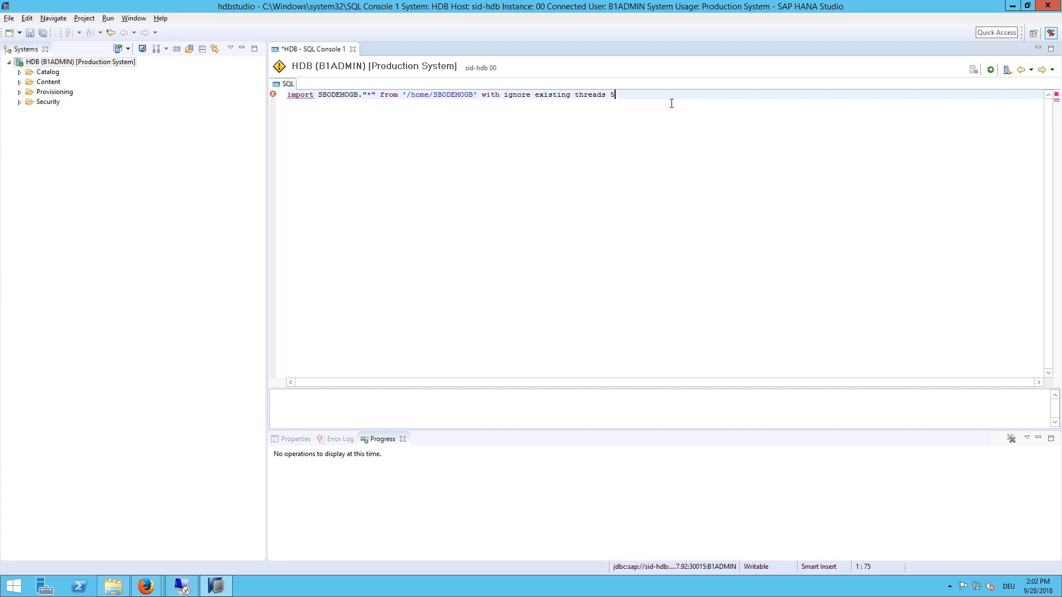
Step: Add RENAME SCHEMA SBODEMOGB TO SBODEMOGB_IC to the import and run it on production
{"action": "left_click", "coordinate": [19, 76]}
{"action": "left_click", "coordinate": [19, 72]}
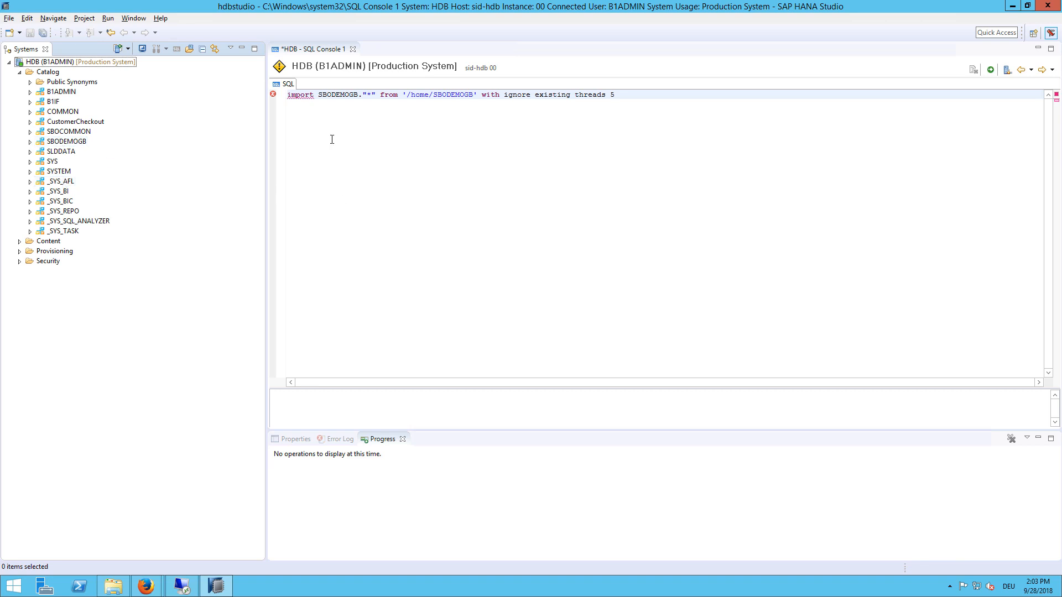
{"action": "left_click", "coordinate": [636, 94]}
{"action": "mouse_move", "coordinate": [920, 3]}
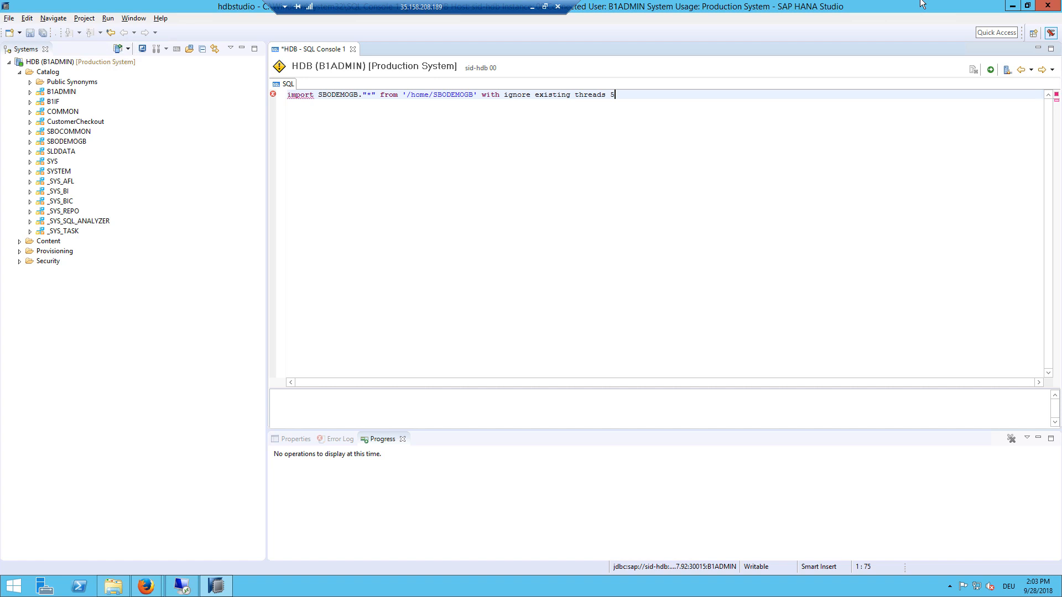
{"action": "key", "text": "Left"}
{"action": "key", "text": "Left"}
{"action": "key", "text": "Left"}
{"action": "key", "text": "Left"}
{"action": "key", "text": "Left"}
{"action": "key", "text": "Left"}
{"action": "type", "text": "rename sch"}
{"action": "type", "text": "ema SBOD"}
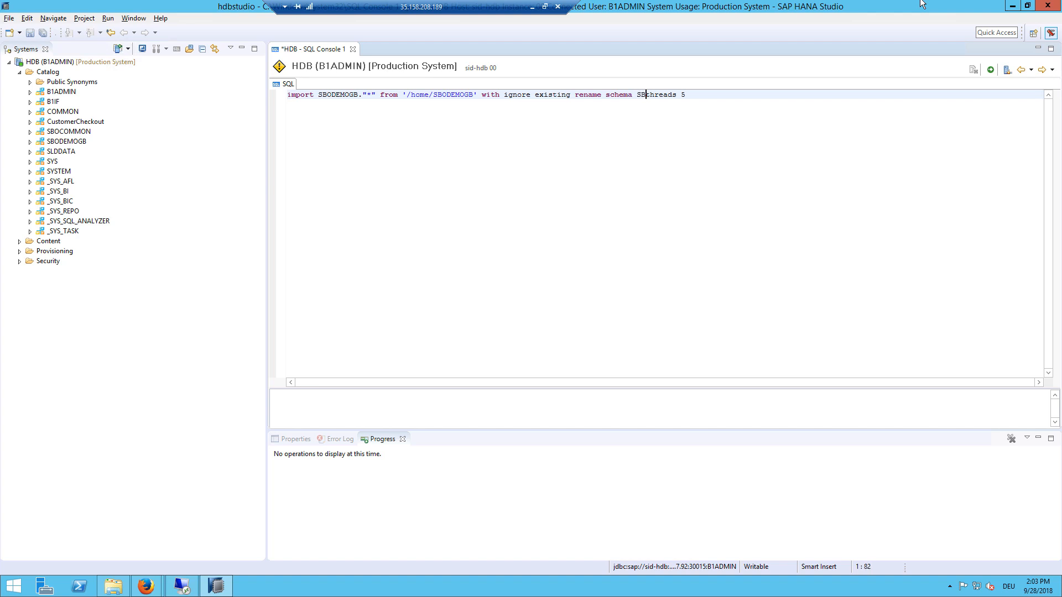
{"action": "type", "text": "EMOGB t"}
{"action": "type", "text": "o SBOD"}
{"action": "type", "text": "EM"}
{"action": "type", "text": "OGB_"}
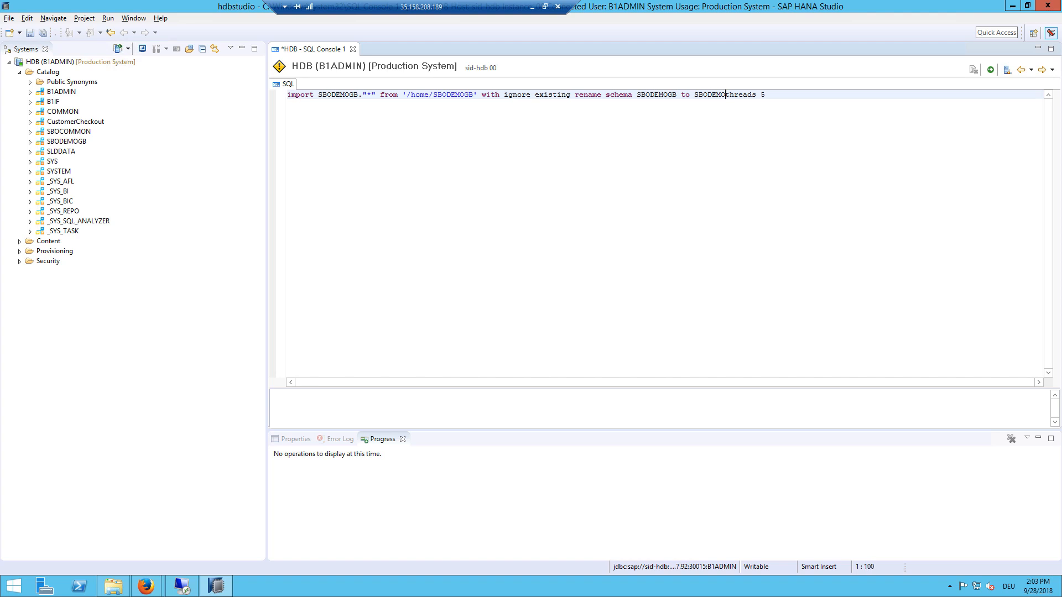
{"action": "type", "text": "IC"}
{"action": "left_click", "coordinate": [992, 70]}
{"action": "left_click", "coordinate": [596, 308]}
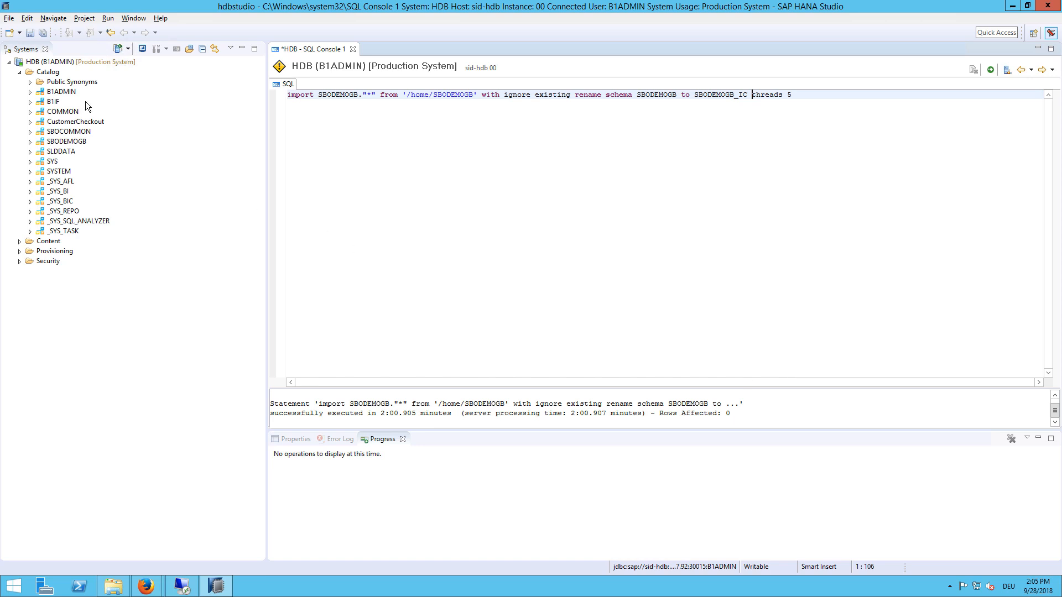
Step: Refresh the HDB catalog to confirm the SBODEMOGB_IC schema exists, then minimize the studio
{"action": "left_click", "coordinate": [23, 62]}
{"action": "right_click", "coordinate": [24, 62]}
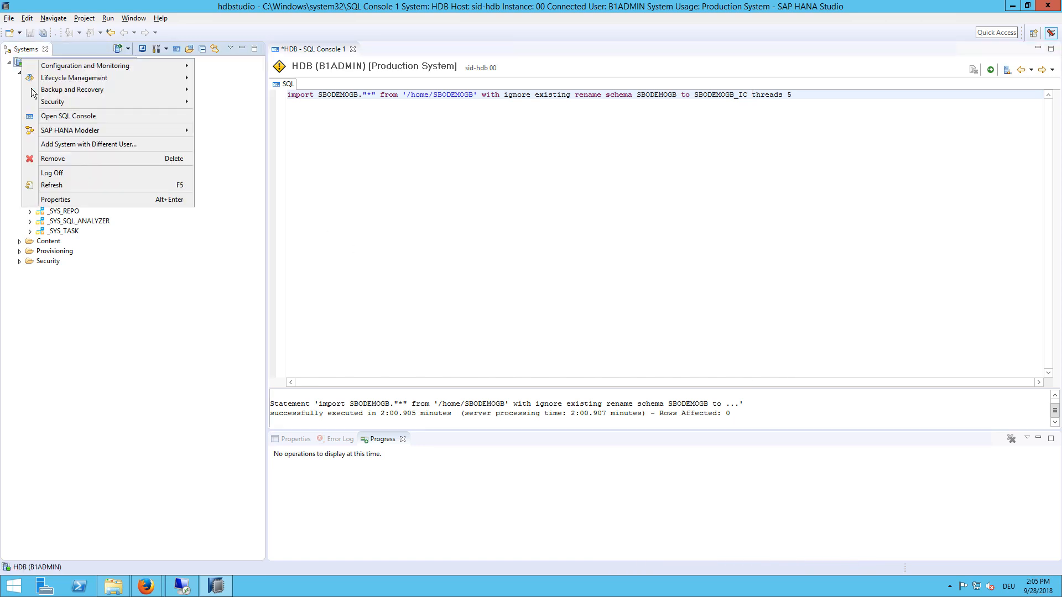
{"action": "left_click", "coordinate": [48, 181]}
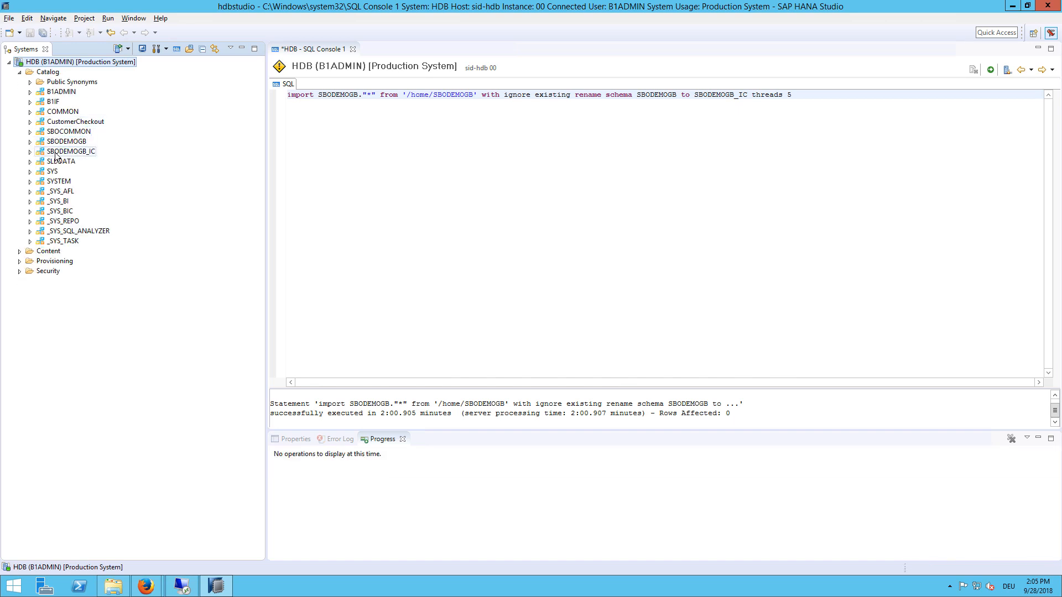
{"action": "left_click", "coordinate": [56, 152]}
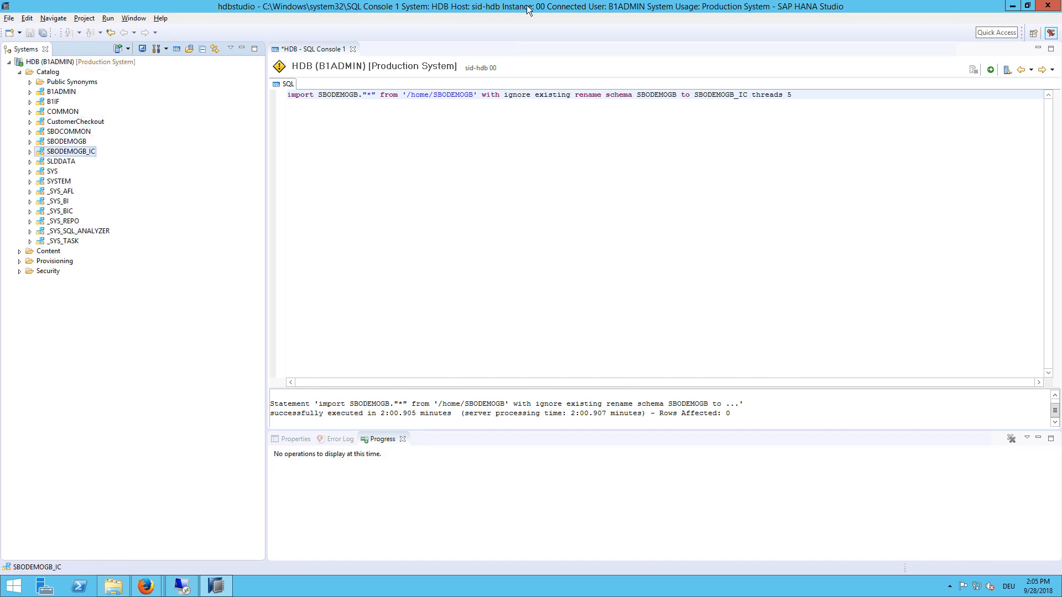
{"action": "left_click", "coordinate": [1012, 6]}
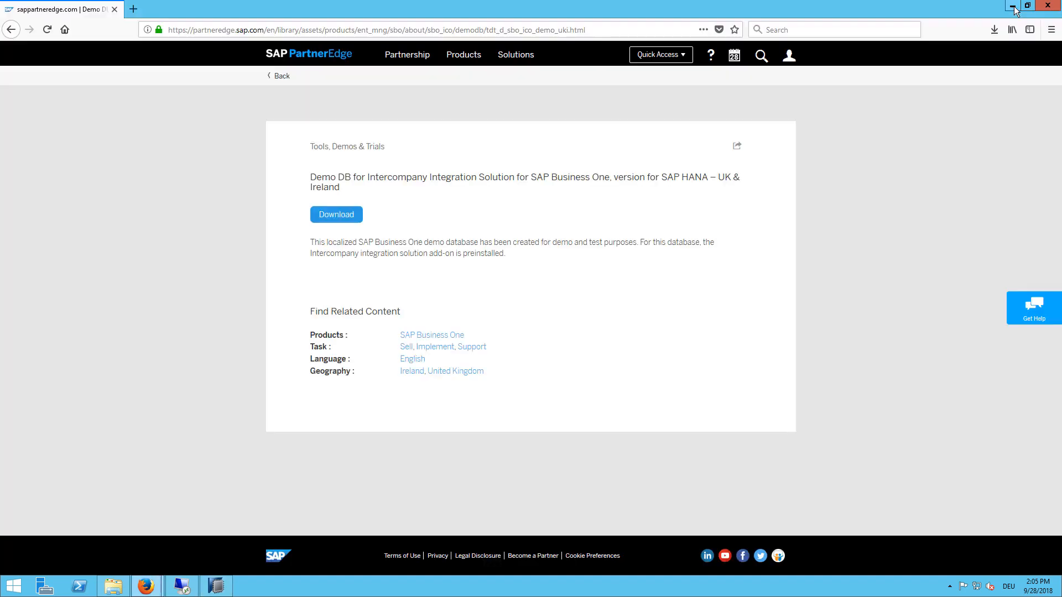
Step: Open Q:\misc\SBO93_HANA and run Setup as administrator
{"action": "left_click", "coordinate": [1012, 6]}
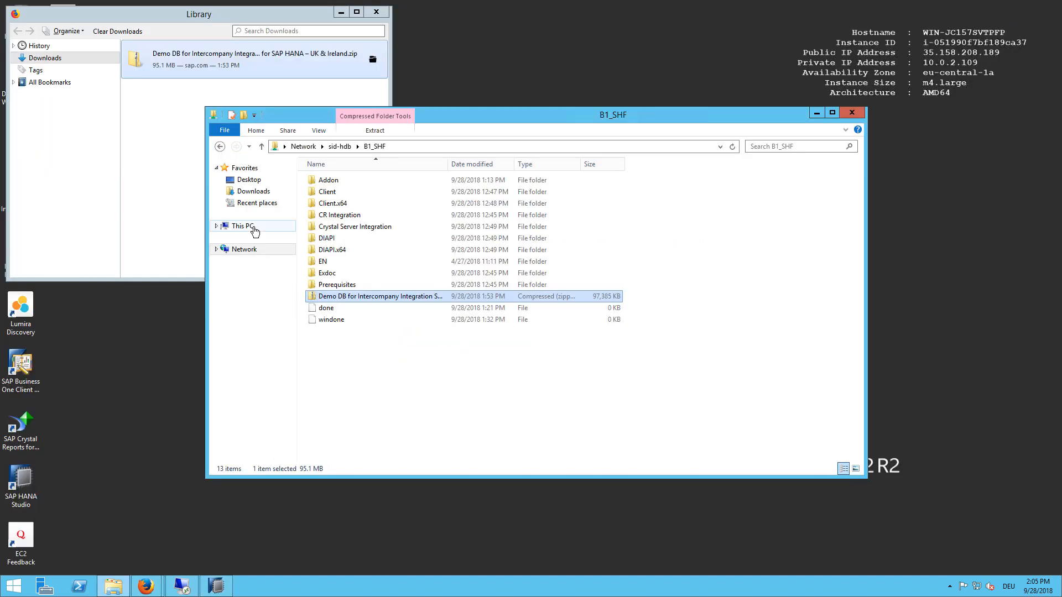
{"action": "left_click", "coordinate": [255, 231]}
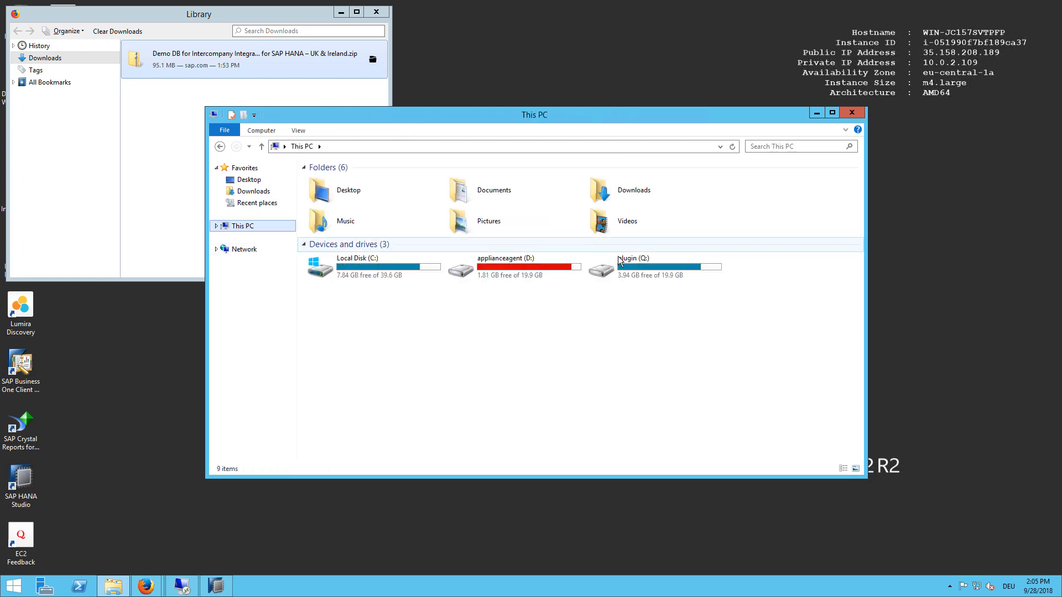
{"action": "double_click", "coordinate": [645, 261]}
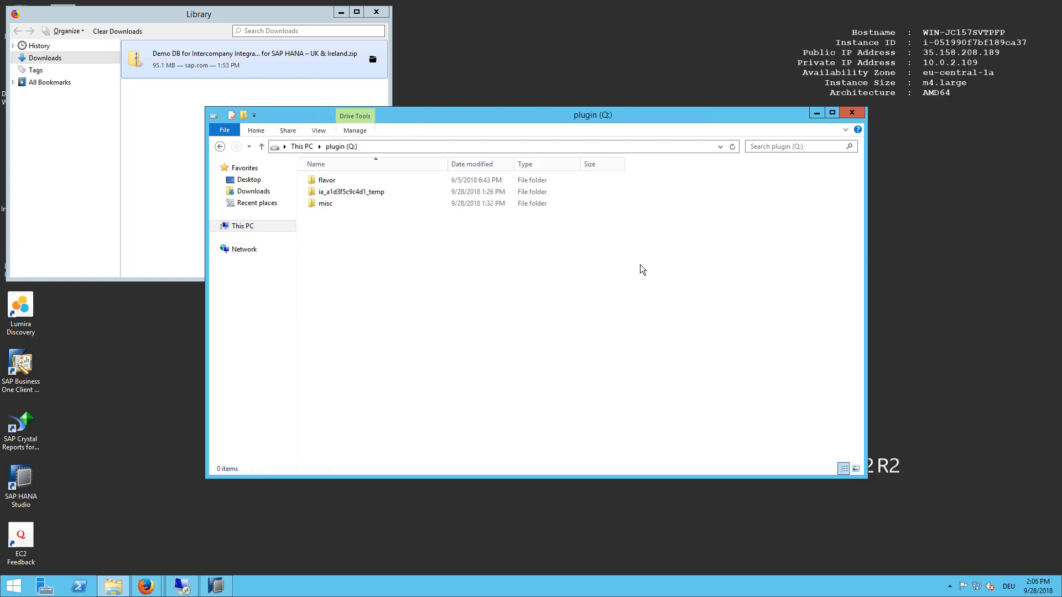
{"action": "double_click", "coordinate": [336, 204]}
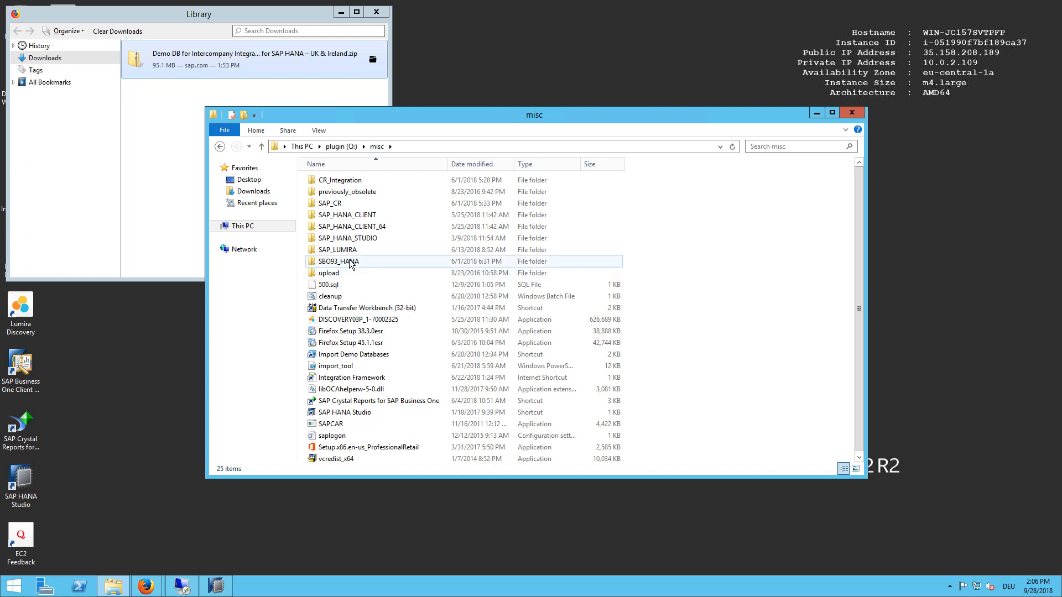
{"action": "left_click", "coordinate": [367, 261]}
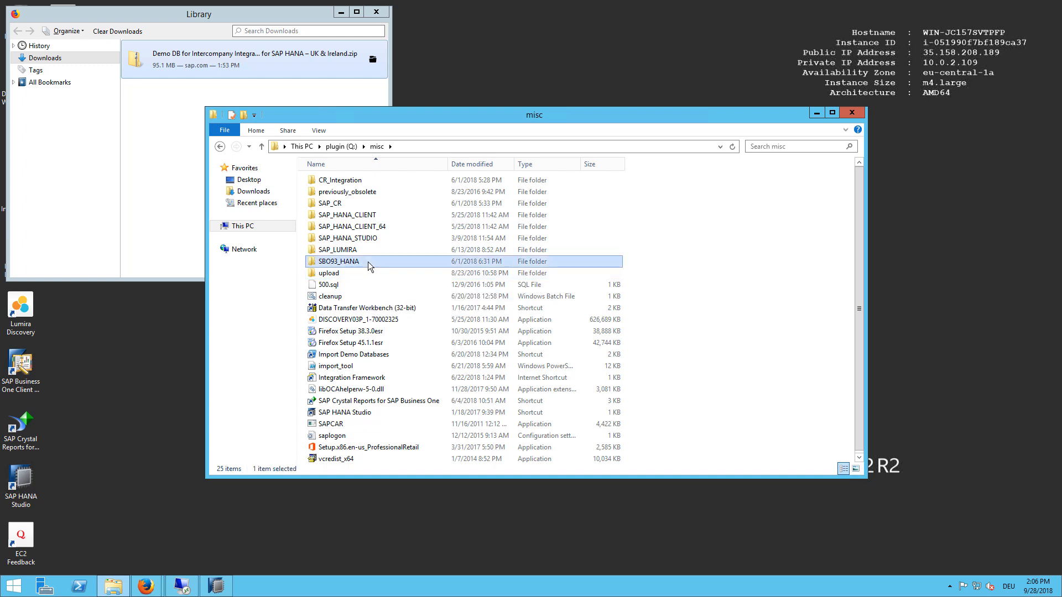
{"action": "double_click", "coordinate": [343, 263]}
{"action": "scroll", "coordinate": [344, 264], "scroll_direction": "down", "scroll_amount": 7}
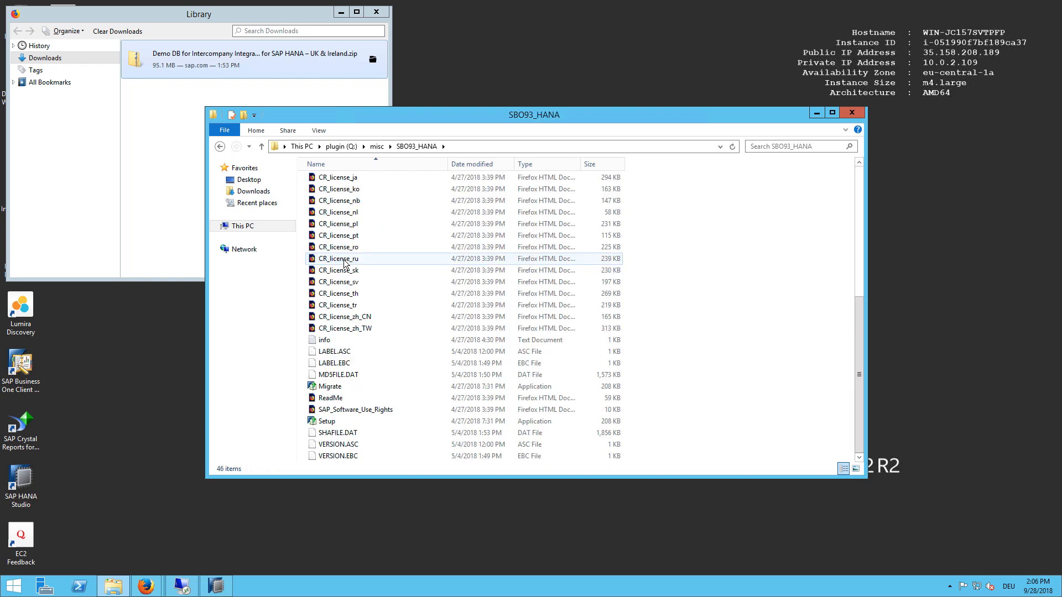
{"action": "left_click", "coordinate": [324, 422]}
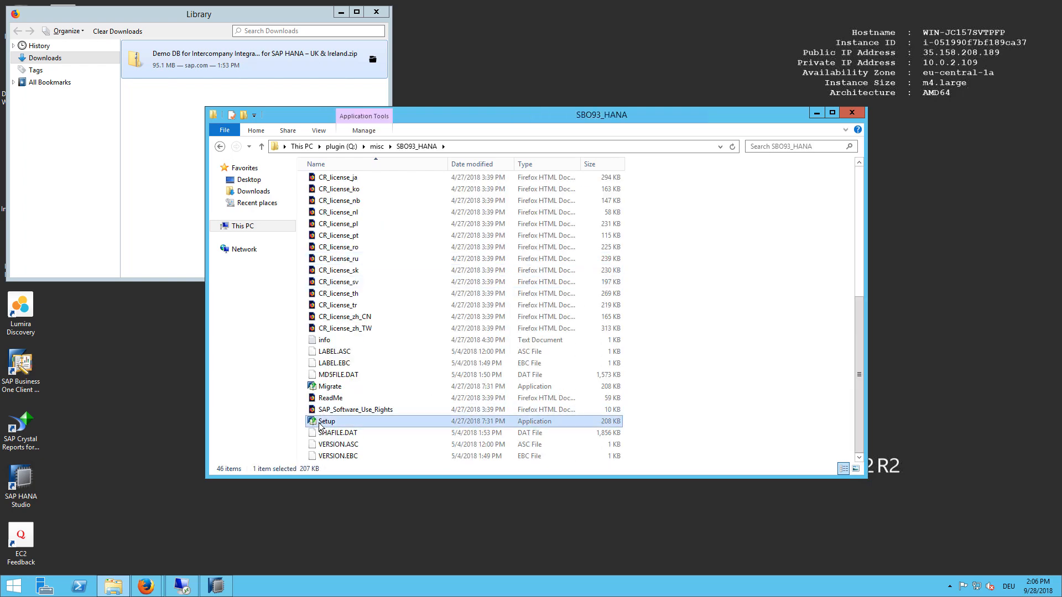
{"action": "right_click", "coordinate": [323, 422]}
{"action": "left_click", "coordinate": [361, 282]}
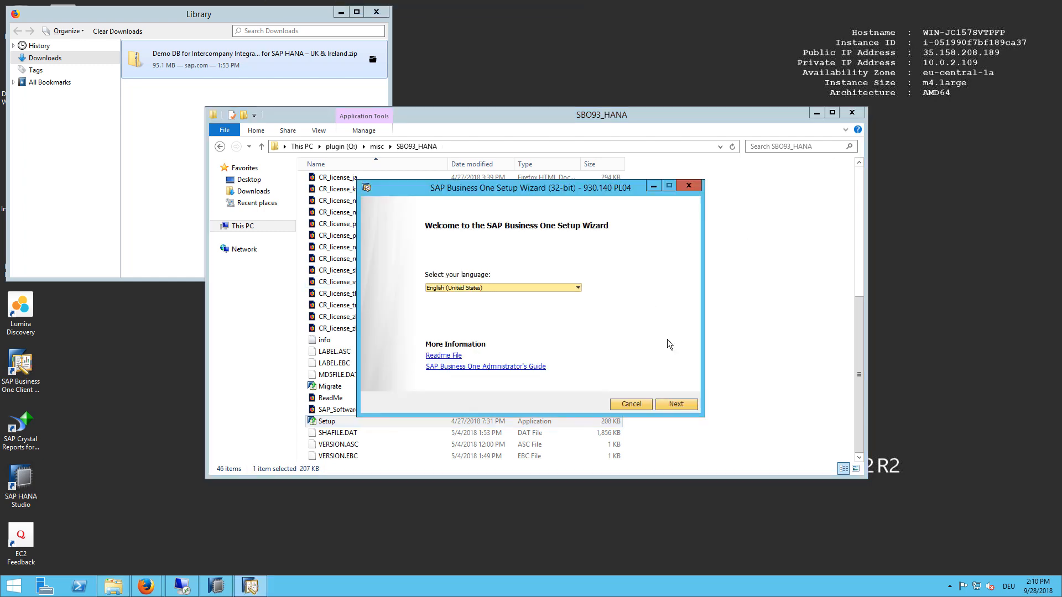
Step: Connect the wizard to landscape server sid-hdb with the site password and accept HANADB sid-hdb:30015
{"action": "left_click", "coordinate": [668, 403]}
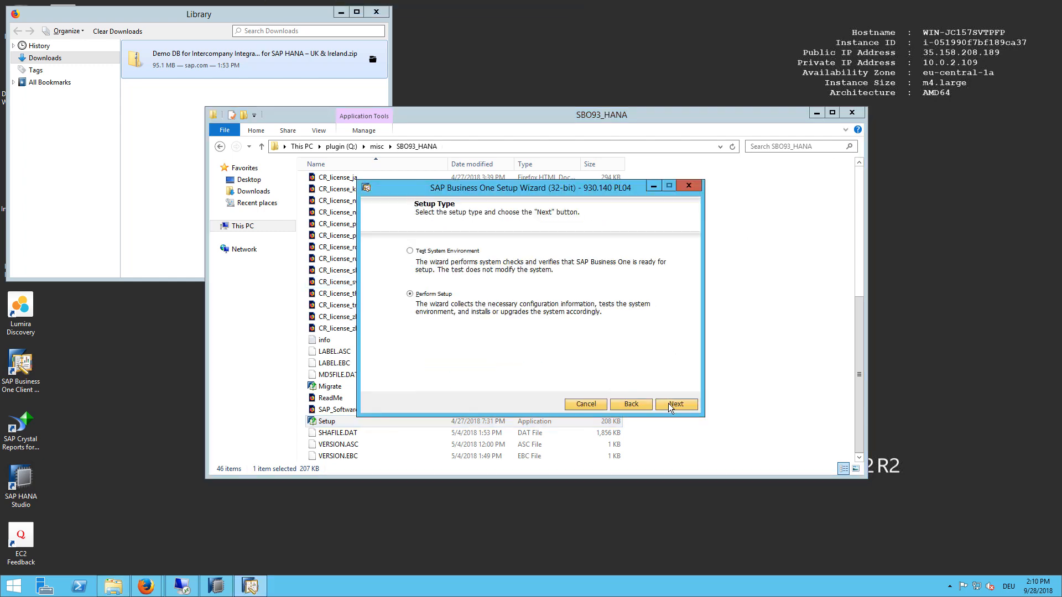
{"action": "left_click", "coordinate": [668, 404]}
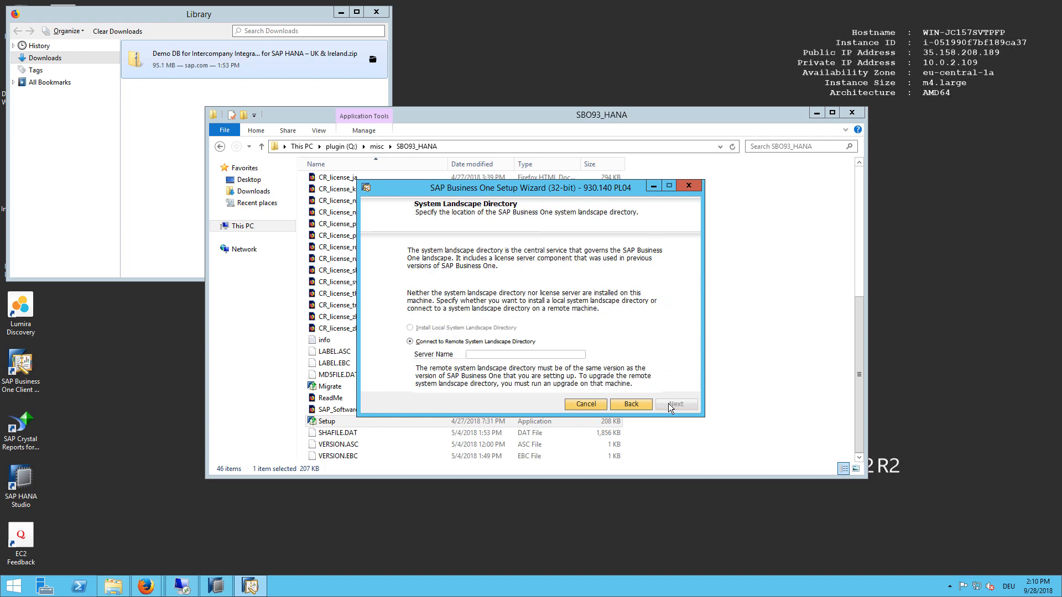
{"action": "left_click", "coordinate": [526, 354]}
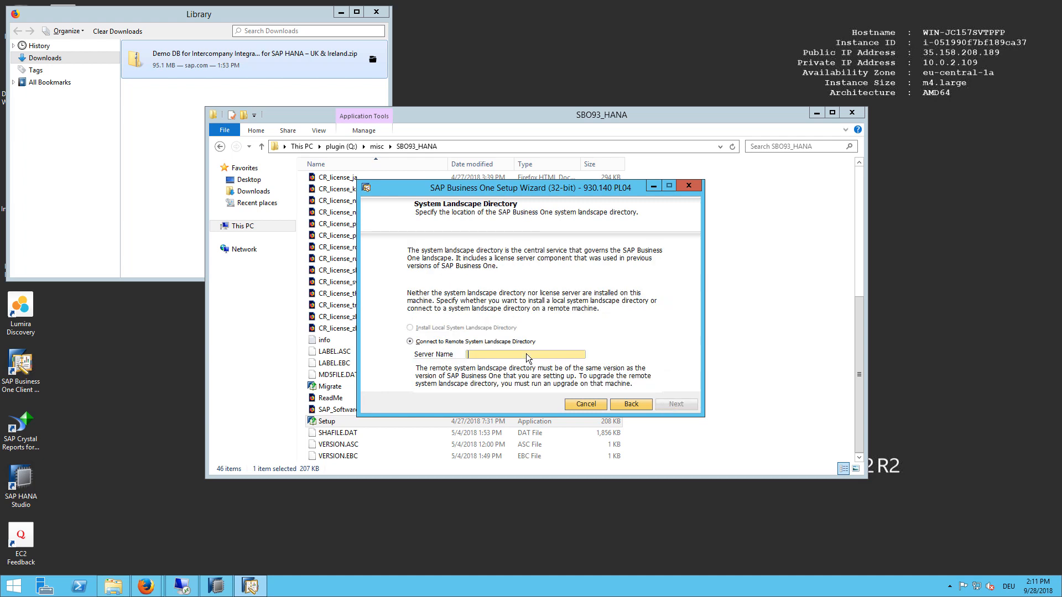
{"action": "type", "text": "sid-hdb"}
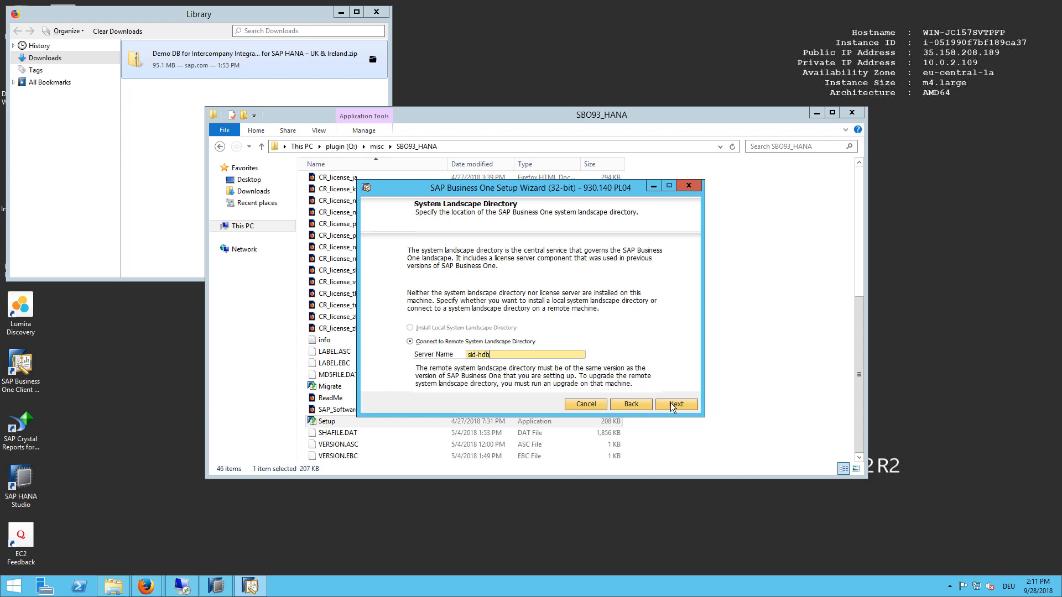
{"action": "left_click", "coordinate": [675, 404]}
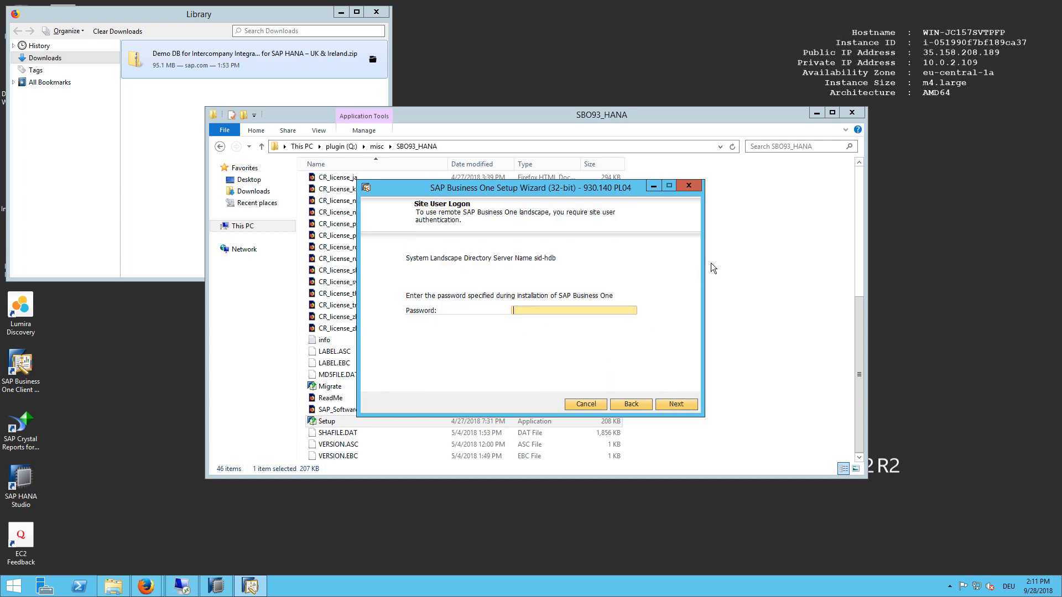
{"action": "type", "text": "********"}
{"action": "key", "text": "Return"}
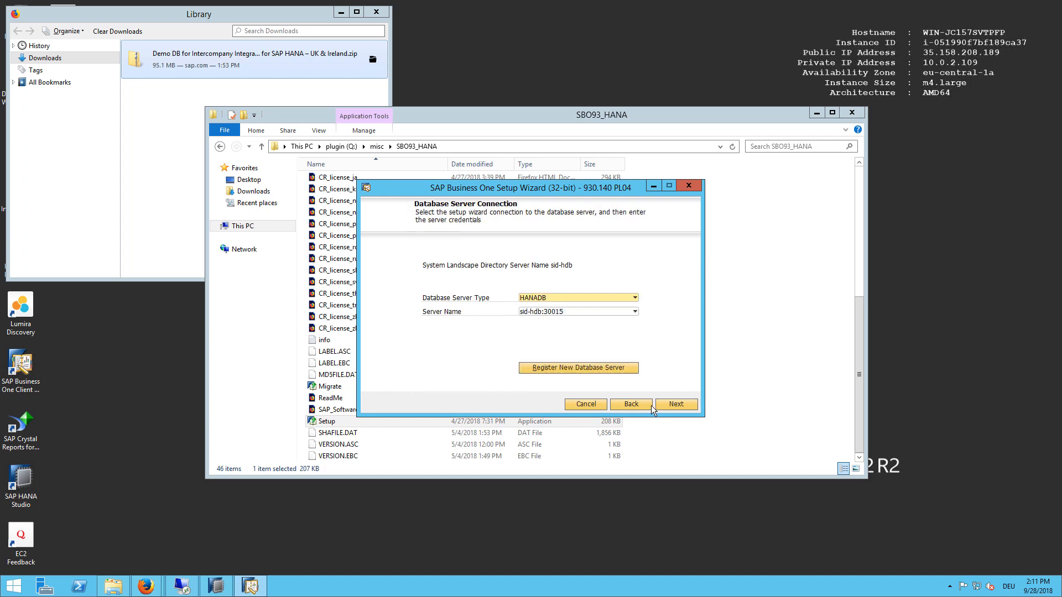
{"action": "left_click", "coordinate": [672, 404]}
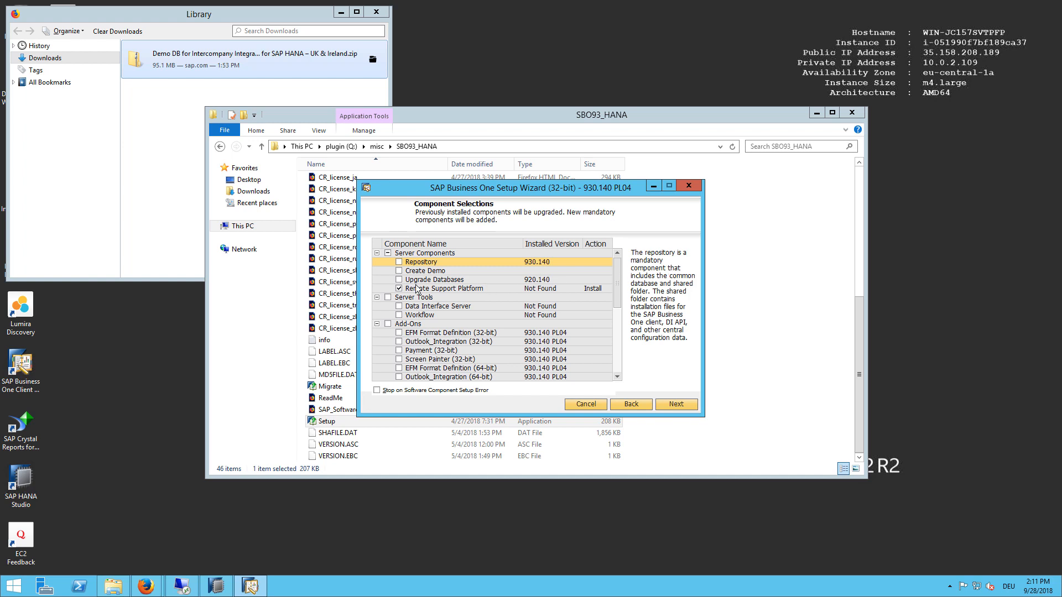
Step: Skip the Remote Support Platform and choose Upgrade Databases only
{"action": "left_click", "coordinate": [398, 288]}
{"action": "left_click", "coordinate": [398, 279]}
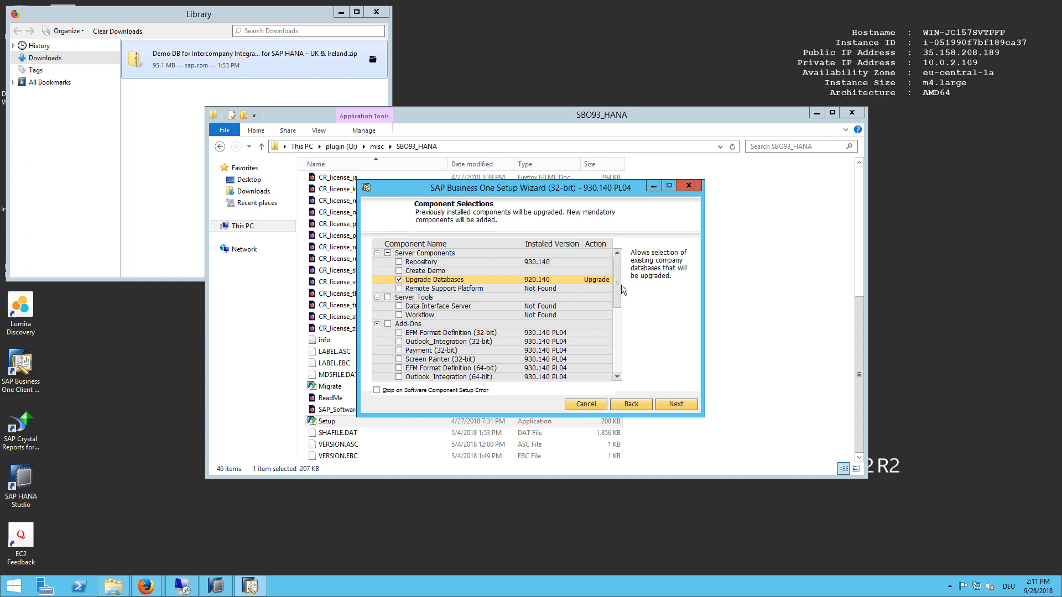
{"action": "left_click_drag", "start_coordinate": [619, 284], "coordinate": [620, 370]}
{"action": "left_click", "coordinate": [686, 405]}
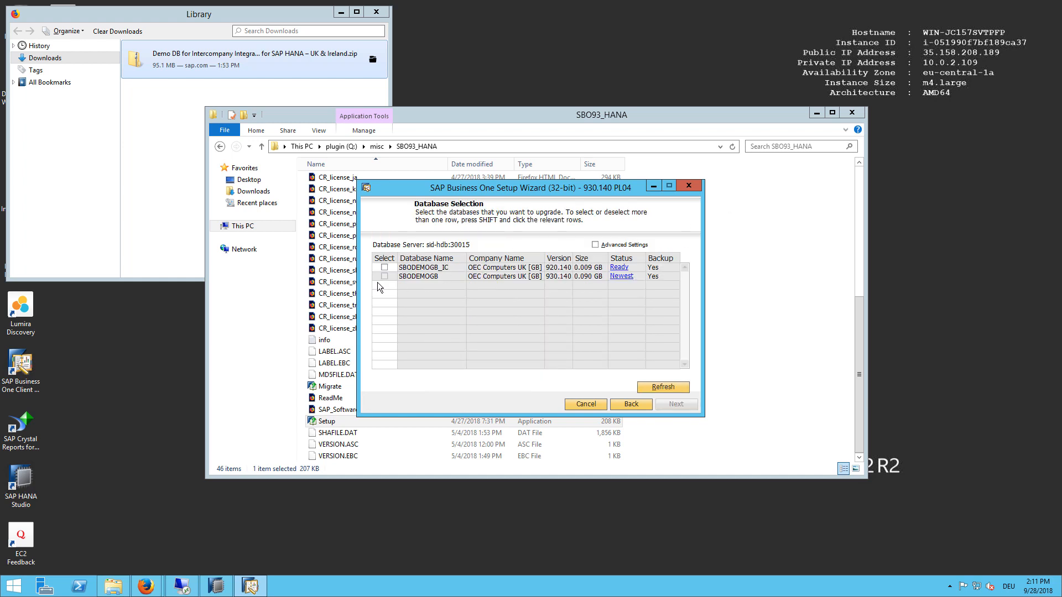
Step: Mark SBODEMOGB_IC for upgrade with Backup set to No in the advanced settings
{"action": "left_click", "coordinate": [384, 268]}
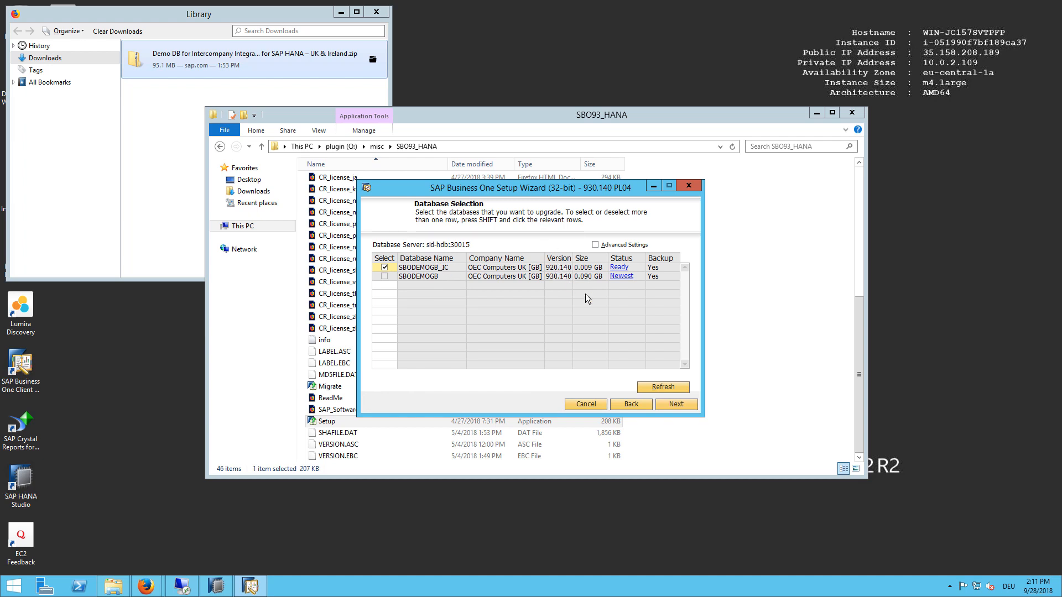
{"action": "left_click", "coordinate": [626, 246]}
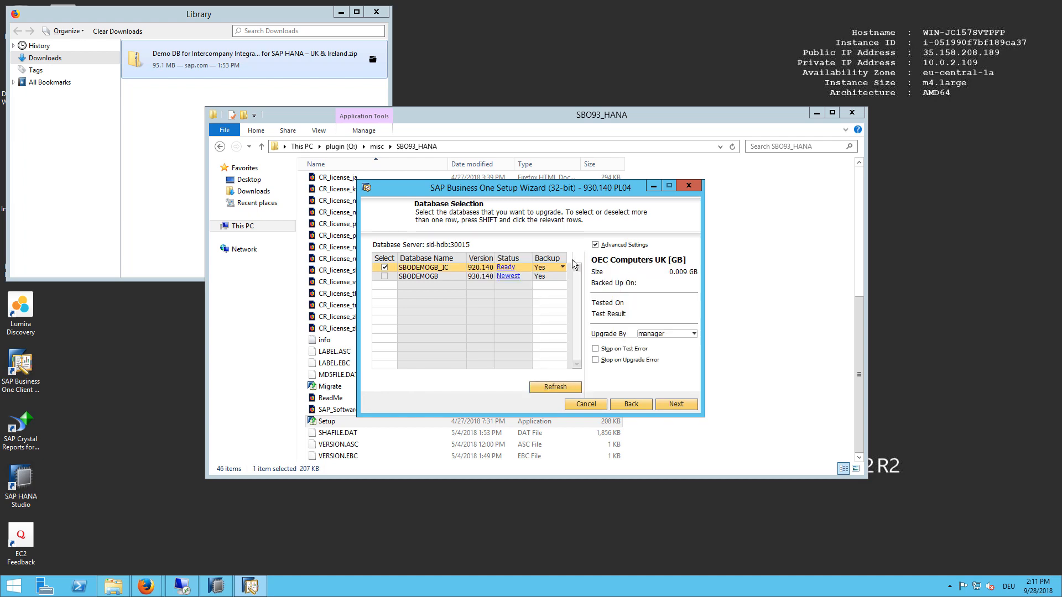
{"action": "left_click", "coordinate": [556, 269]}
{"action": "left_click", "coordinate": [551, 286]}
Step: Accept the no-backup warnings and run the pre-upgrade test
{"action": "left_click", "coordinate": [675, 404]}
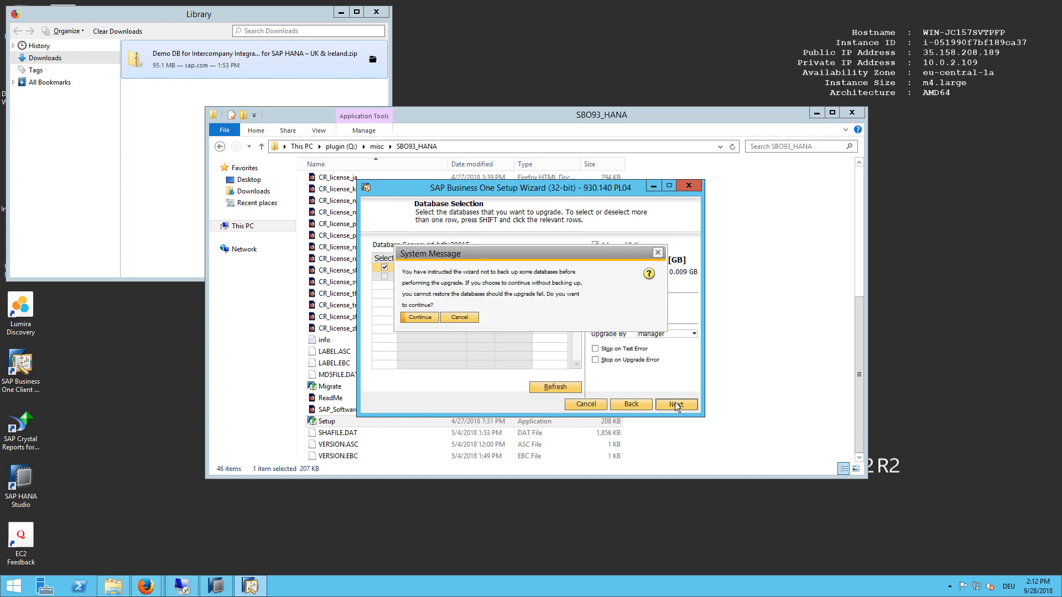
{"action": "left_click", "coordinate": [428, 317]}
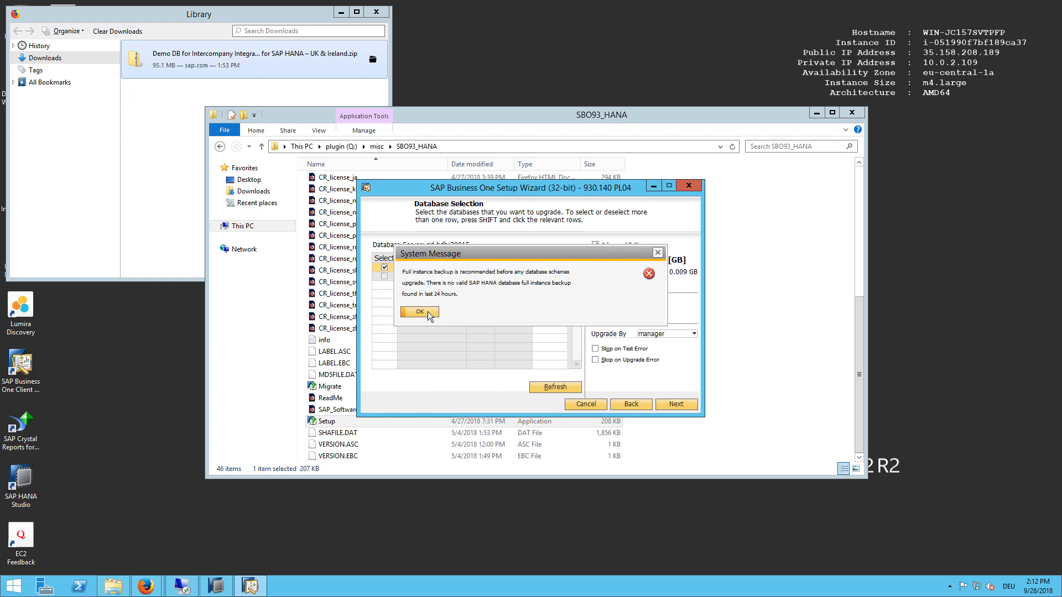
{"action": "left_click", "coordinate": [427, 311]}
{"action": "left_click", "coordinate": [675, 404]}
{"action": "left_click", "coordinate": [676, 404]}
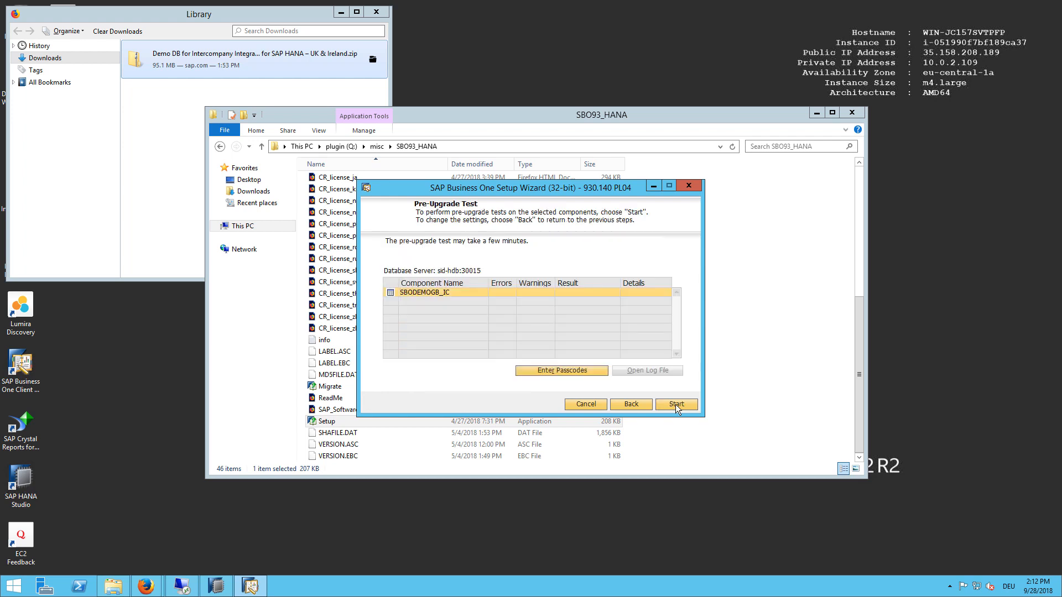
{"action": "left_click", "coordinate": [676, 404]}
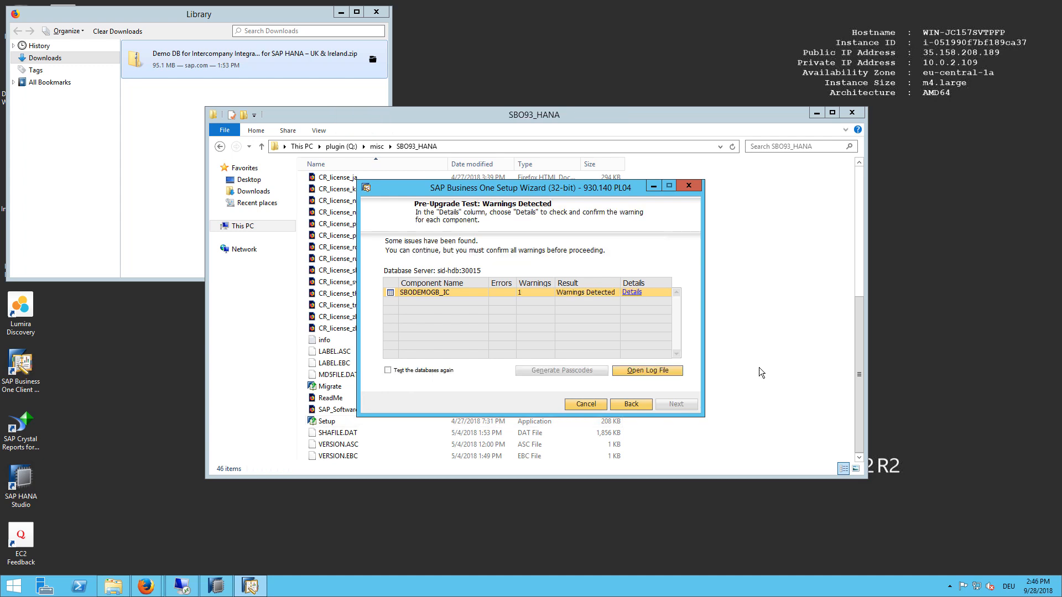
Step: Confirm the user-defined table warning in the pre-upgrade test details
{"action": "left_click", "coordinate": [631, 292]}
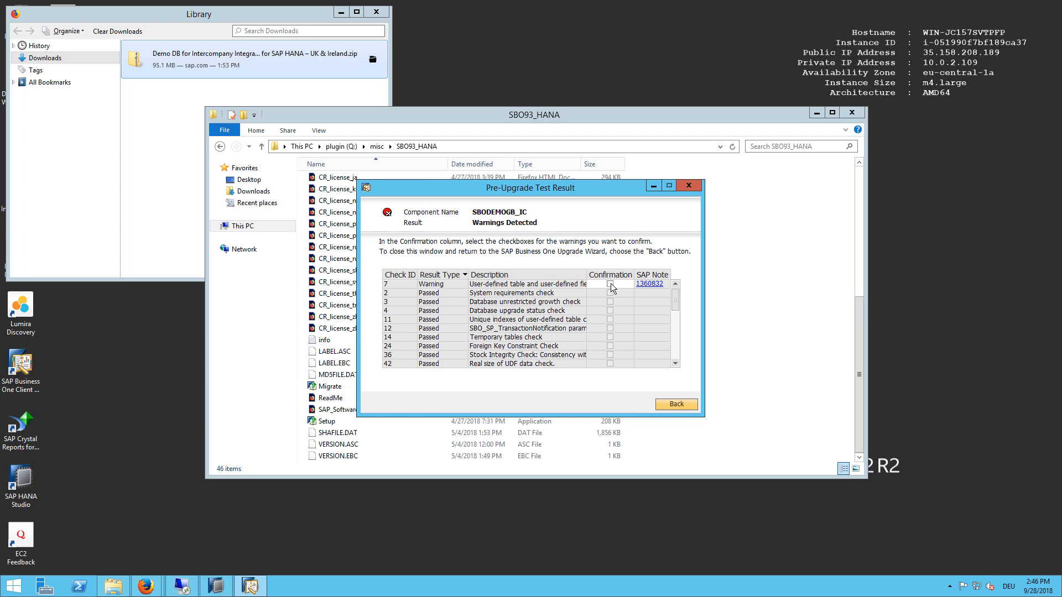
{"action": "left_click", "coordinate": [610, 284]}
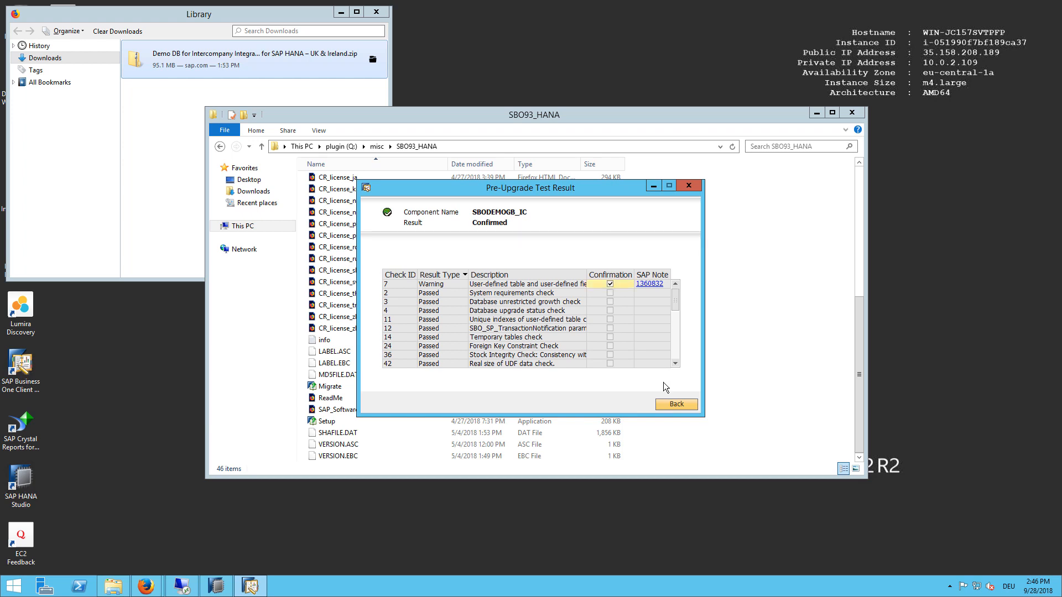
{"action": "left_click", "coordinate": [671, 407]}
Step: Upgrade SBODEMOGB_IC to 930.140 PL04 and finish the setup wizard
{"action": "left_click", "coordinate": [670, 407]}
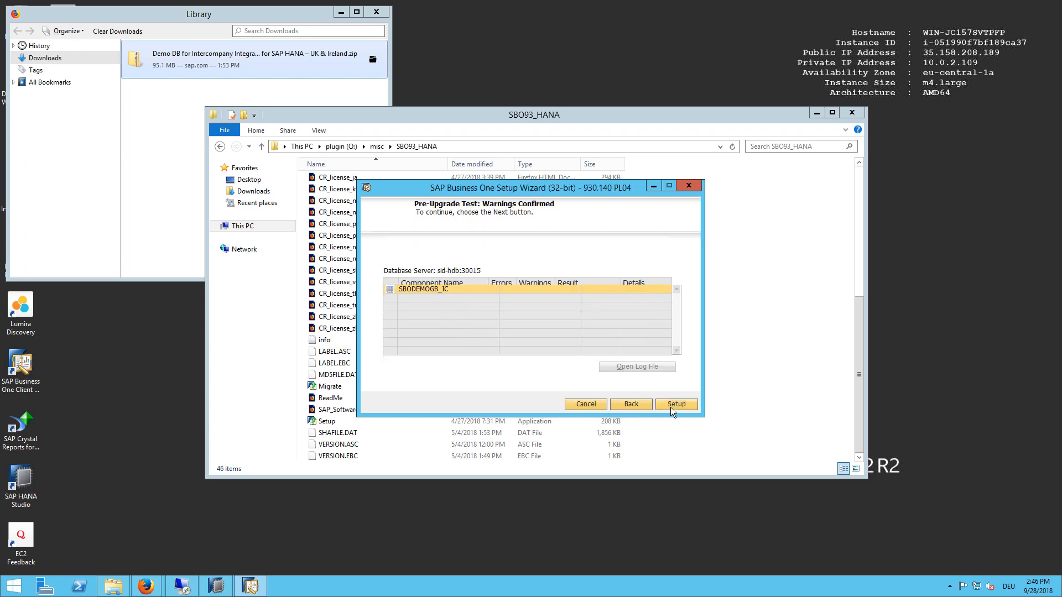
{"action": "left_click", "coordinate": [670, 406]}
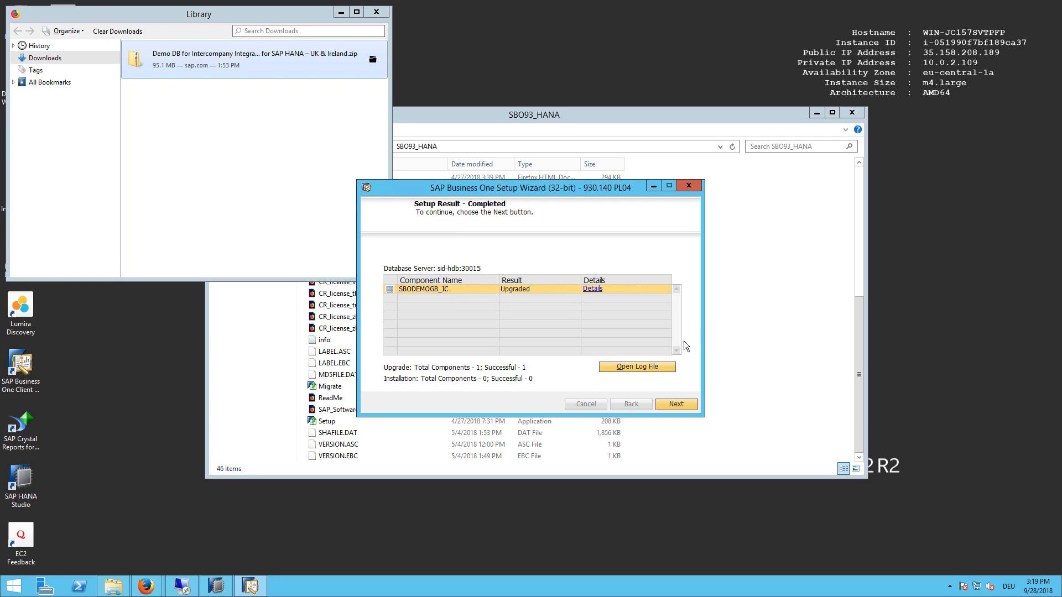
{"action": "left_click", "coordinate": [687, 404]}
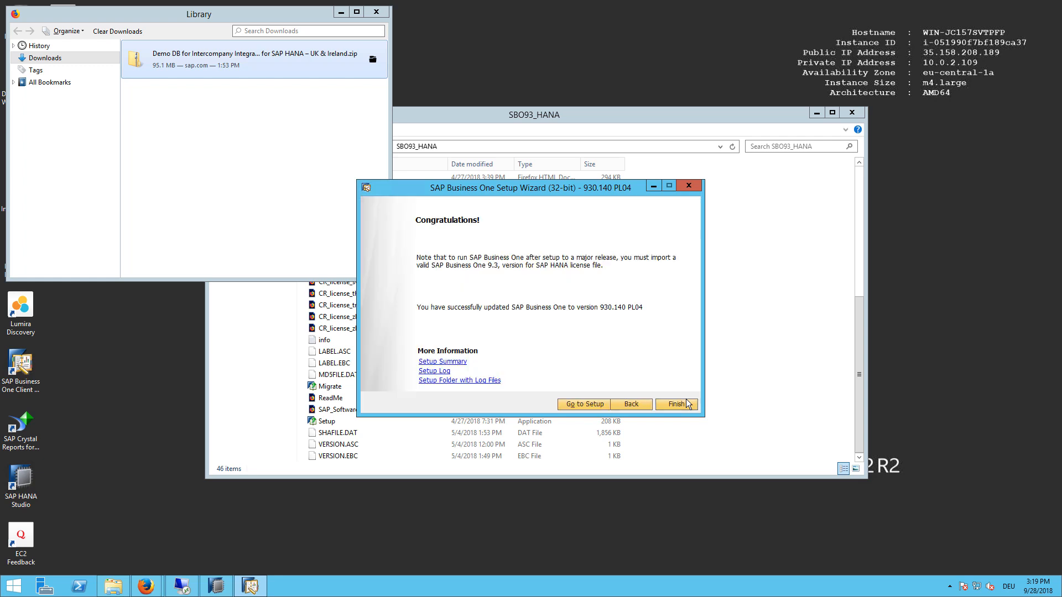
{"action": "left_click", "coordinate": [673, 407]}
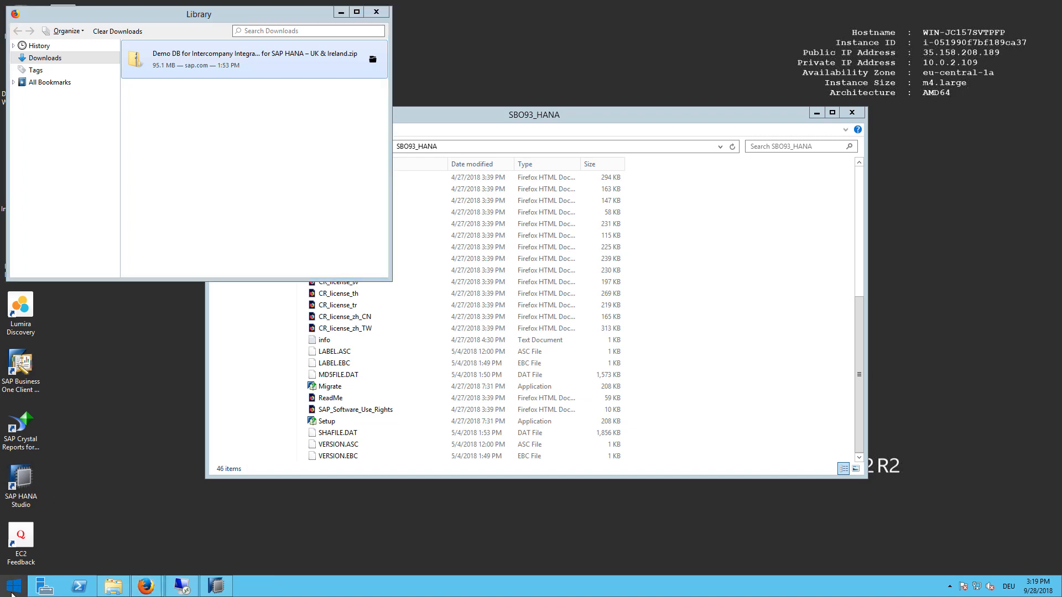
{"action": "left_click", "coordinate": [12, 590]}
Step: Dismiss the failed Internet Explorer launch and minimize the downloads Library window
{"action": "left_click", "coordinate": [204, 330]}
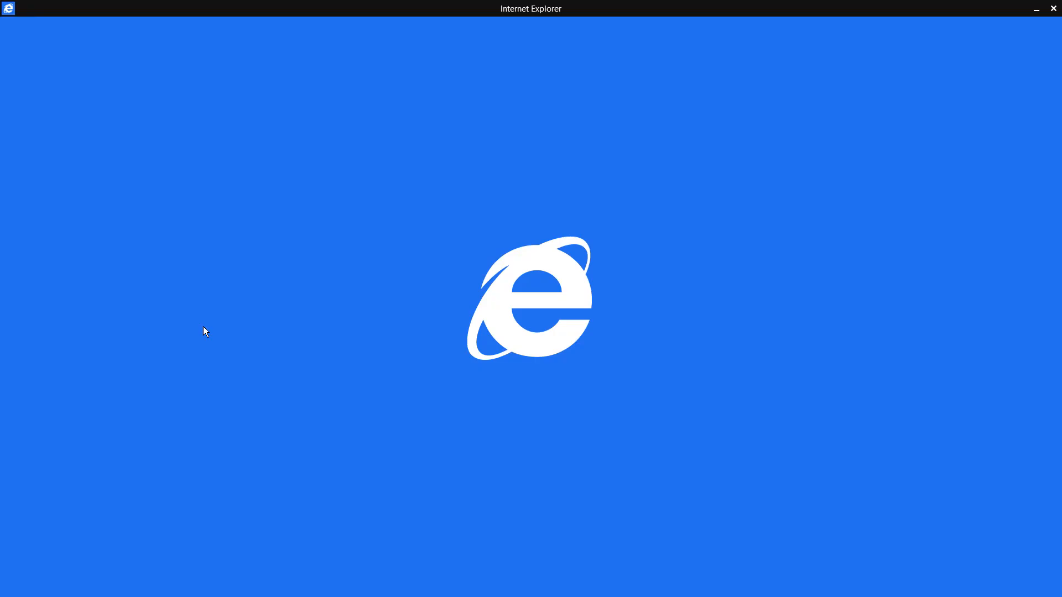
{"action": "left_click", "coordinate": [694, 332]}
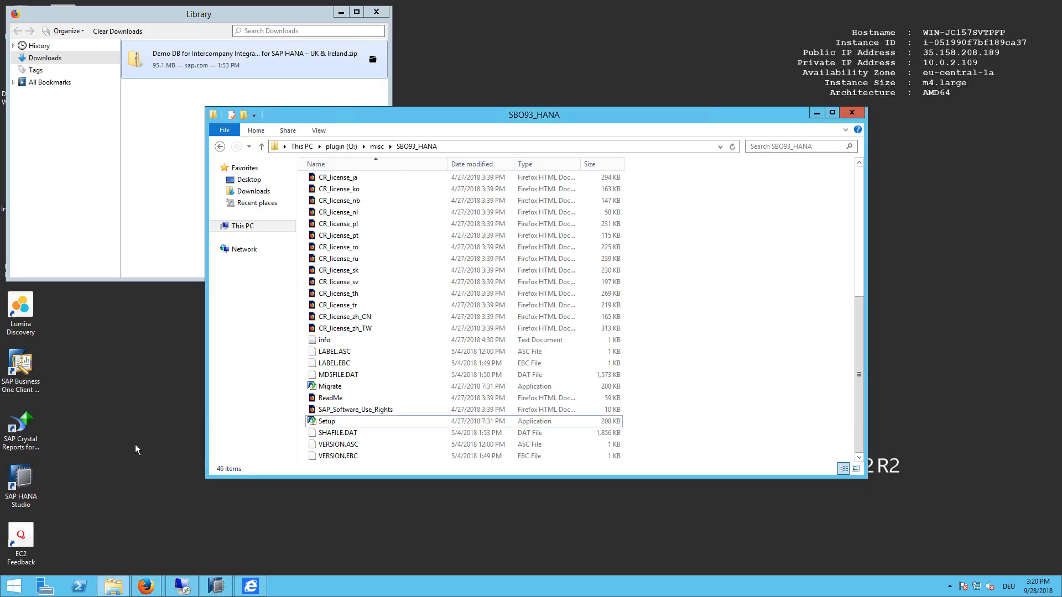
{"action": "left_click", "coordinate": [341, 11]}
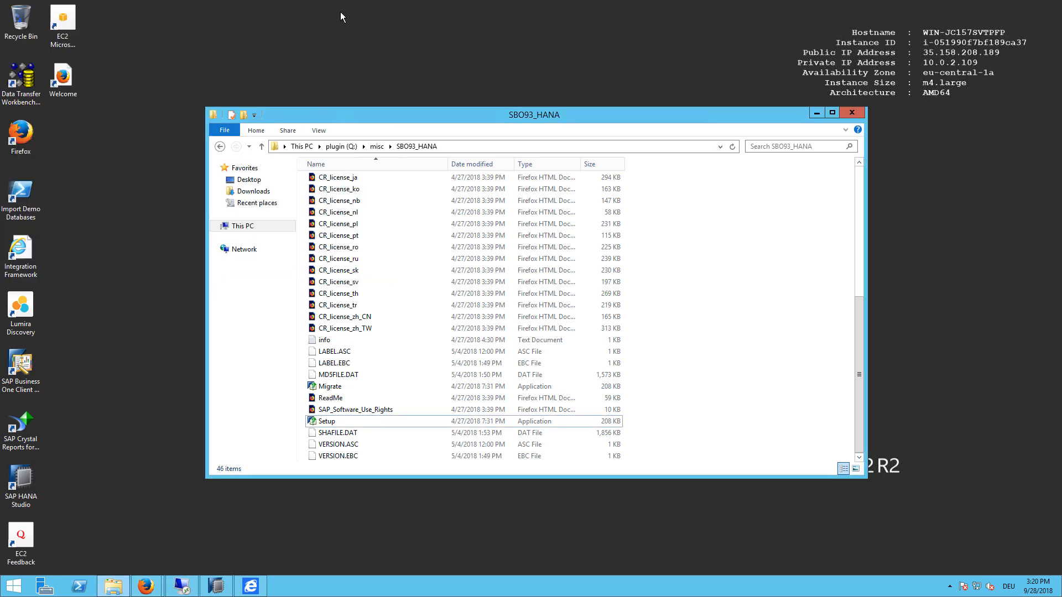
Step: Run iexplore from C:\Program Files (x86)\Internet Explorer and maximize its window
{"action": "left_click", "coordinate": [250, 229]}
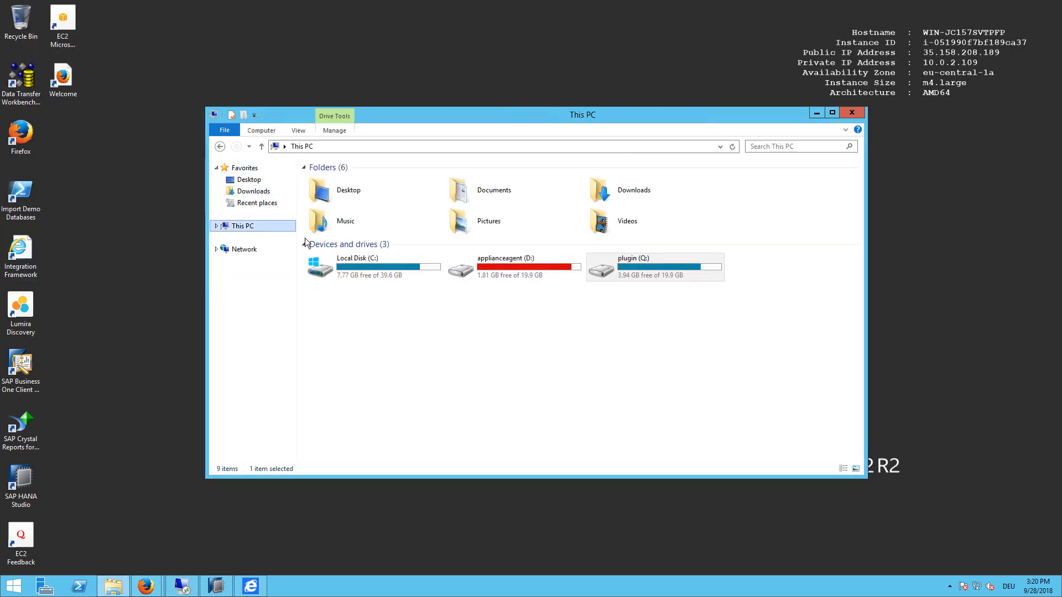
{"action": "double_click", "coordinate": [387, 270]}
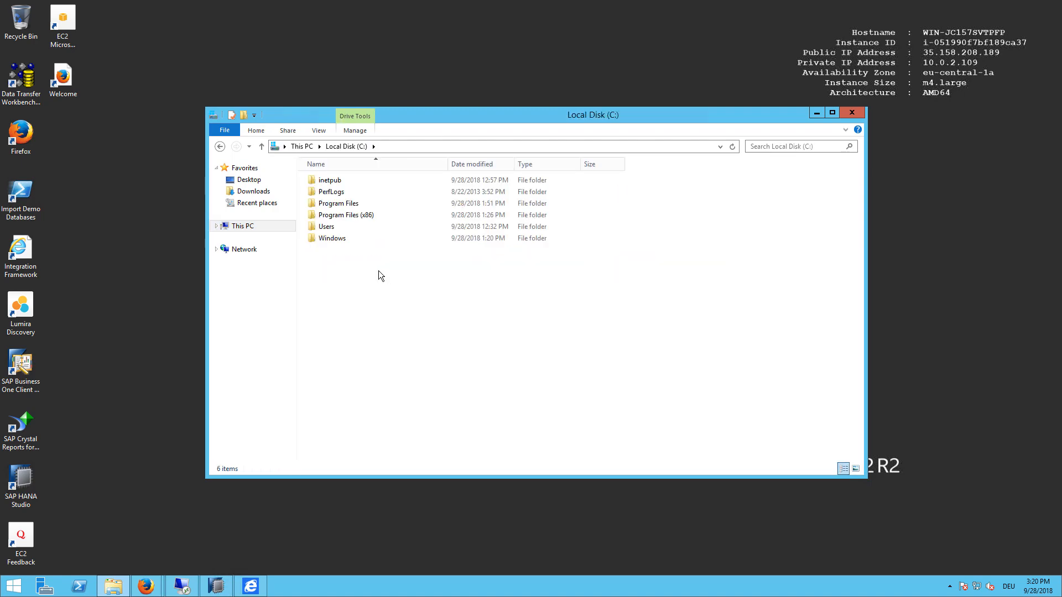
{"action": "double_click", "coordinate": [349, 215]}
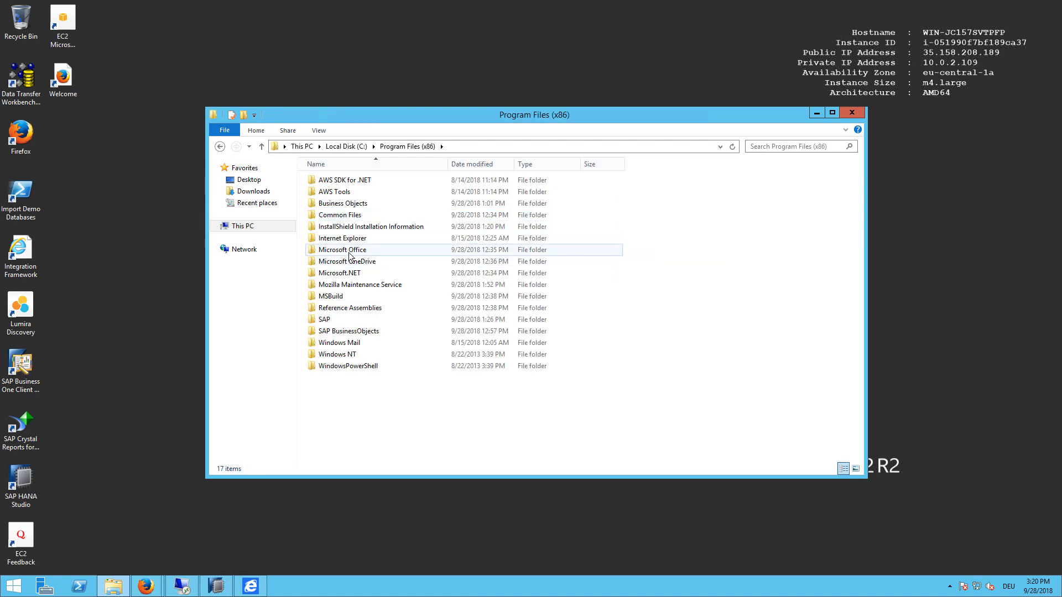
{"action": "double_click", "coordinate": [344, 239]}
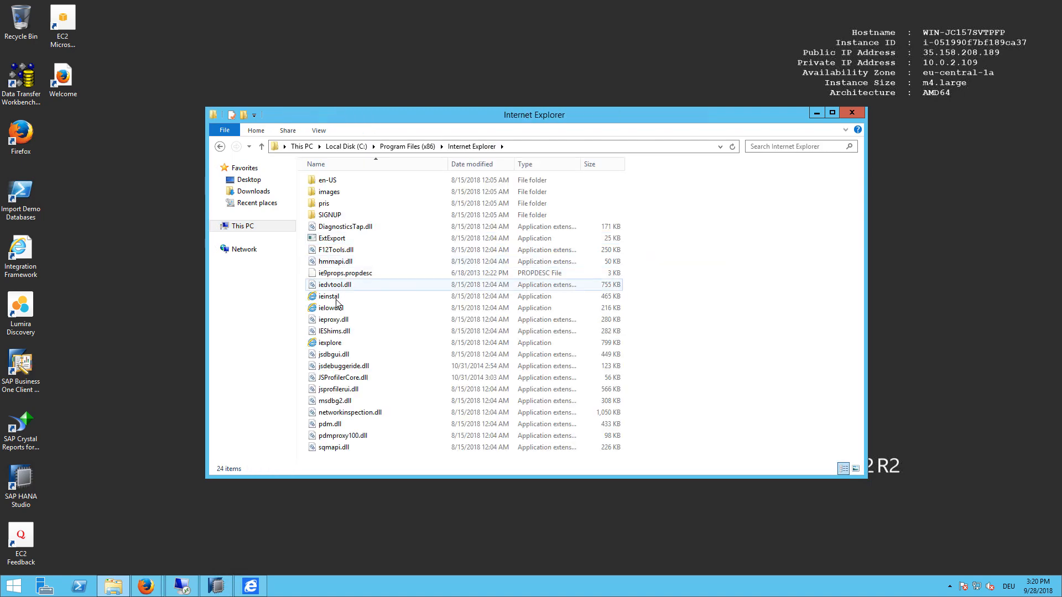
{"action": "left_click", "coordinate": [332, 343]}
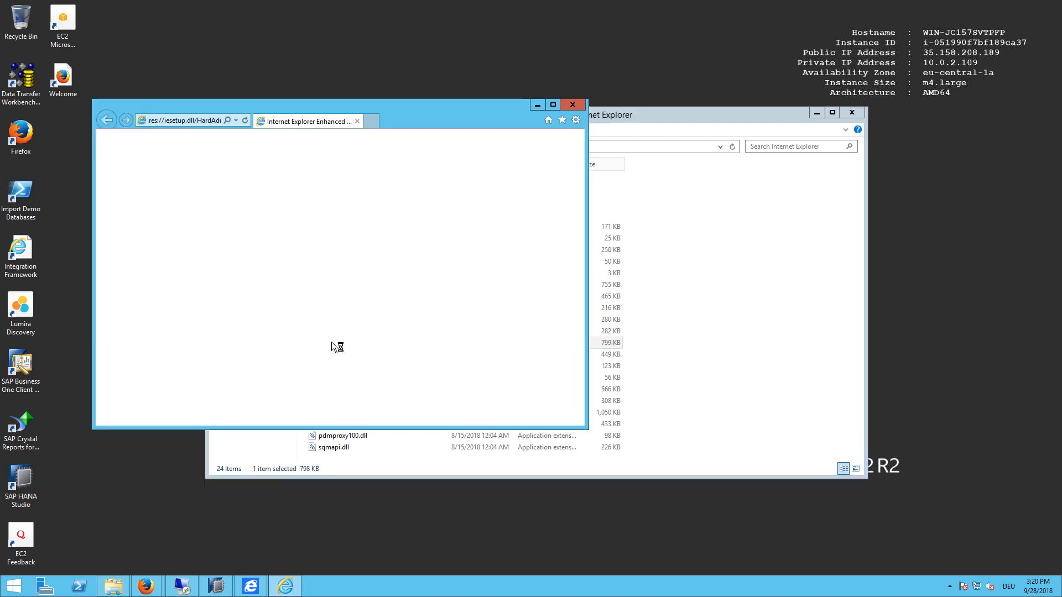
{"action": "left_click", "coordinate": [554, 104]}
{"action": "left_click", "coordinate": [201, 21]}
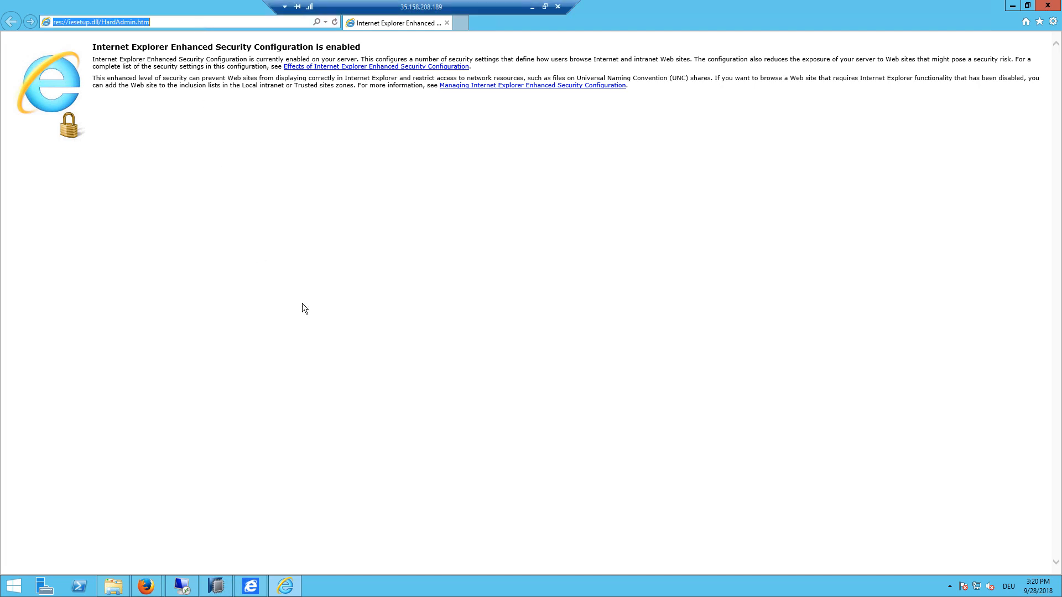
{"action": "type", "text": "https"}
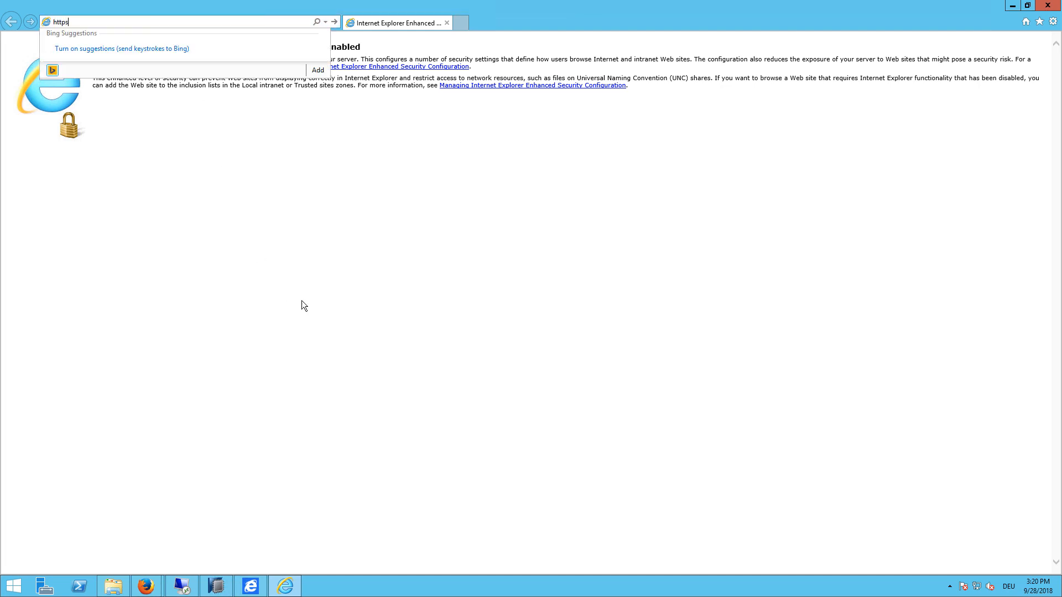
{"action": "type", "text": "://"}
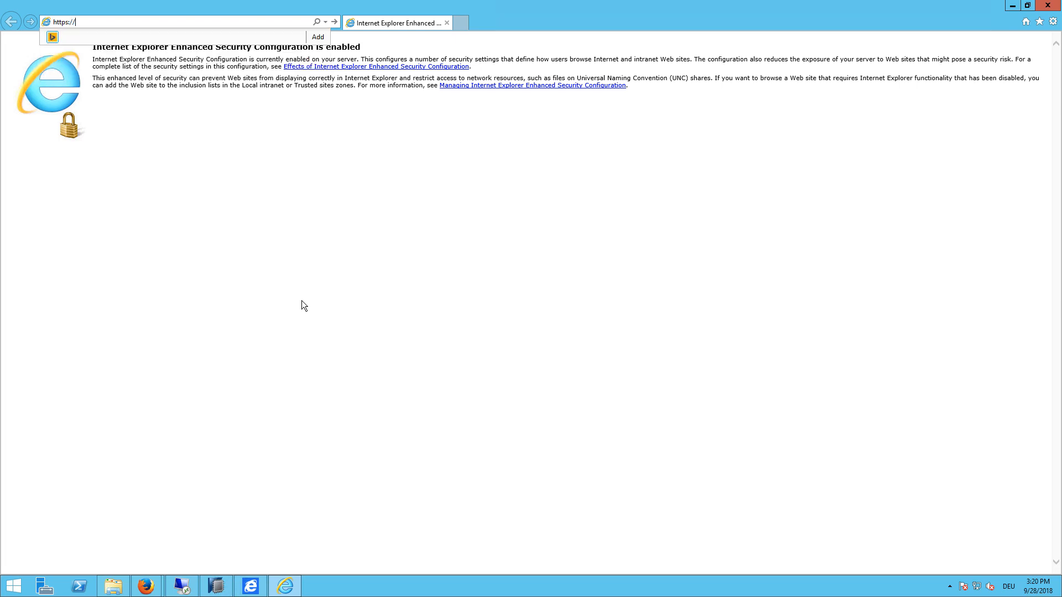
{"action": "type", "text": "sid-hdb:40000"}
{"action": "type", "text": "/Controlcenter"}
{"action": "key", "text": "Left"}
{"action": "key", "text": "shift+Right"}
{"action": "type", "text": "C"}
{"action": "key", "text": "Return"}
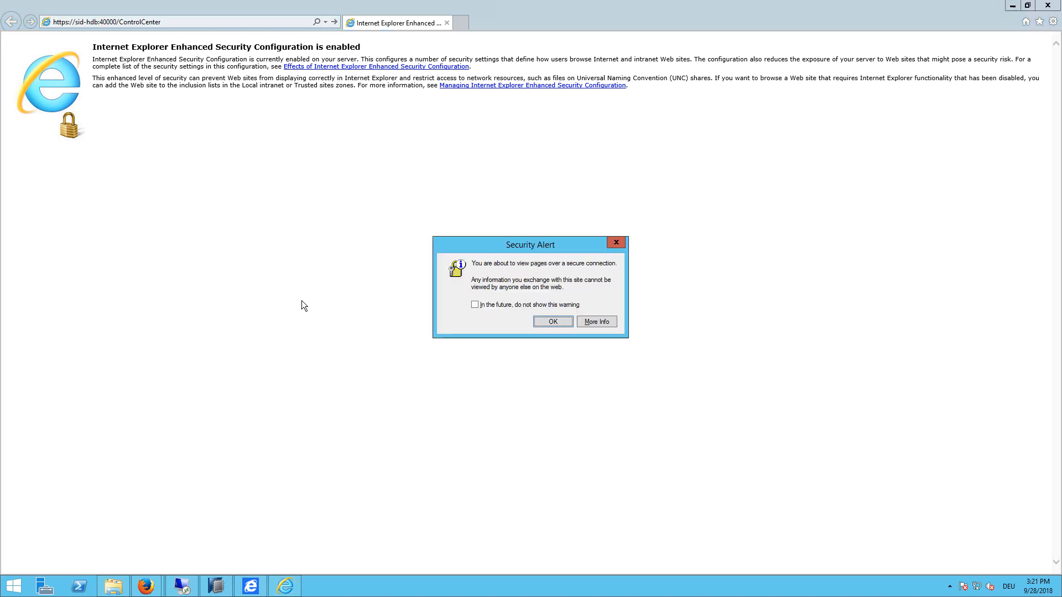
Step: Get past the certificate warning and add sid-hdb to the trusted sites
{"action": "left_click", "coordinate": [548, 321]}
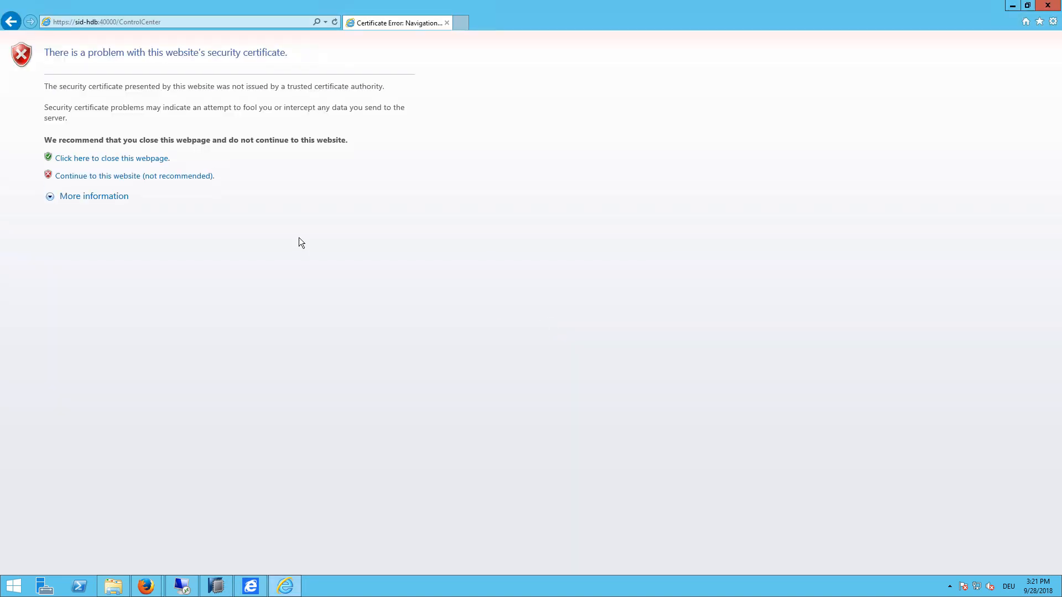
{"action": "left_click", "coordinate": [161, 176]}
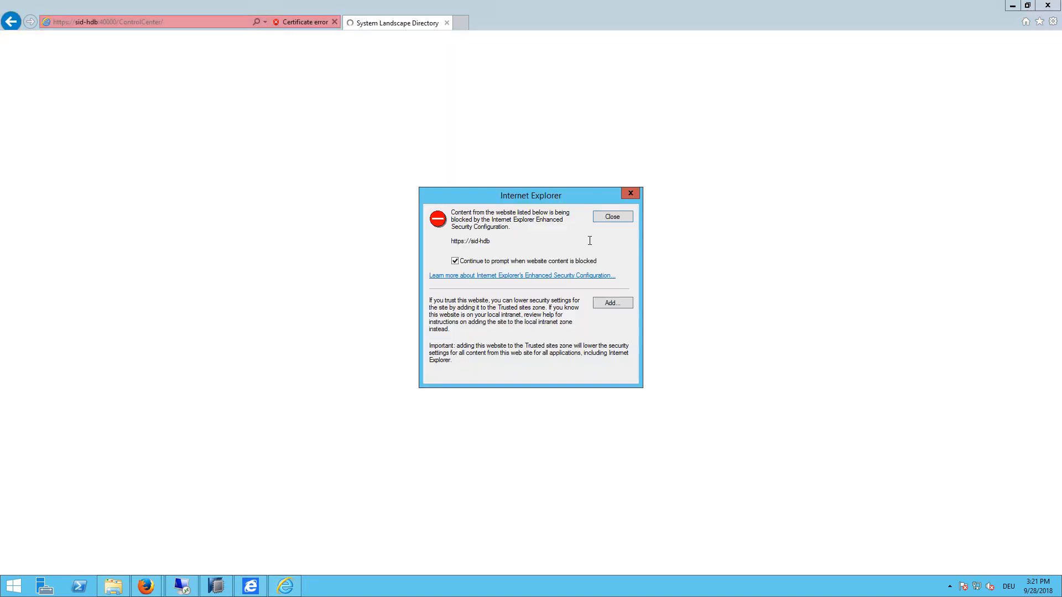
{"action": "left_click", "coordinate": [613, 303]}
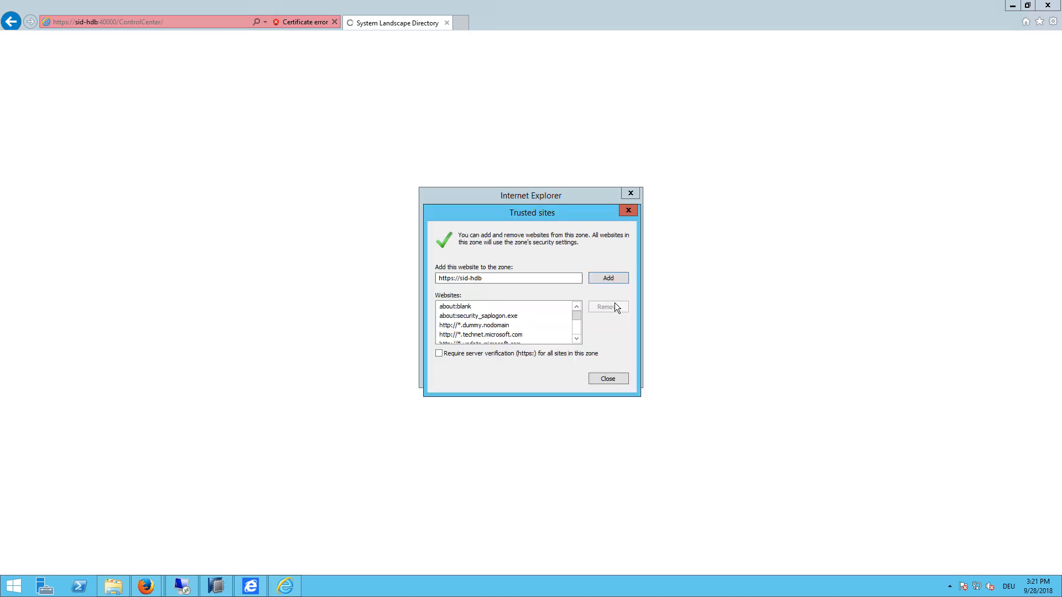
{"action": "left_click", "coordinate": [605, 280]}
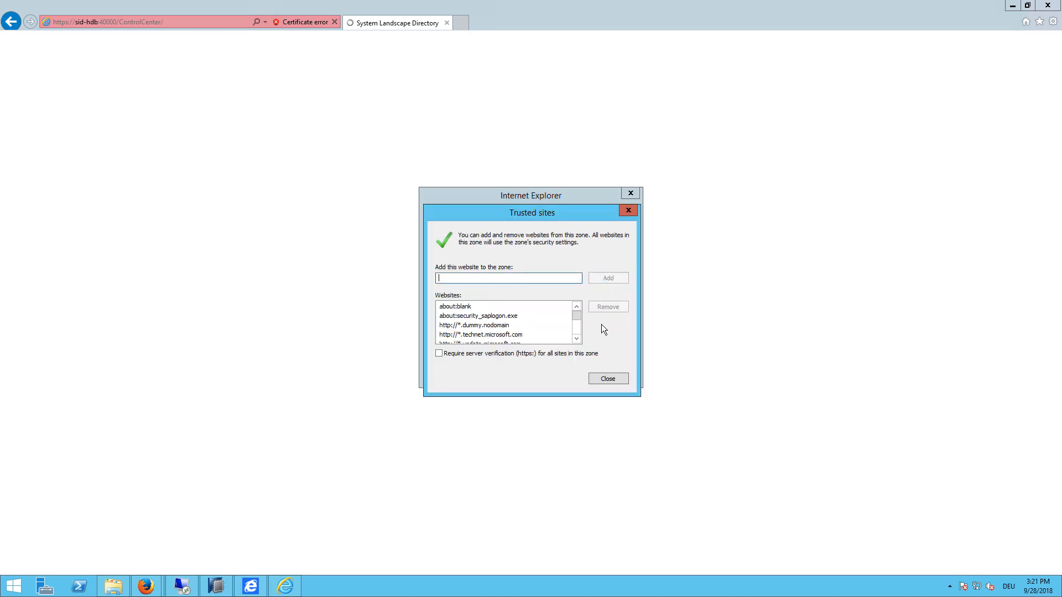
{"action": "left_click", "coordinate": [609, 379]}
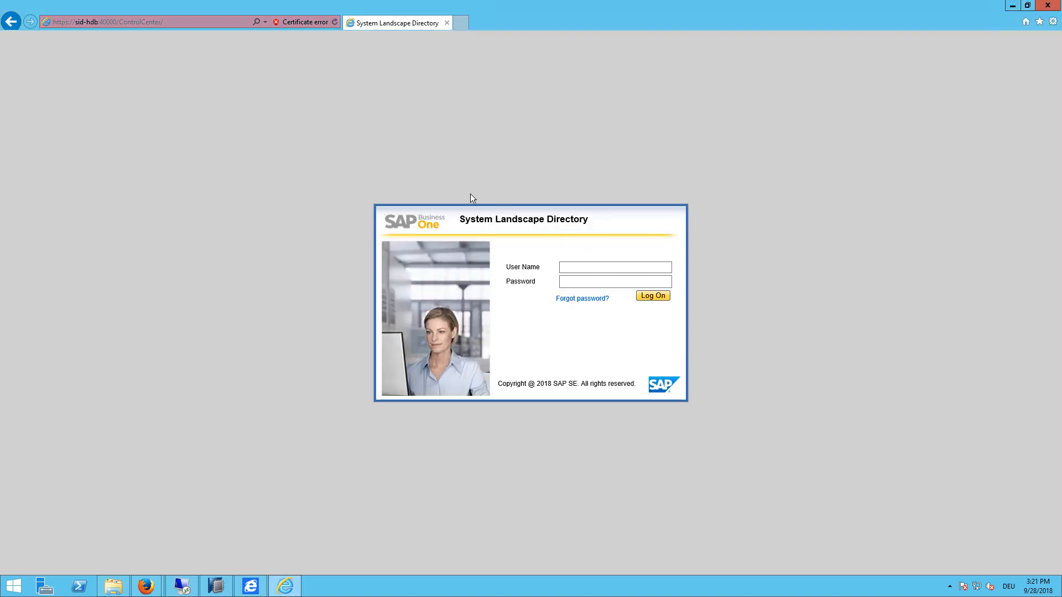
Step: Log on to the System Landscape Directory as the site user with its password
{"action": "left_click", "coordinate": [600, 266]}
{"action": "type", "text": "B"}
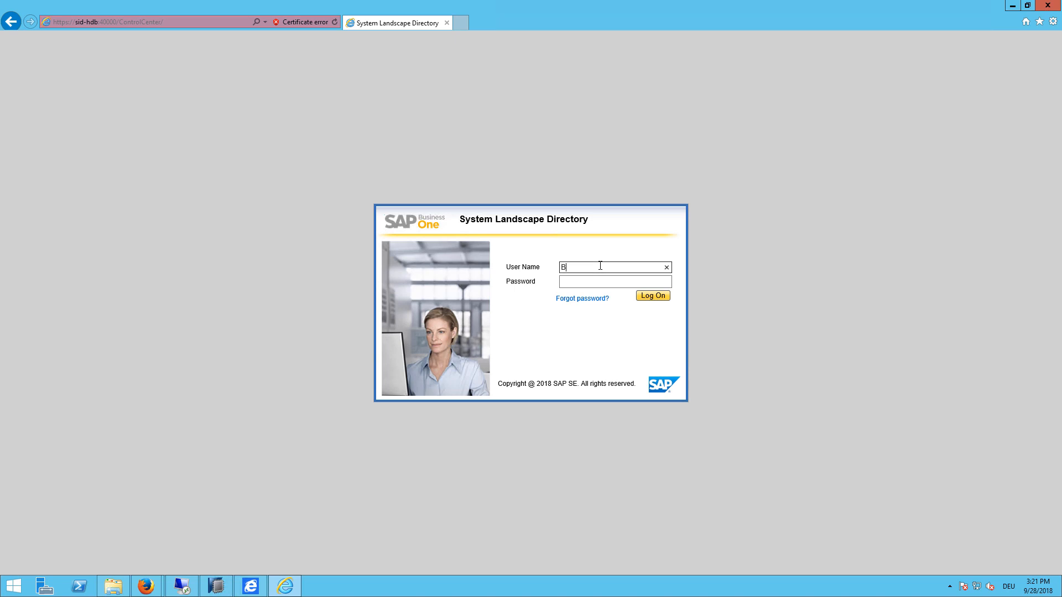
{"action": "type", "text": "1SiteUser"}
{"action": "key", "text": "Tab"}
{"action": "type", "text": "*****"}
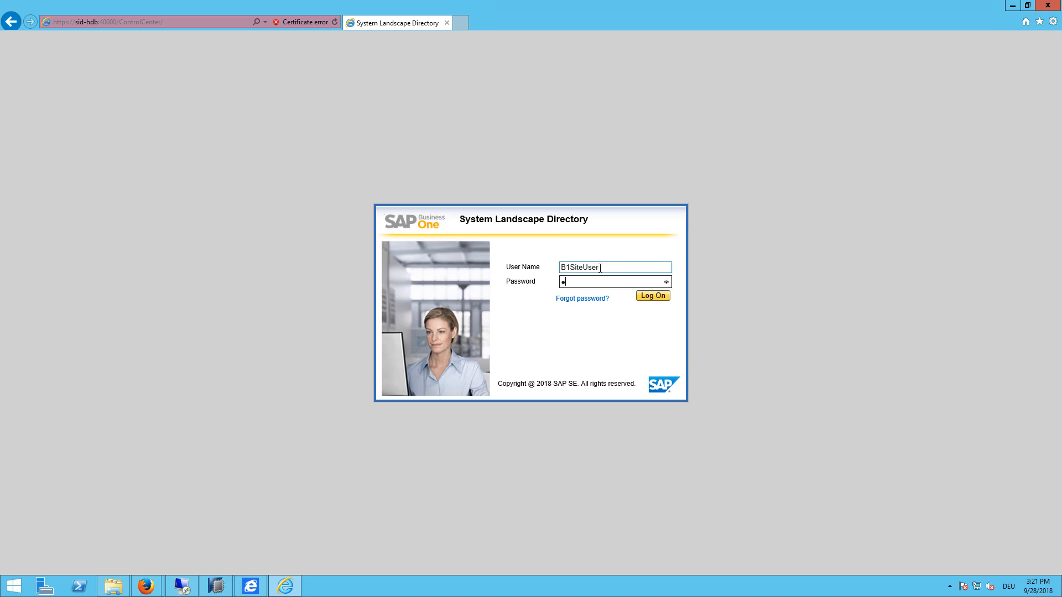
{"action": "type", "text": "***"}
{"action": "key", "text": "Return"}
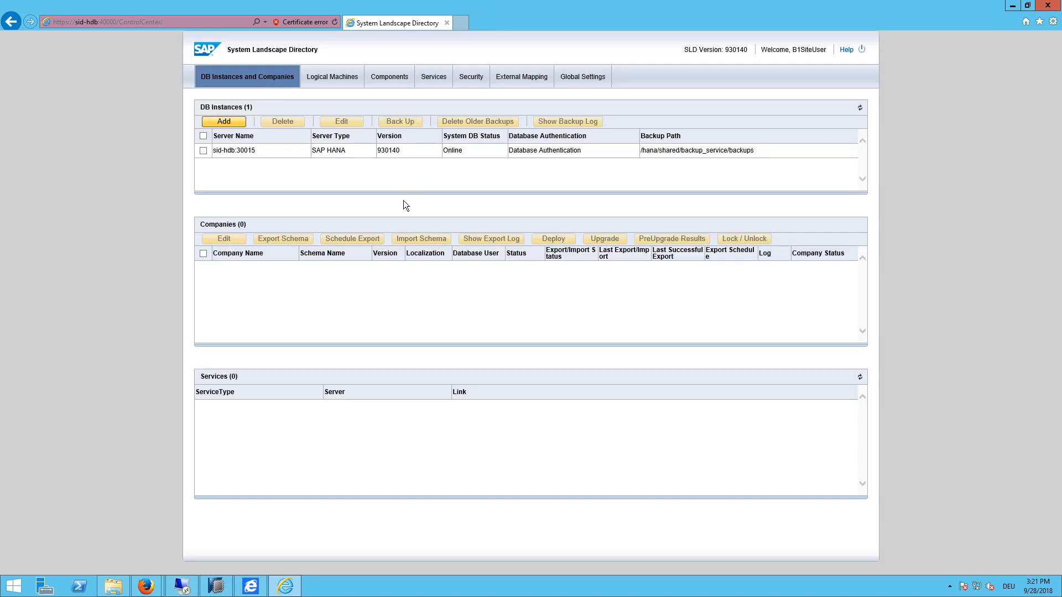
Step: Select the sid-hdb:30015 instance and open Analytics Platform Enablement from the Services list
{"action": "left_click", "coordinate": [279, 151]}
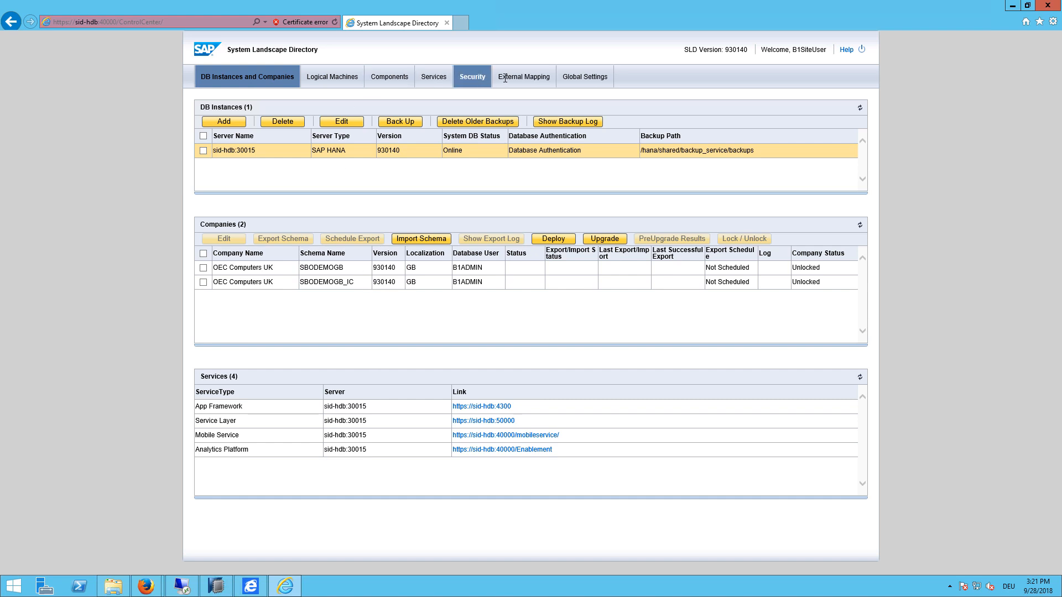
{"action": "left_click", "coordinate": [429, 81]}
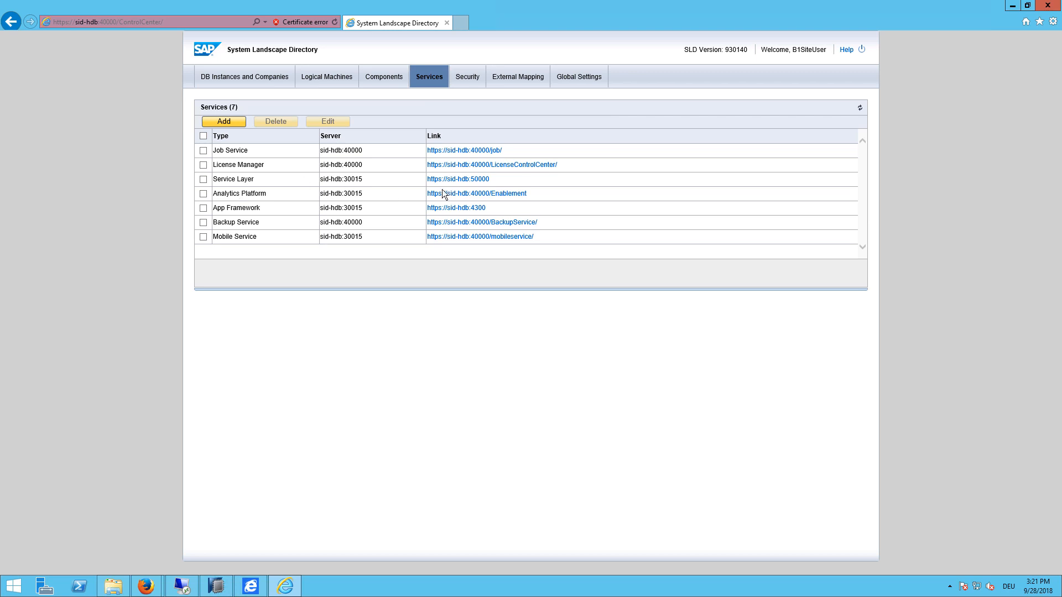
{"action": "left_click", "coordinate": [470, 199]}
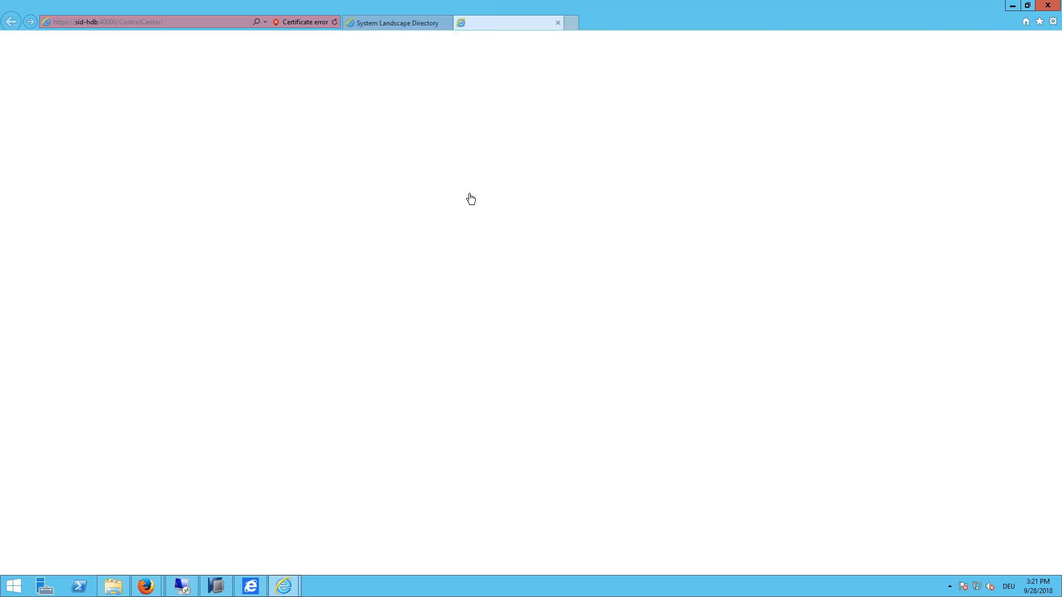
Step: Past the certificate error, initialize OEC Computers UK (schema SBODEMOGB_IC) from the Companies list
{"action": "left_click", "coordinate": [165, 177]}
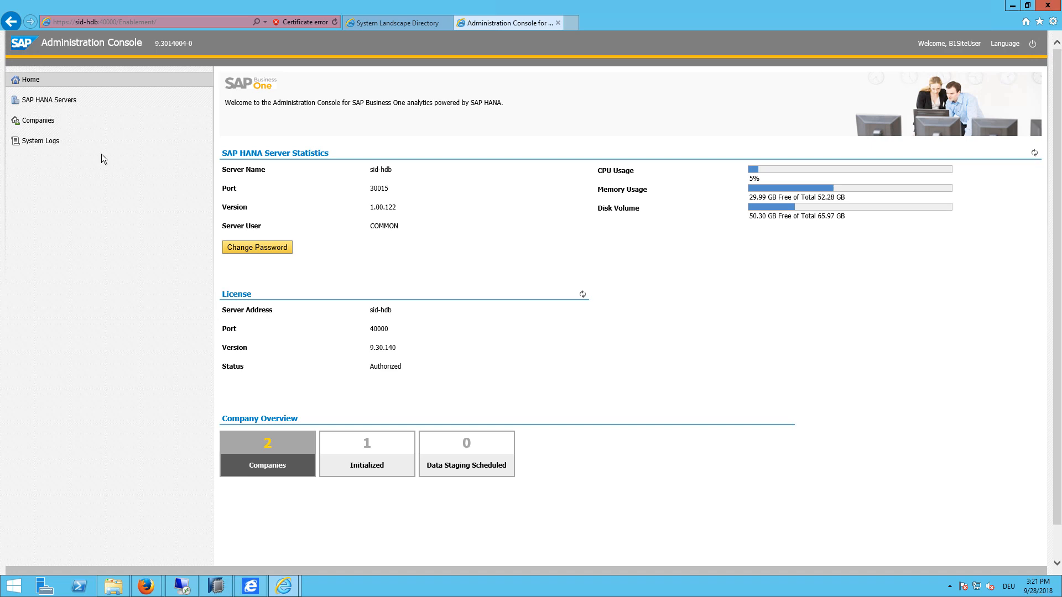
{"action": "left_click", "coordinate": [53, 125]}
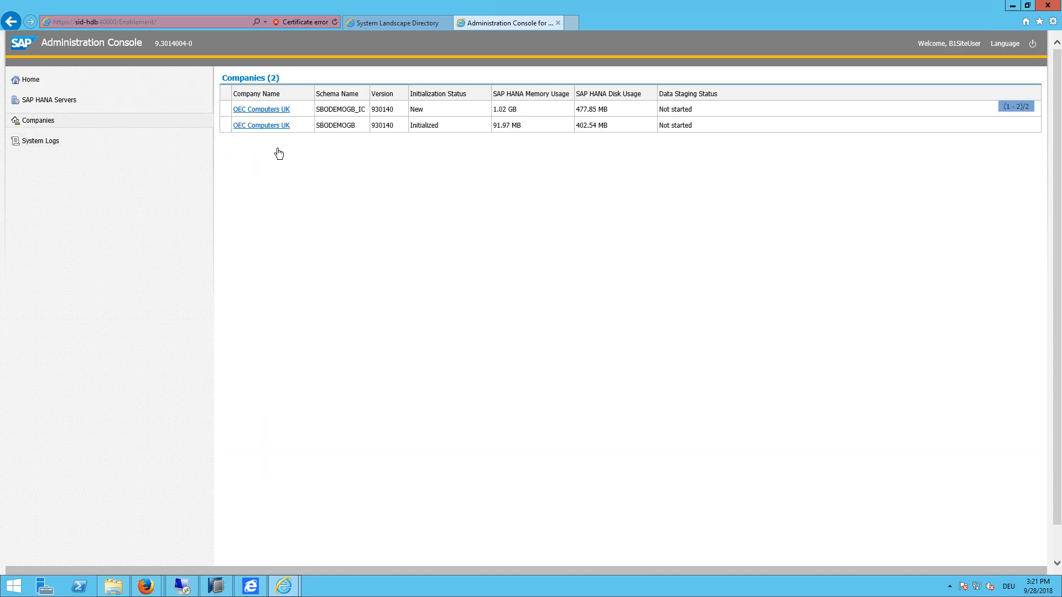
{"action": "left_click", "coordinate": [279, 115]}
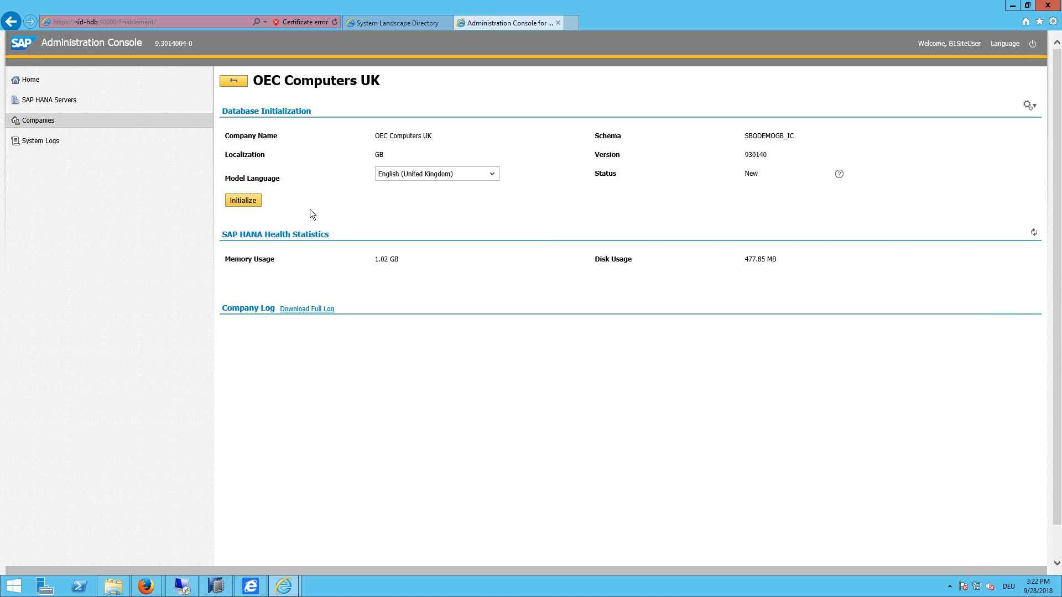
{"action": "left_click", "coordinate": [236, 203]}
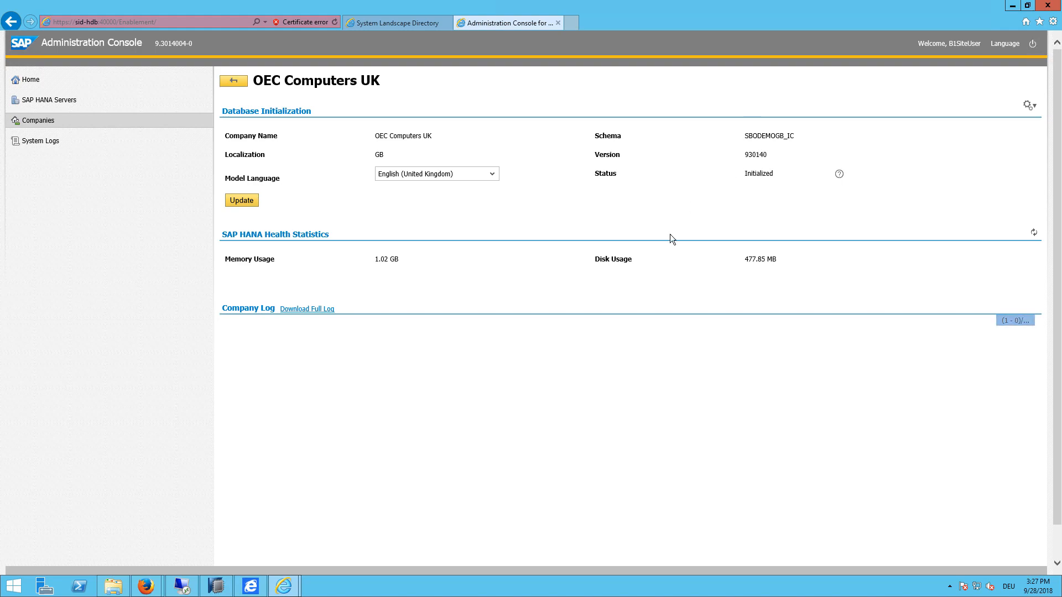
Step: Start the SAP Business One client and switch the company to SBODEMOGB_IC
{"action": "left_click", "coordinate": [1013, 6]}
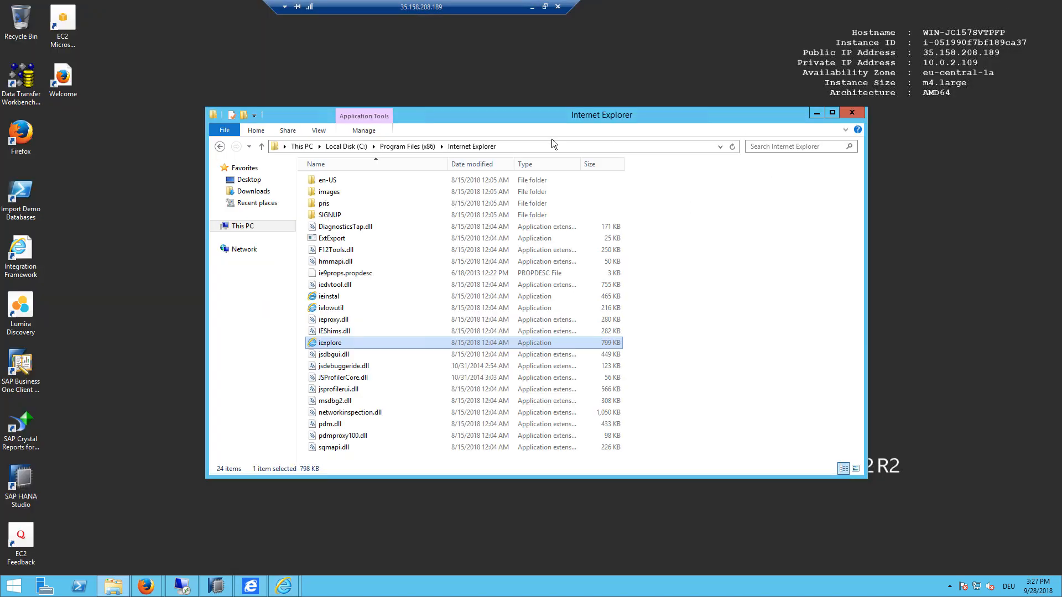
{"action": "double_click", "coordinate": [20, 364]}
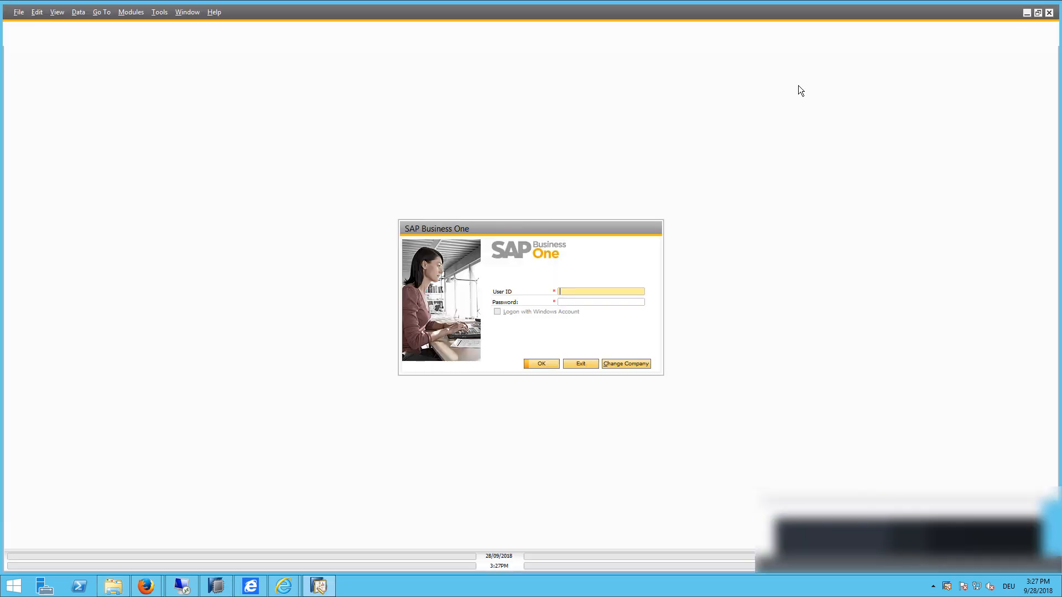
{"action": "left_click", "coordinate": [626, 363]}
{"action": "left_click", "coordinate": [481, 308]}
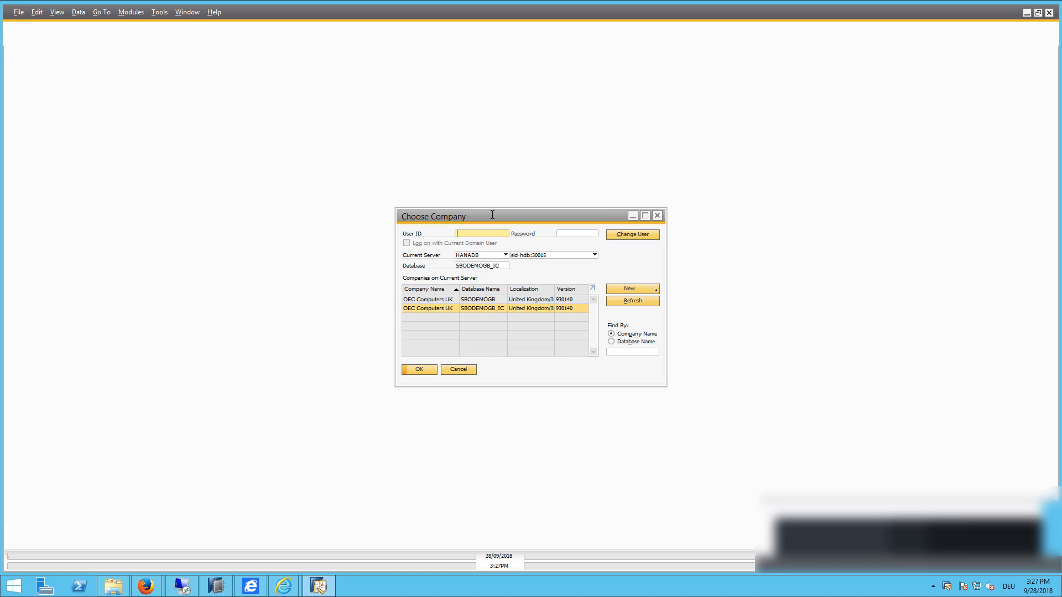
Step: Log in as manager, retyping the password after the first attempt fails
{"action": "type", "text": "manager"}
{"action": "key", "text": "Tab"}
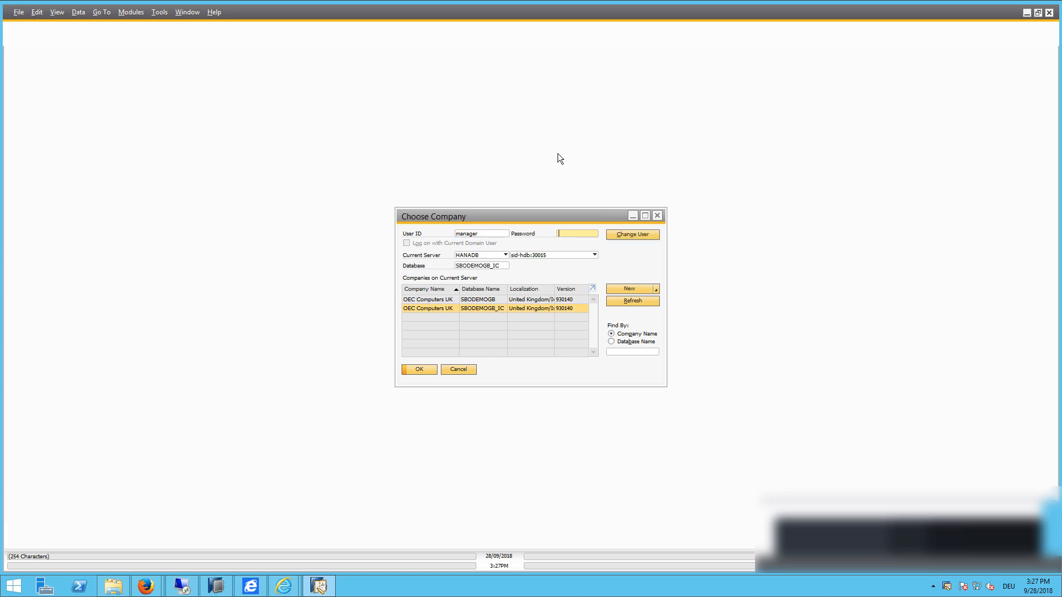
{"action": "type", "text": "mana"}
{"action": "key", "text": "Return"}
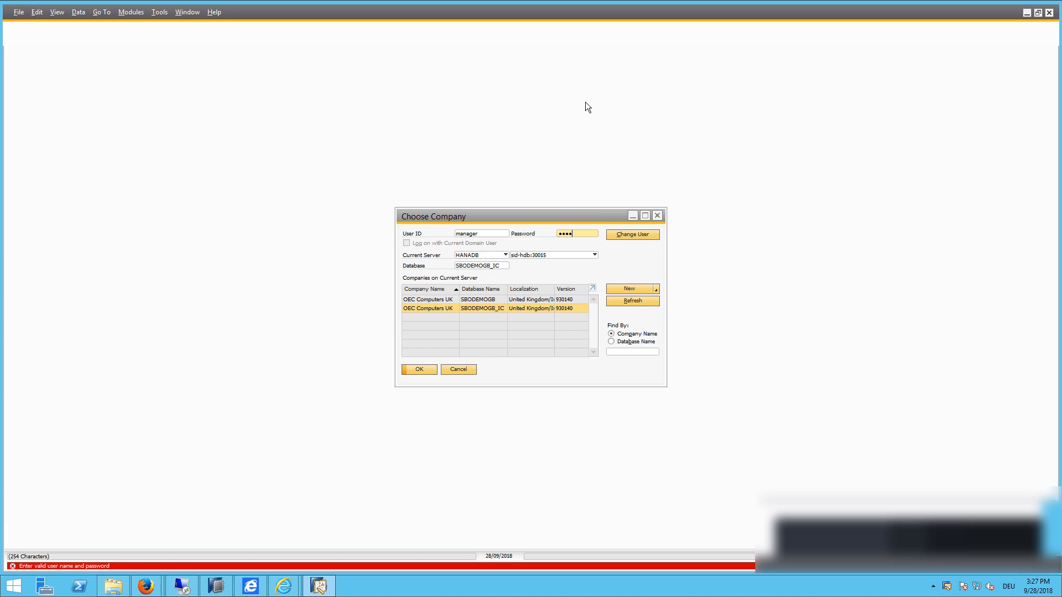
{"action": "double_click", "coordinate": [569, 236]}
{"action": "type", "text": "•••••••"}
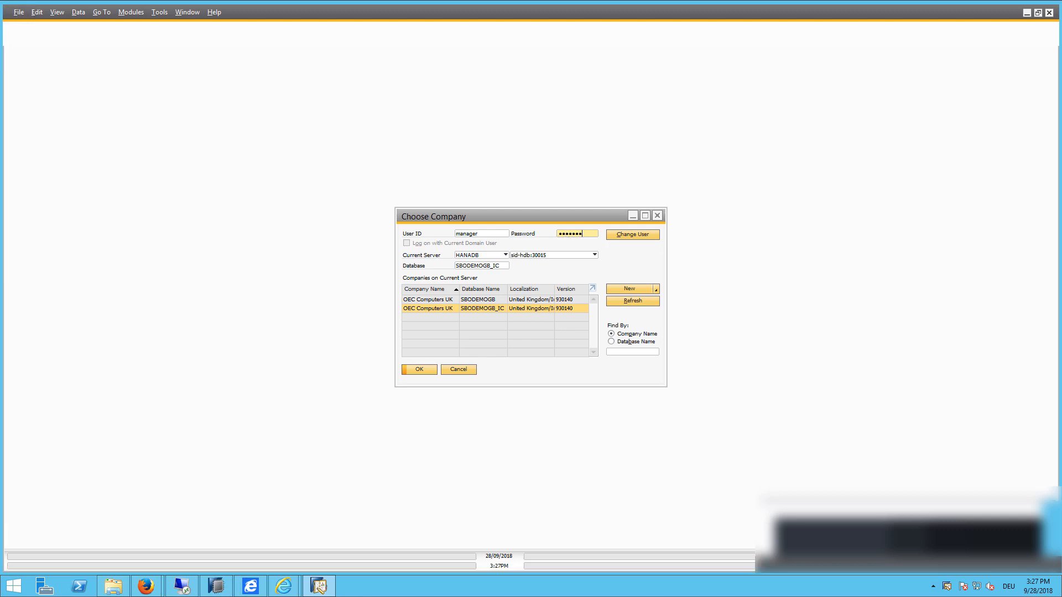
{"action": "key", "text": "Return"}
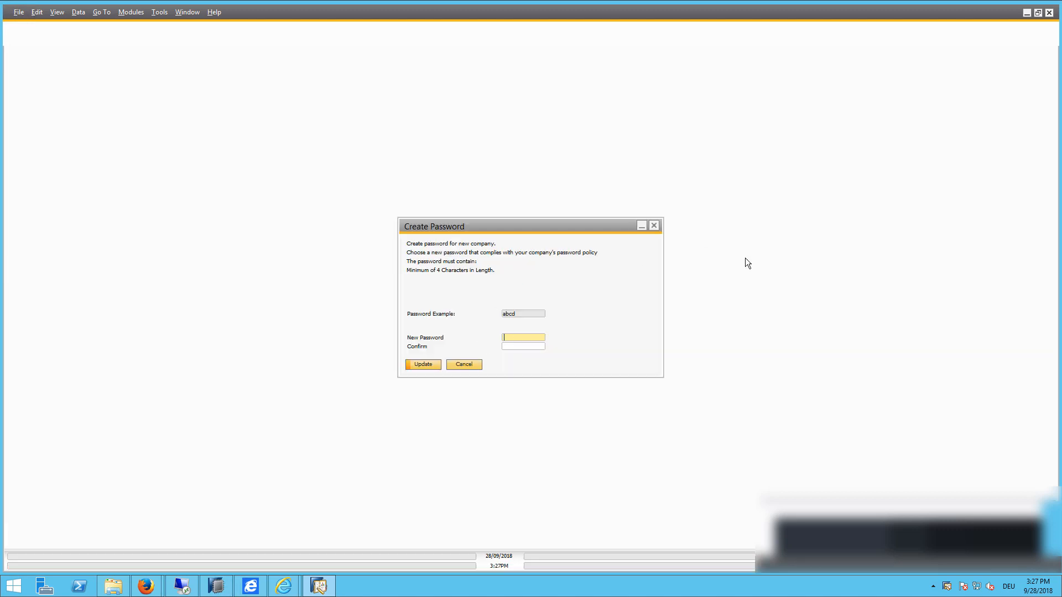
Step: Set and confirm a new company password, cancel recurring postings, and open data lookup
{"action": "type", "text": "••••••"}
{"action": "key", "text": "Tab"}
{"action": "type", "text": "••••"}
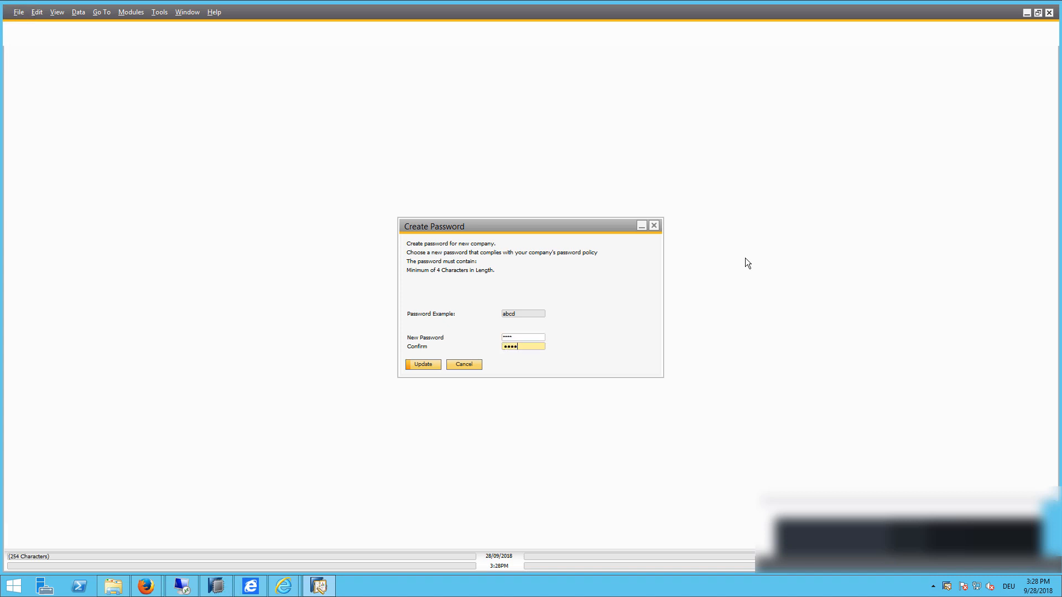
{"action": "type", "text": "•••"}
{"action": "key", "text": "Return"}
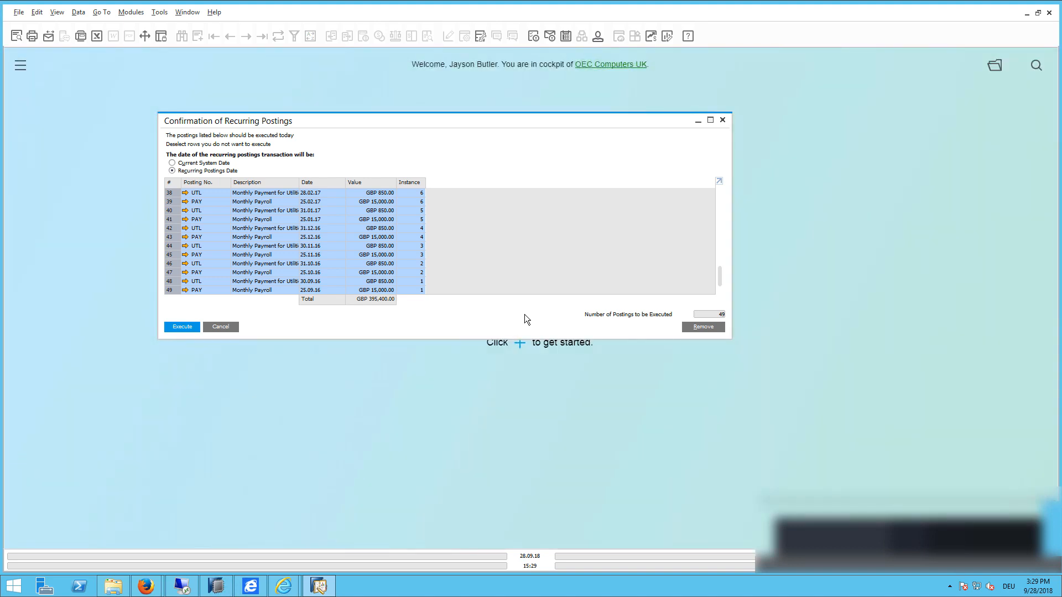
{"action": "left_click", "coordinate": [220, 326]}
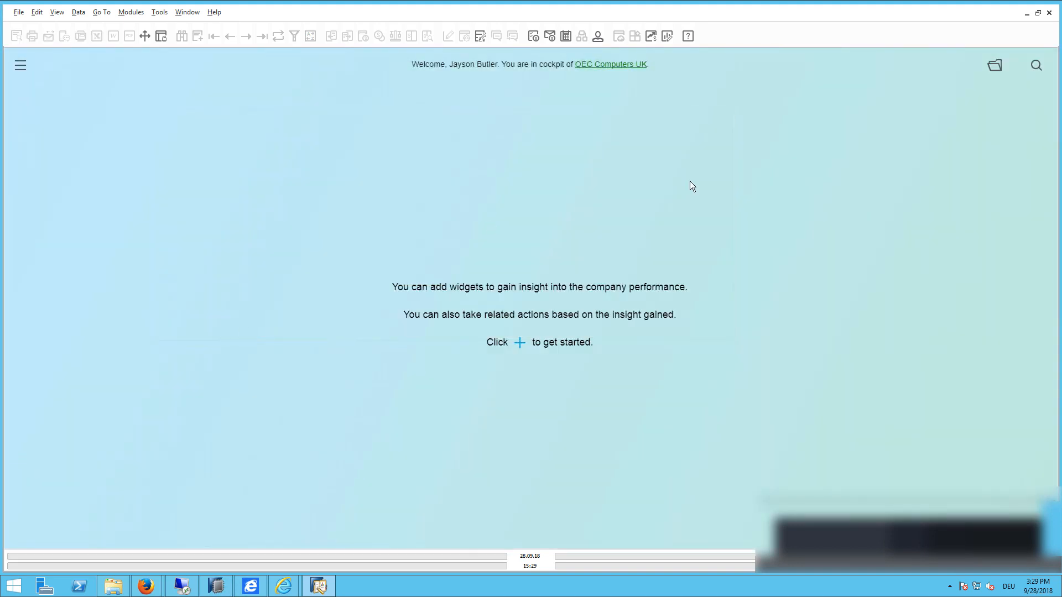
{"action": "left_click", "coordinate": [1036, 67]}
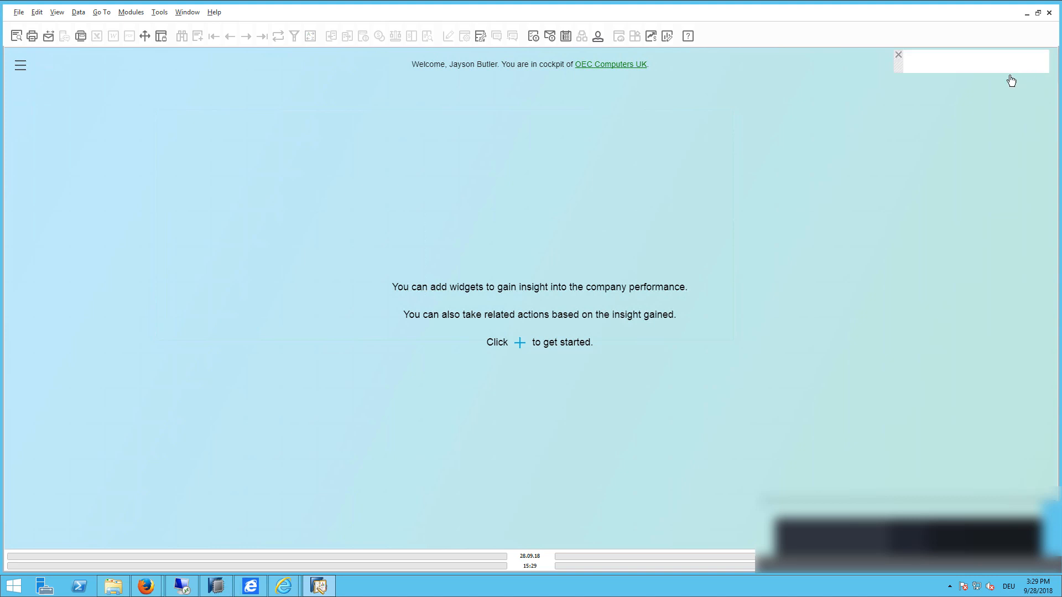